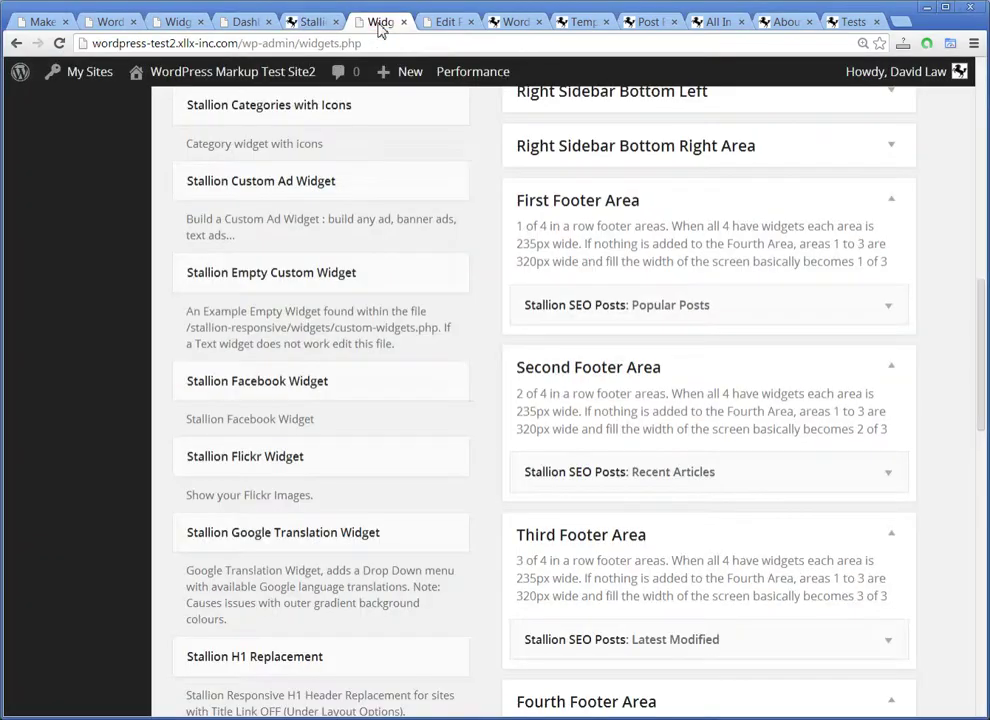
- Examine the widgets assigned to the four footer areas and how they appear in the live test site's footer
{"action": "scroll", "coordinate": [752, 464], "scroll_direction": "down", "scroll_amount": 4}
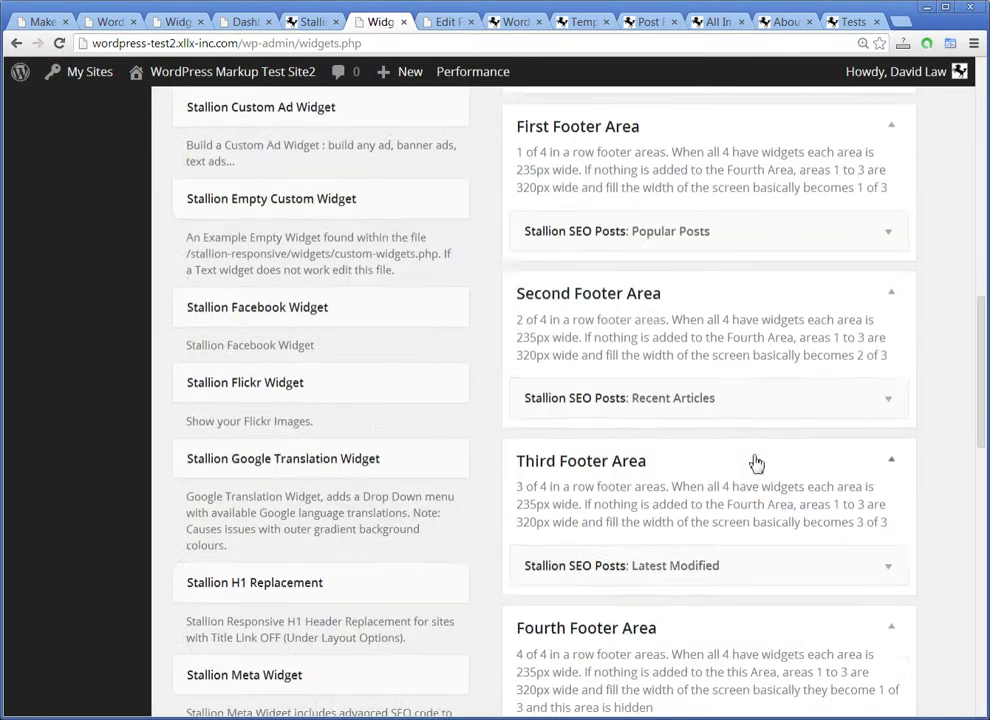
{"action": "scroll", "coordinate": [757, 470], "scroll_direction": "up", "scroll_amount": 4}
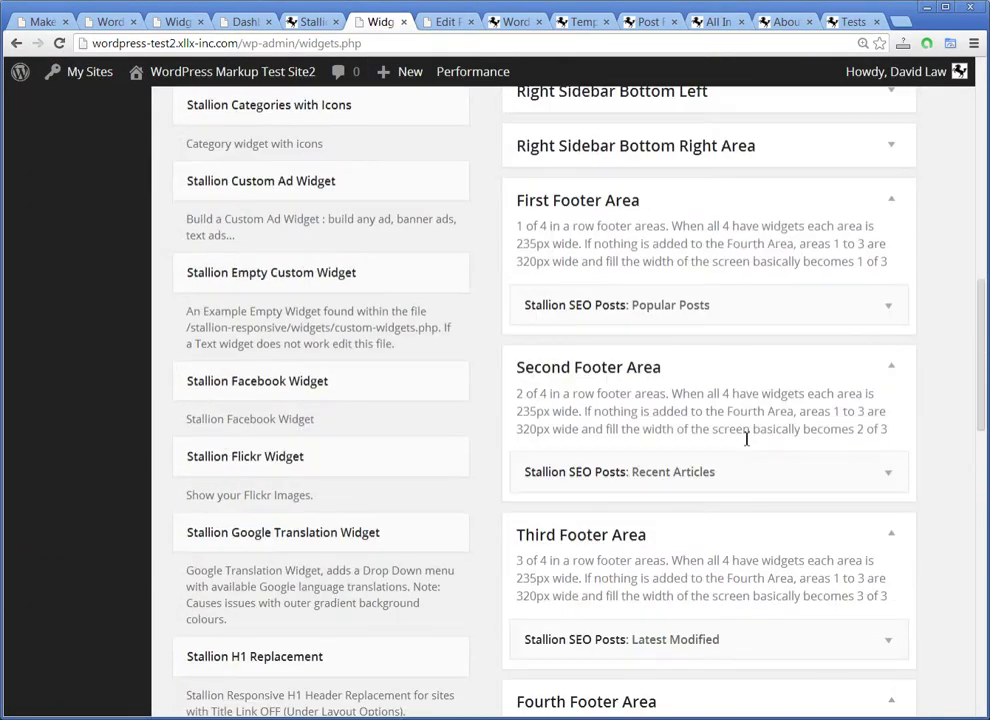
{"action": "scroll", "coordinate": [707, 455], "scroll_direction": "down", "scroll_amount": 1}
{"action": "scroll", "coordinate": [708, 464], "scroll_direction": "down", "scroll_amount": 1}
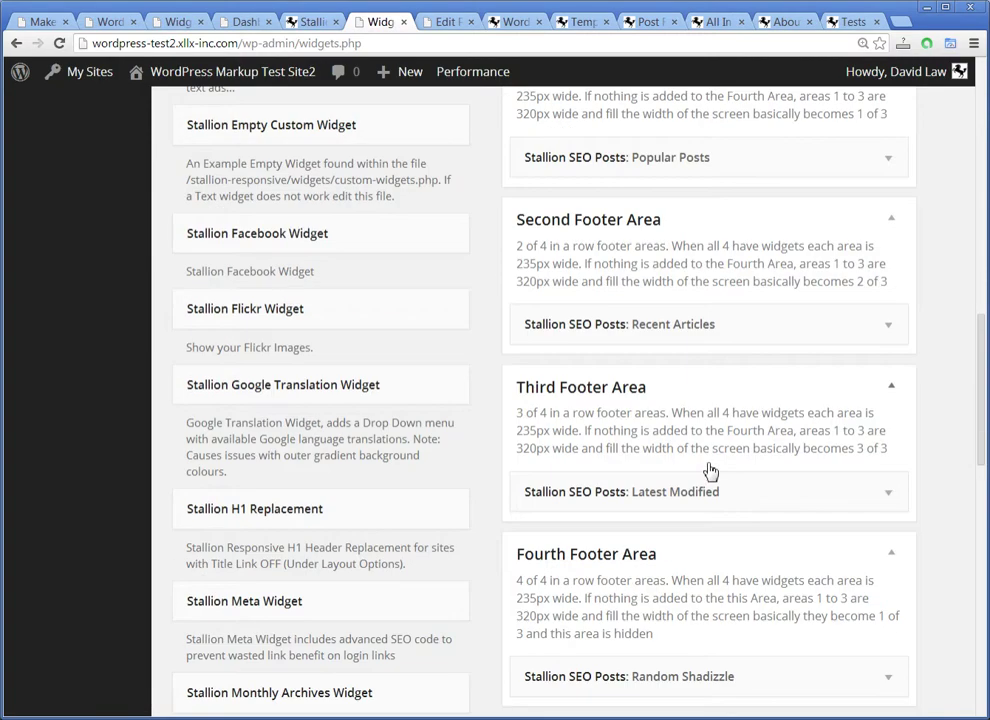
{"action": "scroll", "coordinate": [705, 497], "scroll_direction": "down", "scroll_amount": 2}
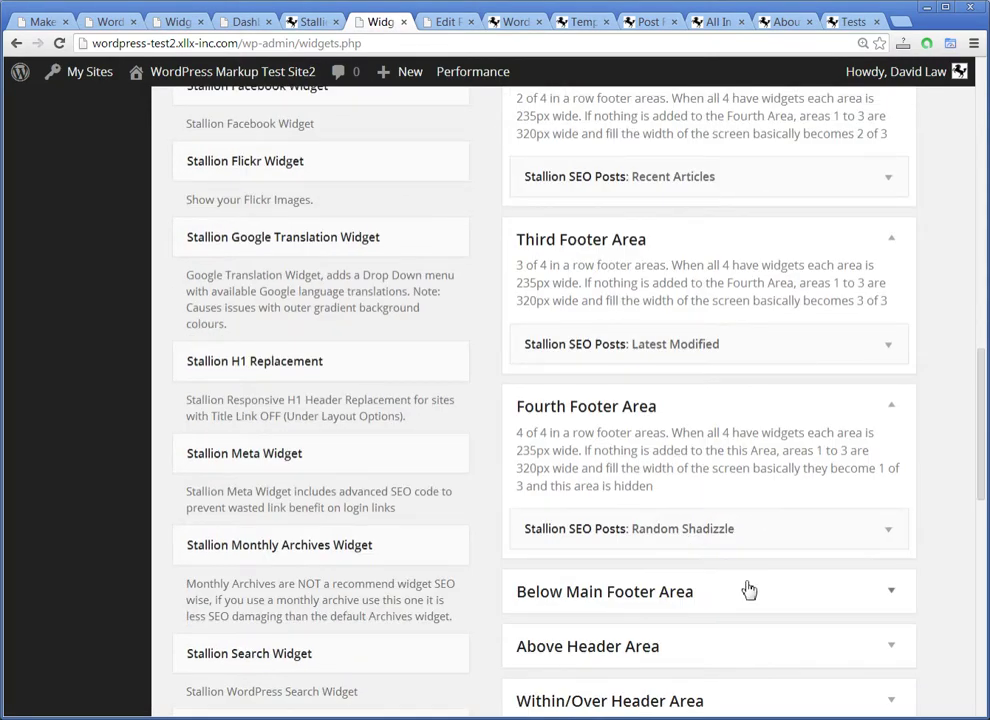
{"action": "scroll", "coordinate": [735, 565], "scroll_direction": "up", "scroll_amount": 1}
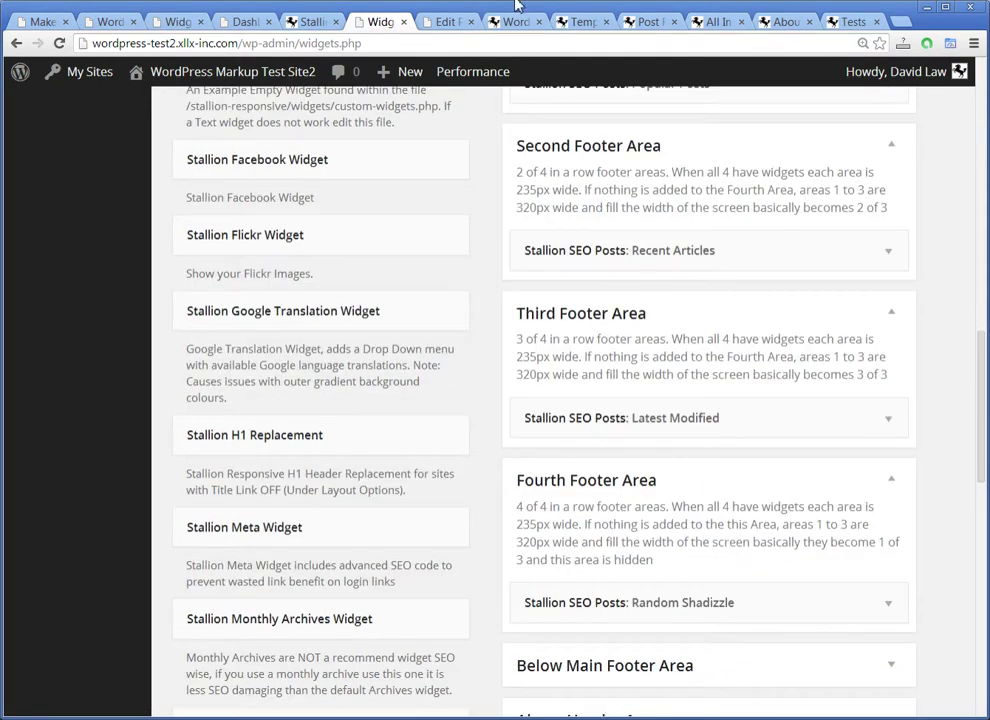
{"action": "left_click", "coordinate": [507, 30]}
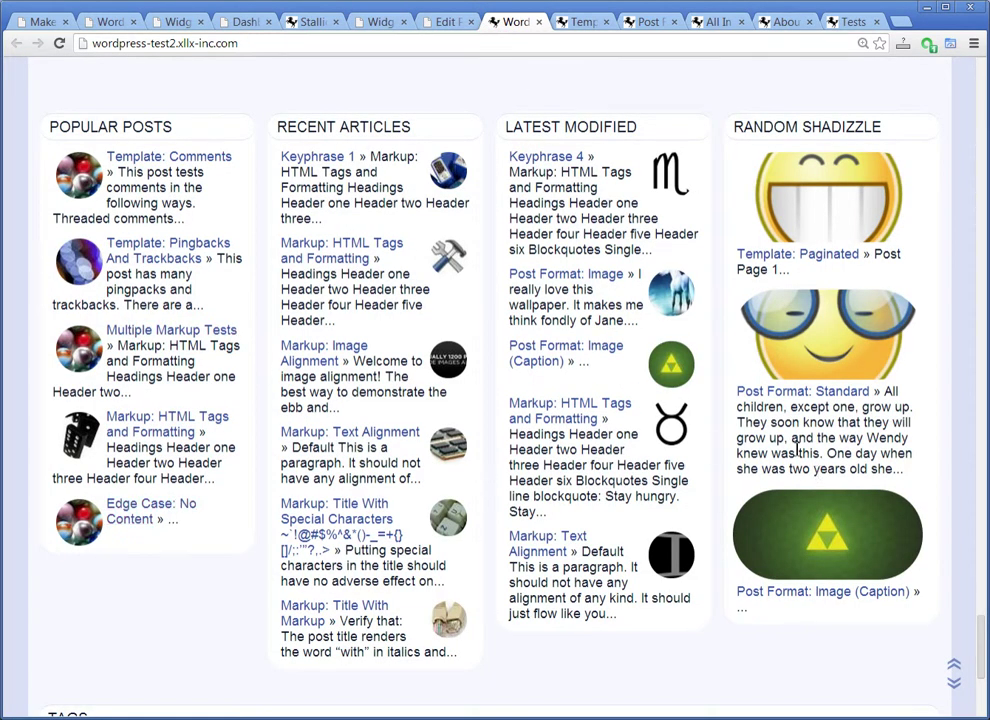
- Delete the Popular Posts widget from the First Footer Area on the widgets admin page
{"action": "left_click", "coordinate": [380, 22]}
{"action": "scroll", "coordinate": [645, 336], "scroll_direction": "up", "scroll_amount": 2}
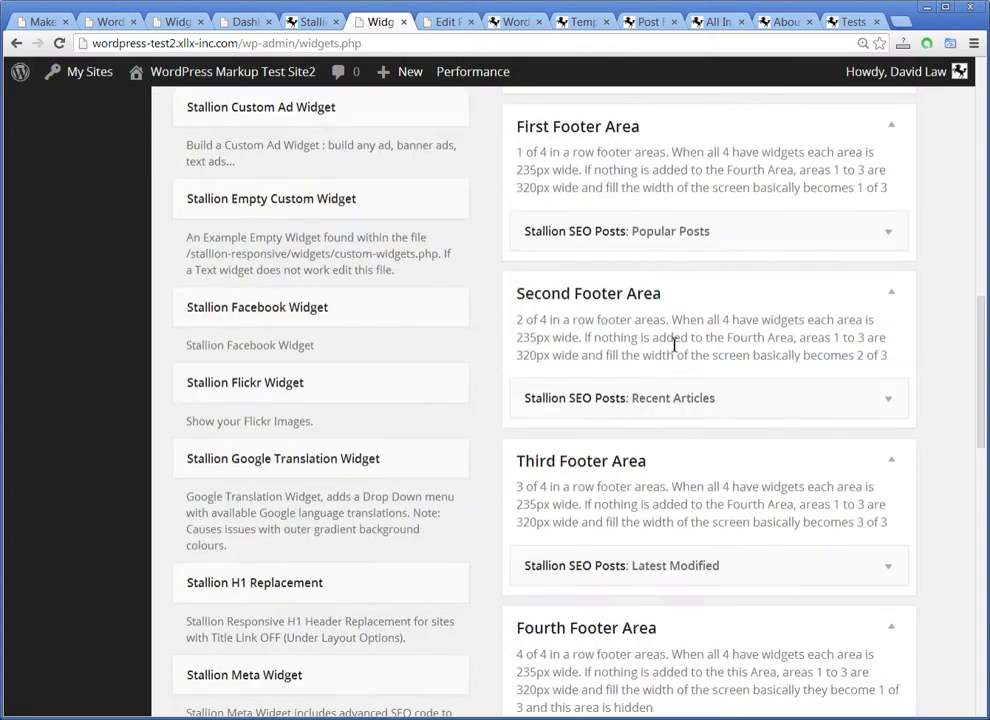
{"action": "left_click", "coordinate": [890, 238]}
{"action": "scroll", "coordinate": [860, 475], "scroll_direction": "down", "scroll_amount": 3}
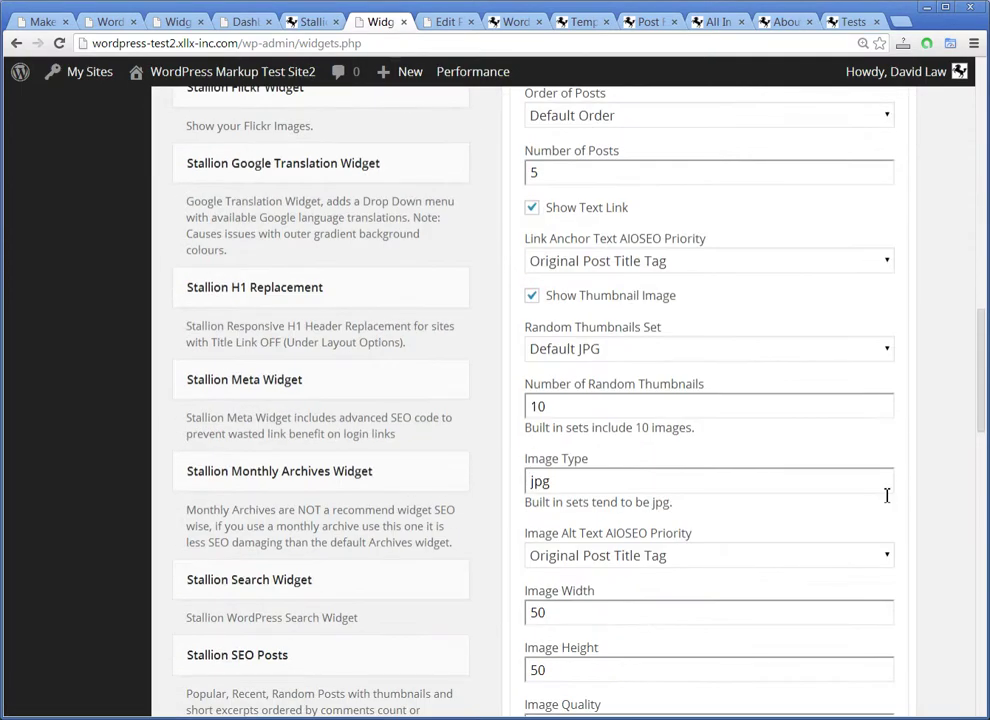
{"action": "scroll", "coordinate": [886, 495], "scroll_direction": "down", "scroll_amount": 5}
{"action": "left_click", "coordinate": [546, 567]}
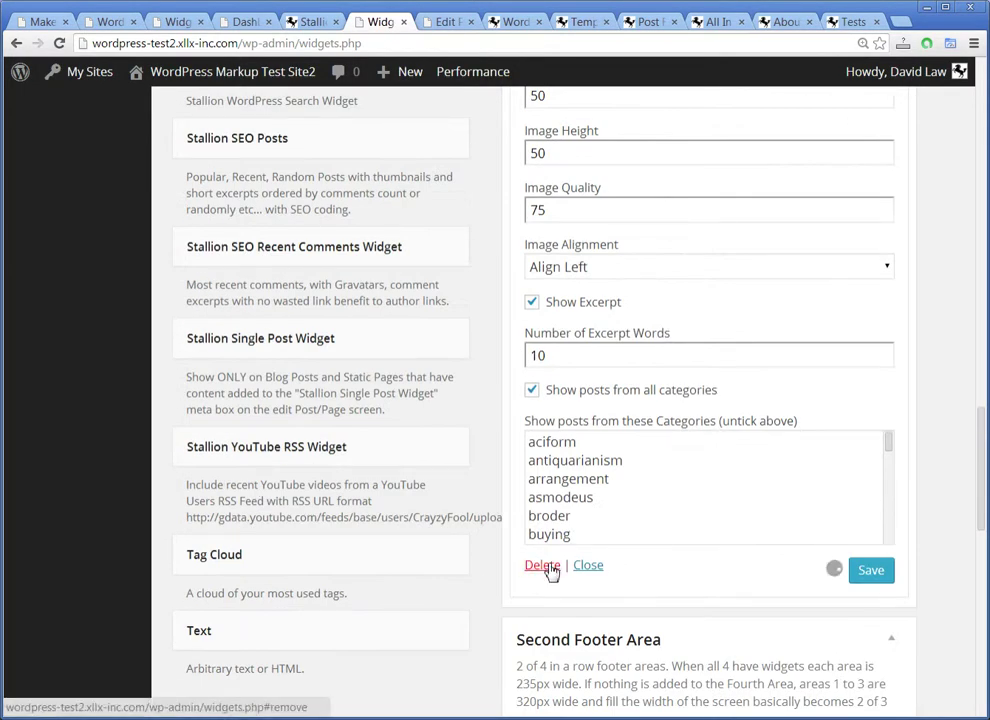
- Add a new Stallion SEO Posts widget to the empty First Footer Area
{"action": "scroll", "coordinate": [545, 562], "scroll_direction": "up", "scroll_amount": 2}
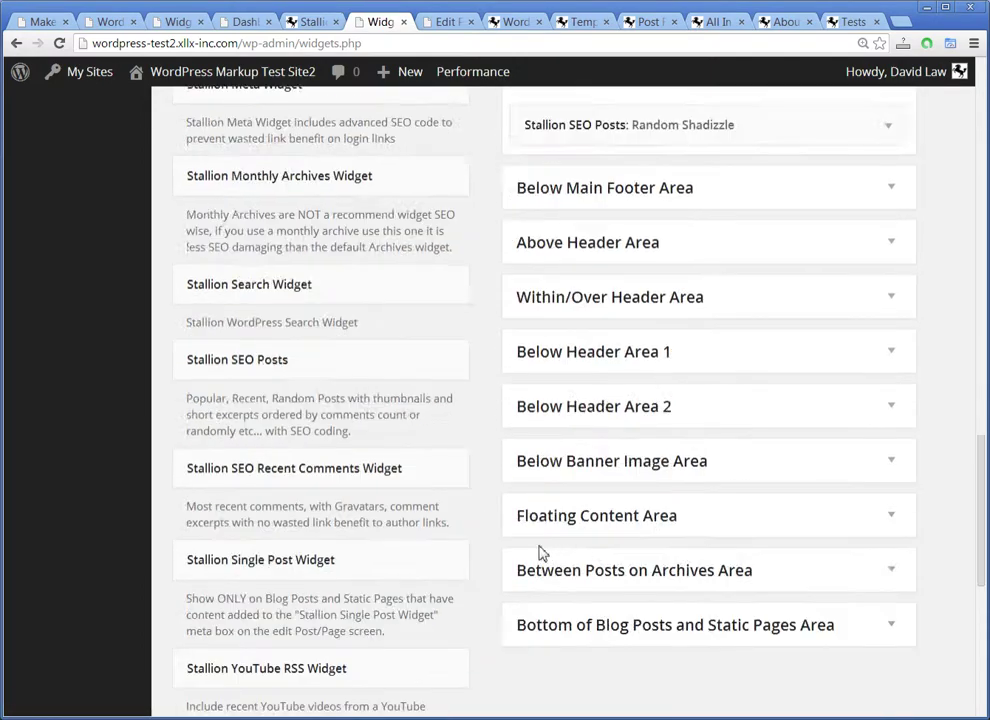
{"action": "scroll", "coordinate": [266, 437], "scroll_direction": "up", "scroll_amount": 1}
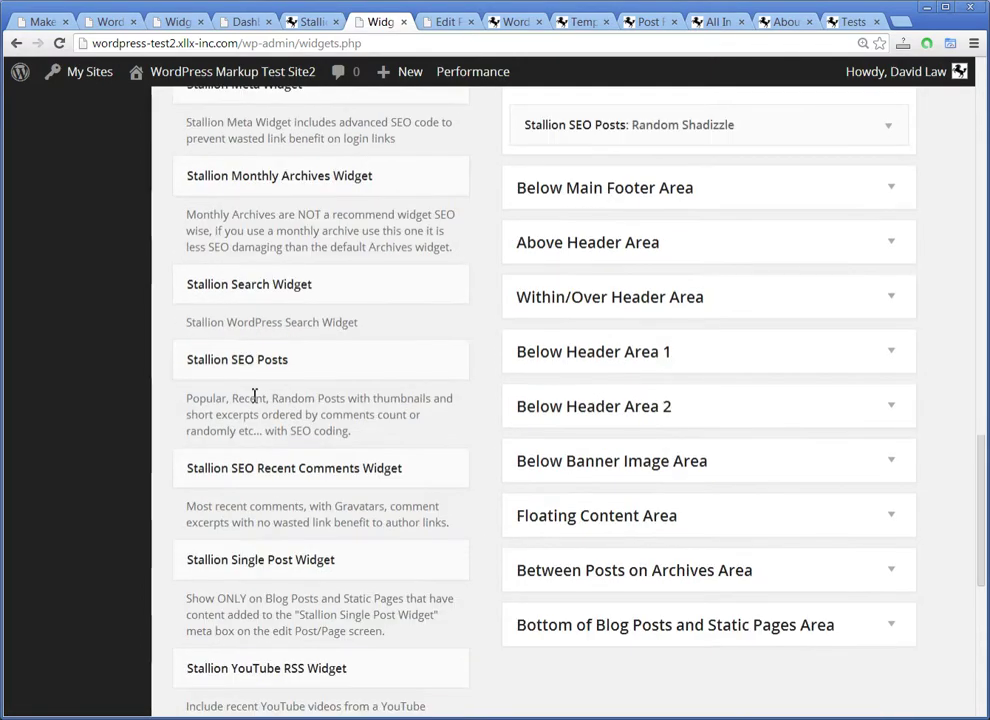
{"action": "scroll", "coordinate": [457, 110], "scroll_direction": "up", "scroll_amount": 1}
{"action": "scroll", "coordinate": [585, 66], "scroll_direction": "up", "scroll_amount": 5}
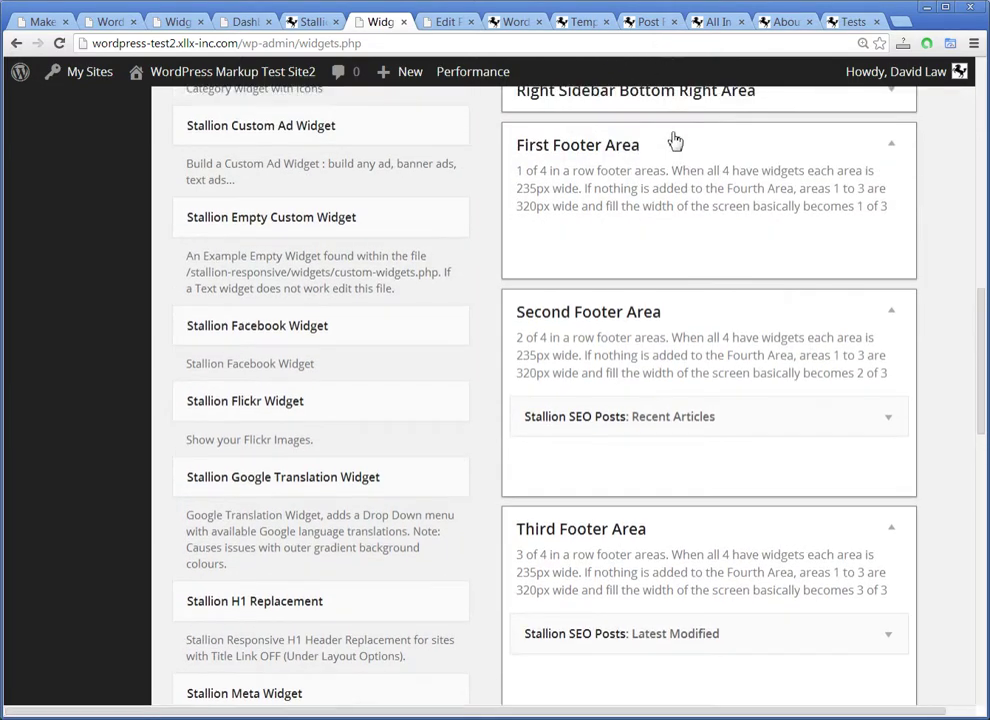
{"action": "left_click_drag", "start_coordinate": [675, 140], "coordinate": [620, 262]}
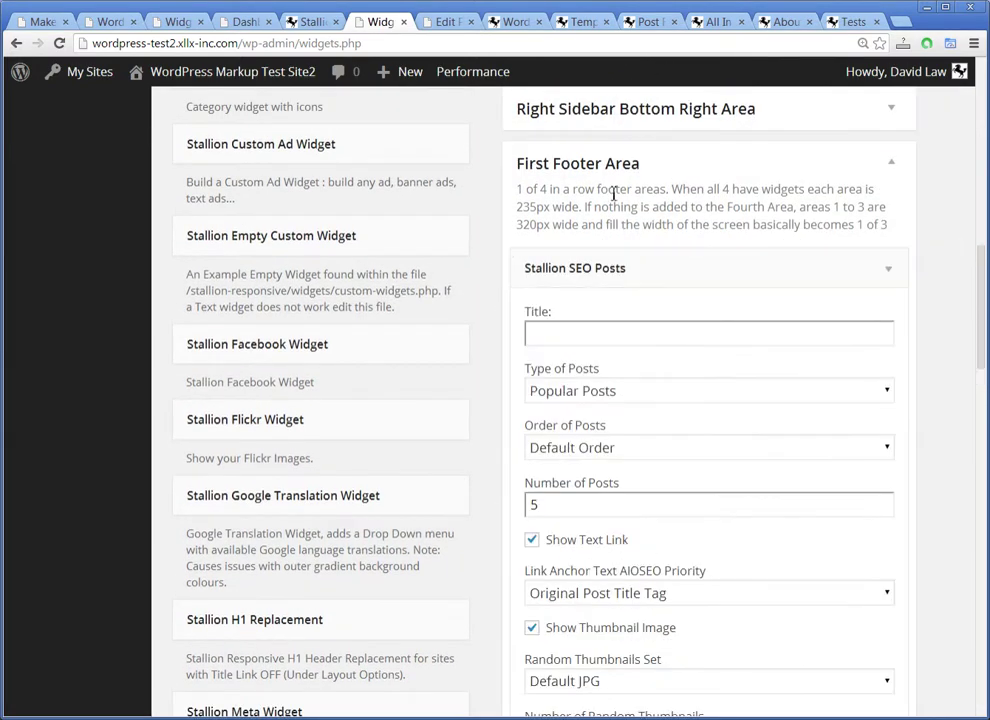
- Title the new widget "Popular Posts" and choose Popular Posts as its post type, in Default Order
{"action": "left_click", "coordinate": [593, 337]}
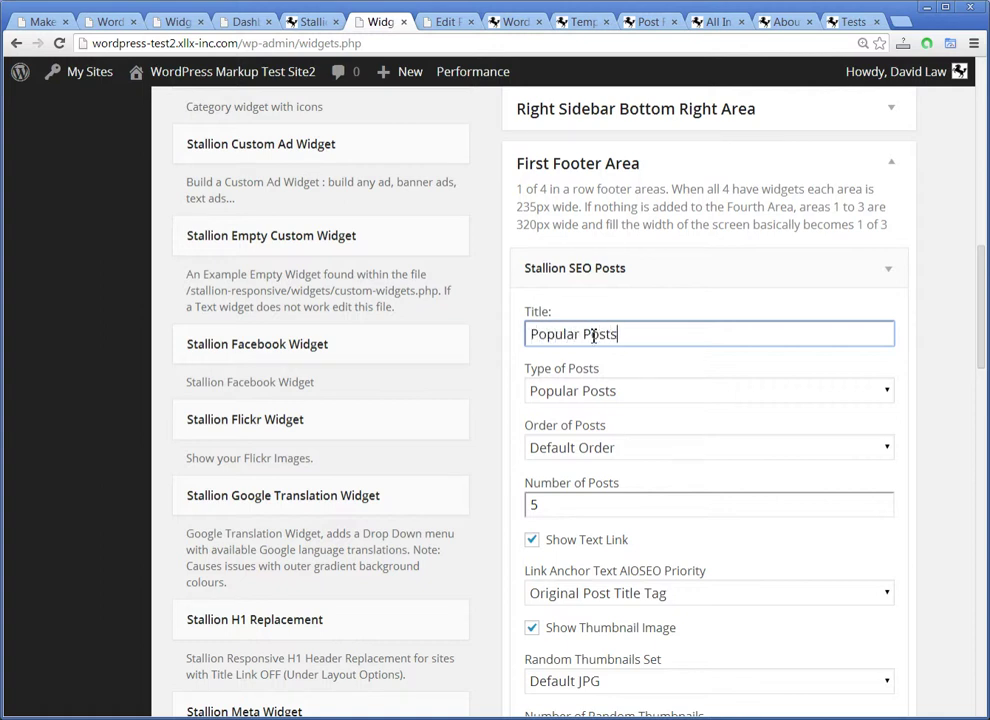
{"action": "left_click", "coordinate": [592, 393]}
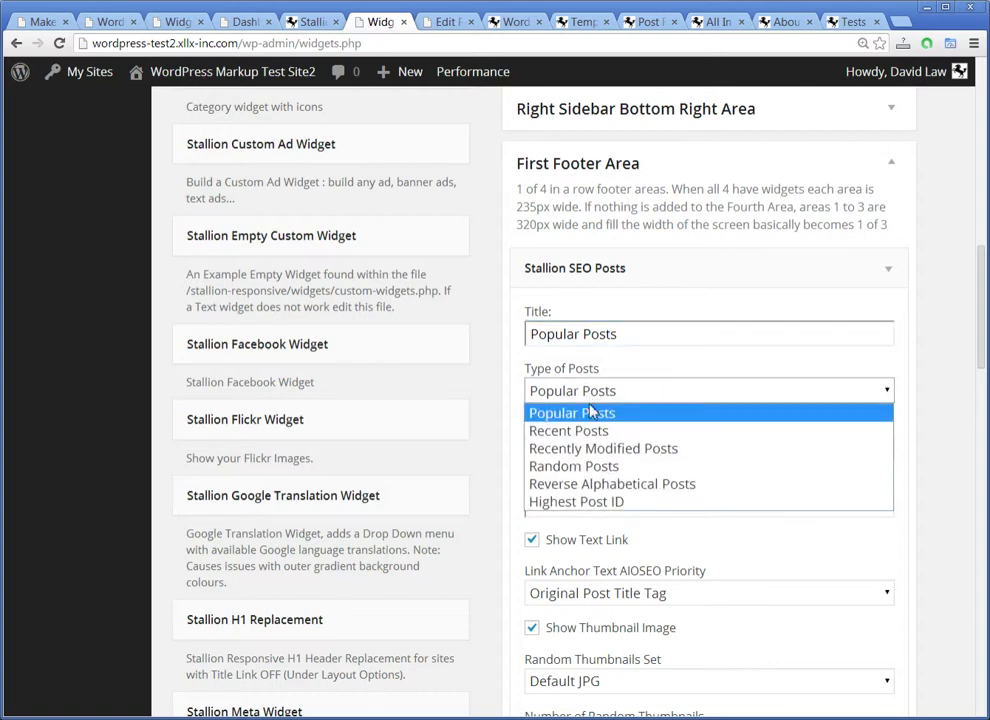
{"action": "left_click", "coordinate": [592, 411]}
{"action": "scroll", "coordinate": [600, 425], "scroll_direction": "down", "scroll_amount": 1}
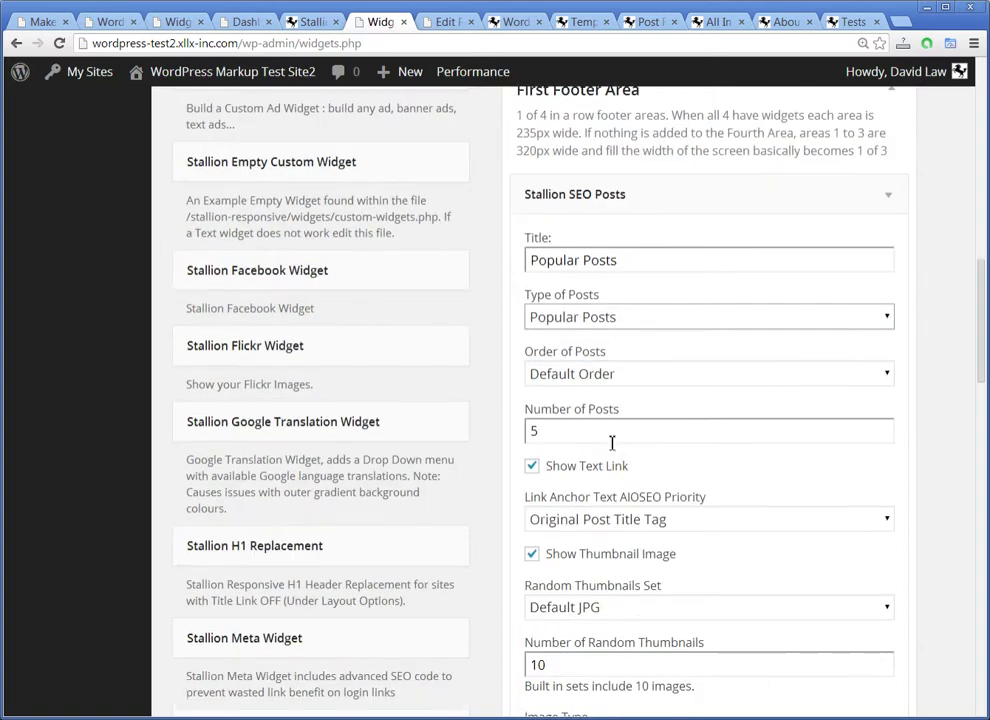
{"action": "left_click", "coordinate": [603, 378]}
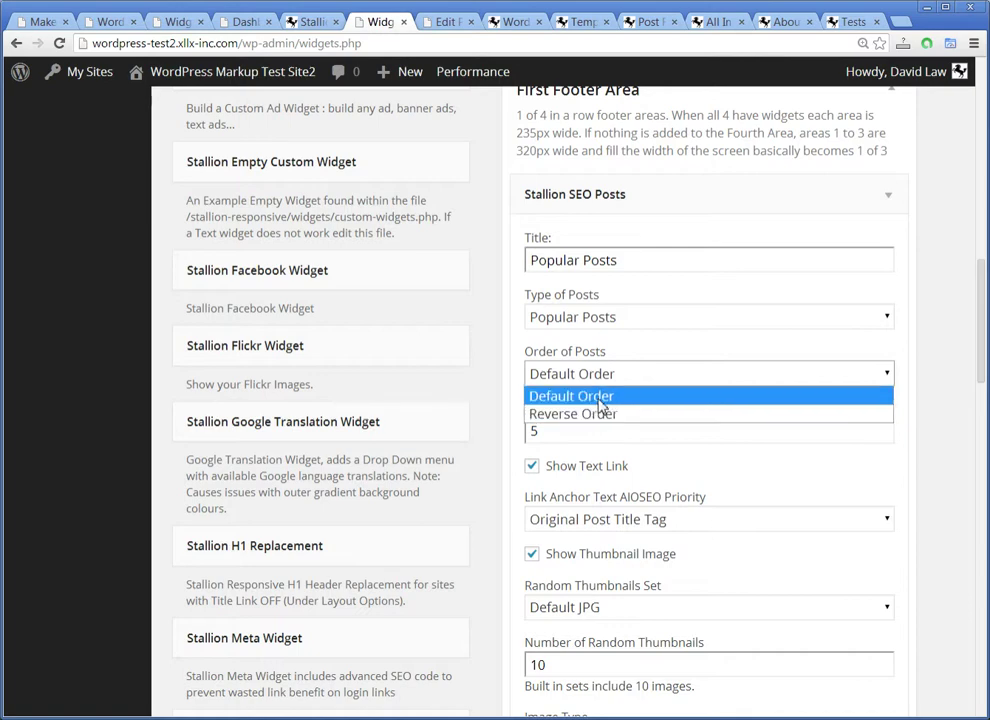
{"action": "left_click", "coordinate": [665, 396]}
- Set the number of posts to 6 and the link anchor text priority to All In One SEO Google Panda Buster 1
{"action": "scroll", "coordinate": [641, 432], "scroll_direction": "down", "scroll_amount": 1}
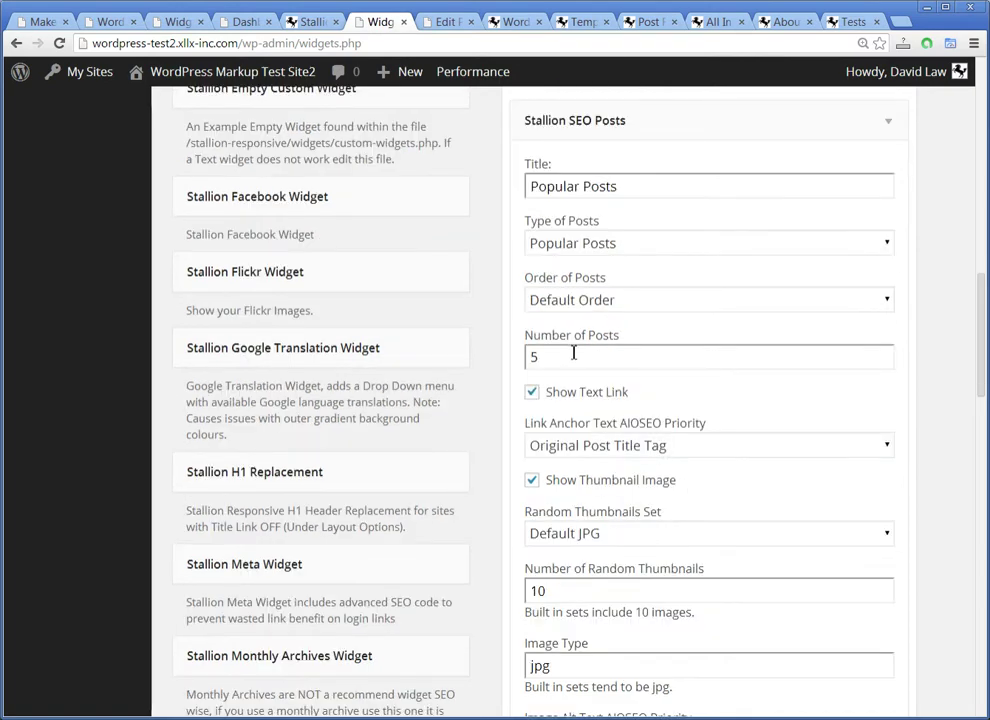
{"action": "left_click_drag", "start_coordinate": [572, 351], "coordinate": [492, 358]}
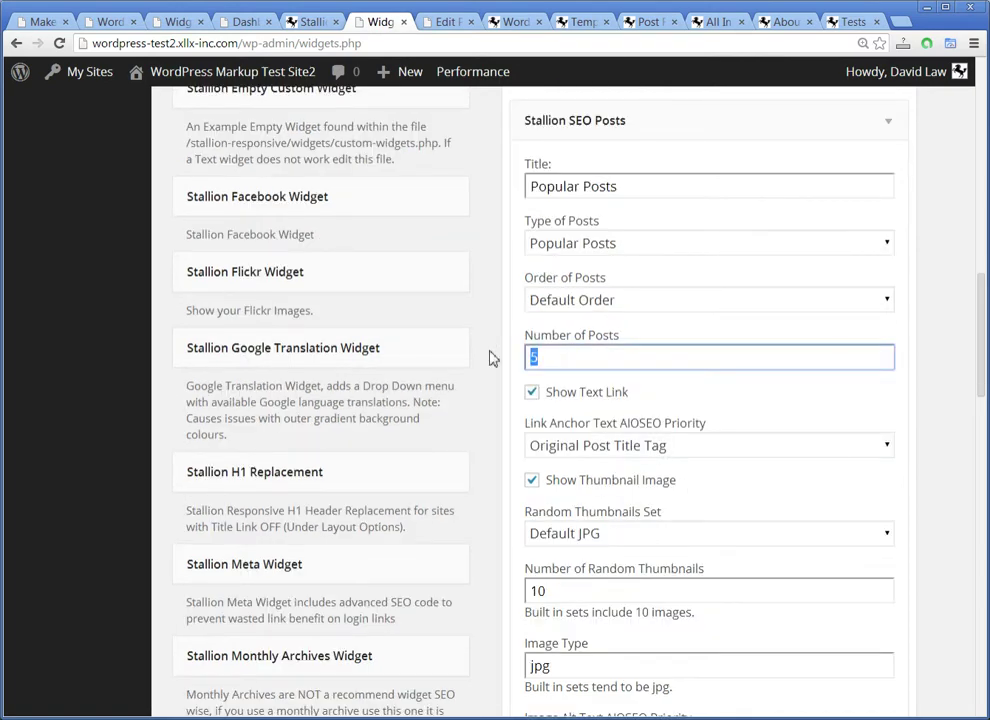
{"action": "left_click", "coordinate": [645, 455]}
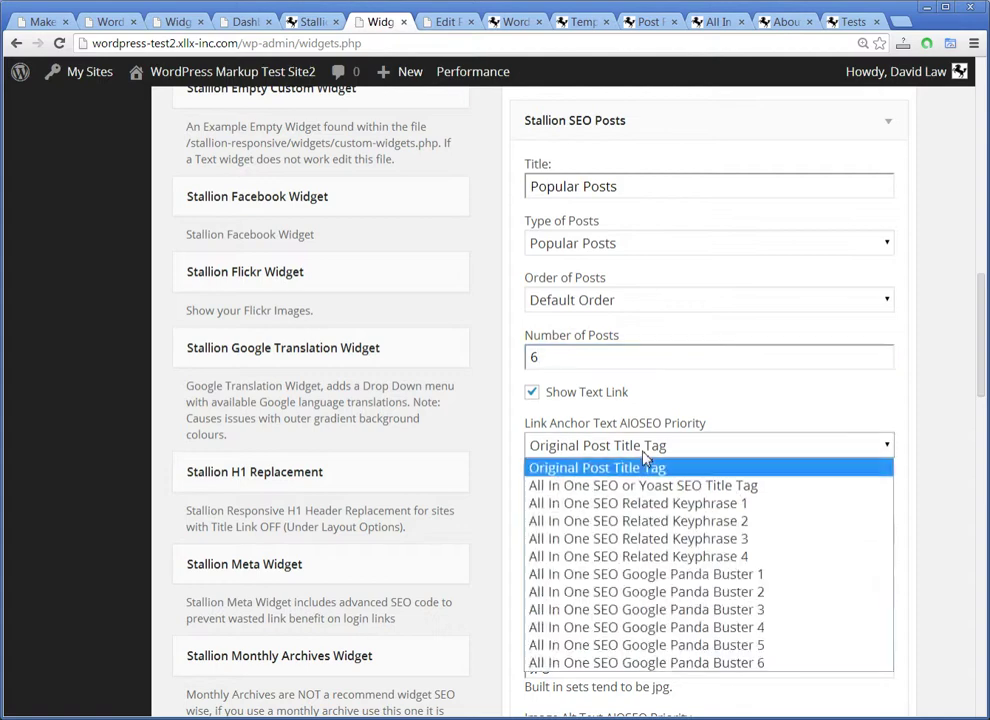
{"action": "left_click", "coordinate": [733, 576]}
- Choose Business JPG as the widget's random thumbnails set
{"action": "scroll", "coordinate": [734, 579], "scroll_direction": "down", "scroll_amount": 2}
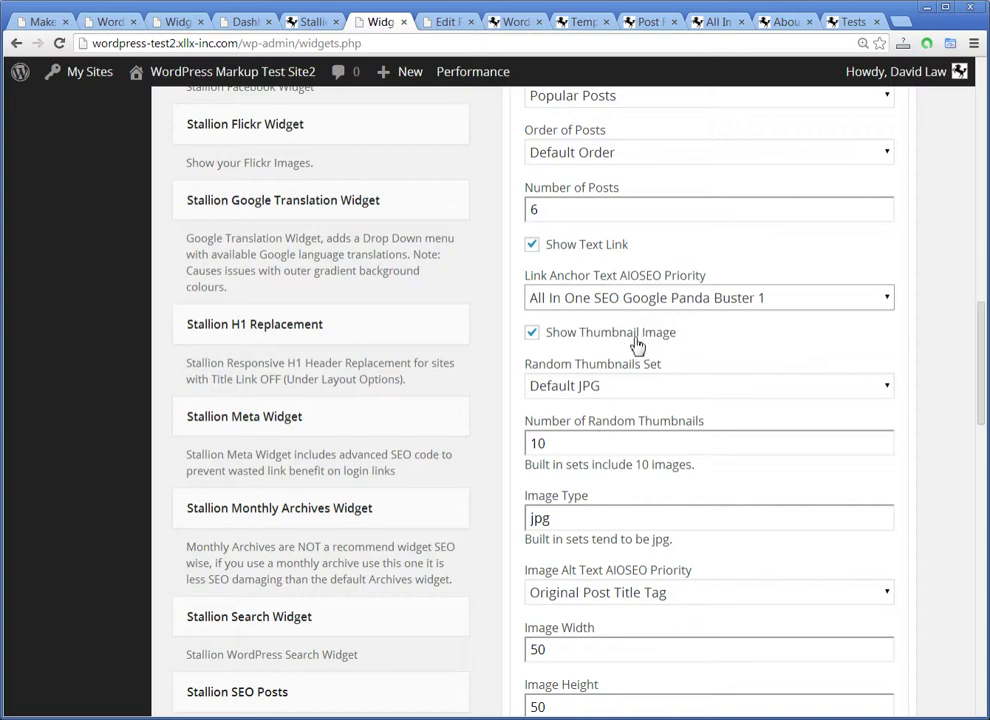
{"action": "left_click", "coordinate": [590, 390]}
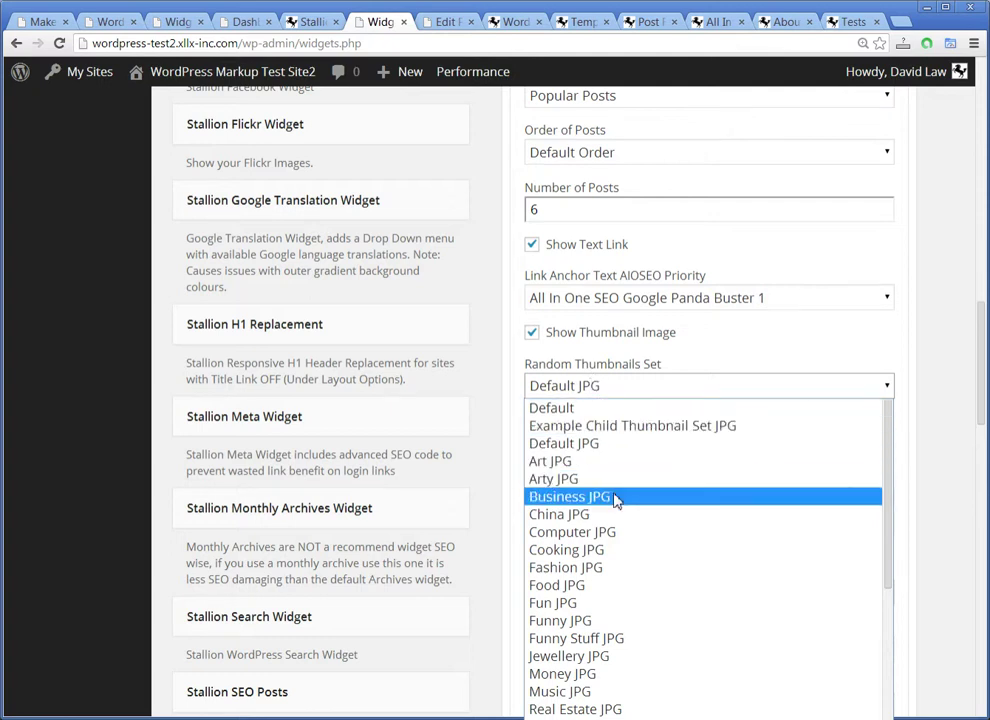
{"action": "left_click", "coordinate": [615, 497]}
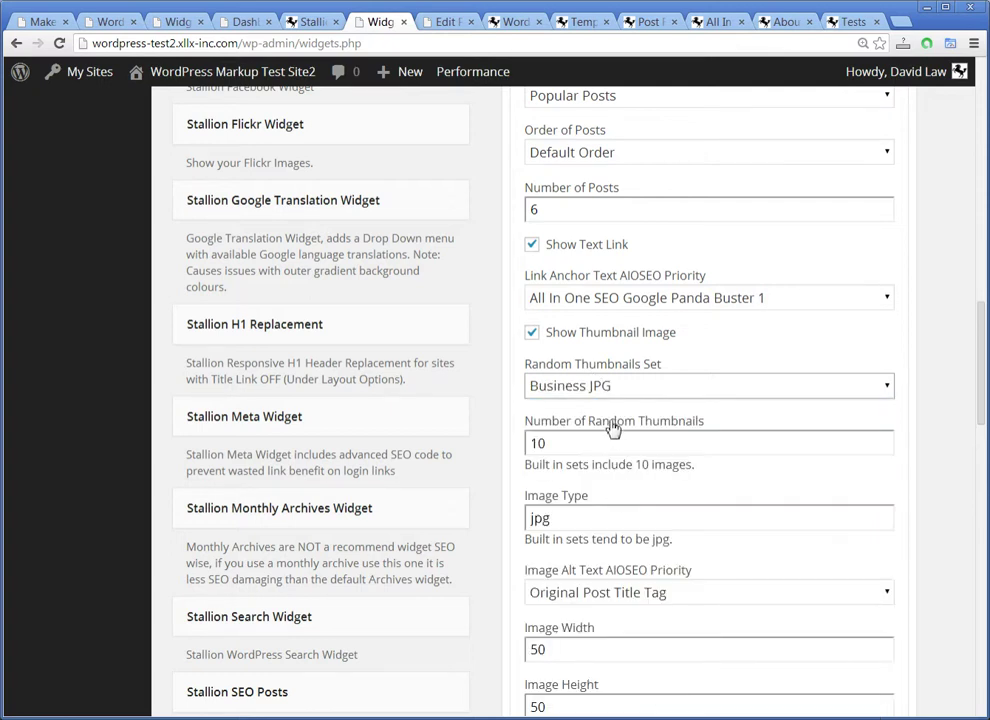
- Review the thumbnails in the live site's footer and the available random thumbnail sets, keeping Business JPG selected
{"action": "left_click", "coordinate": [516, 24]}
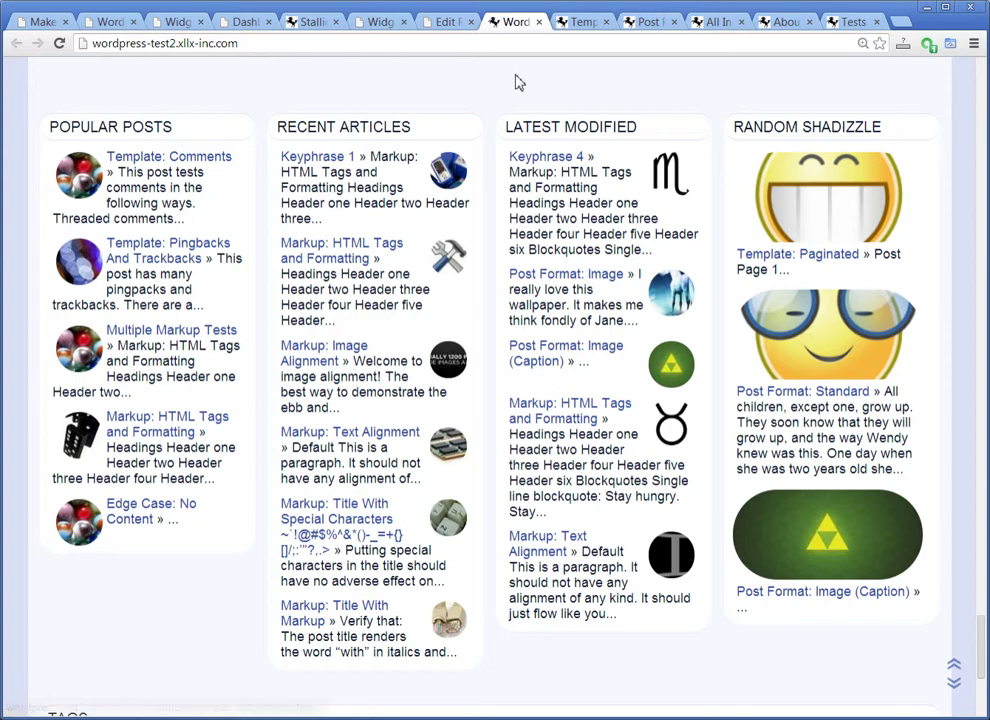
{"action": "left_click", "coordinate": [380, 22]}
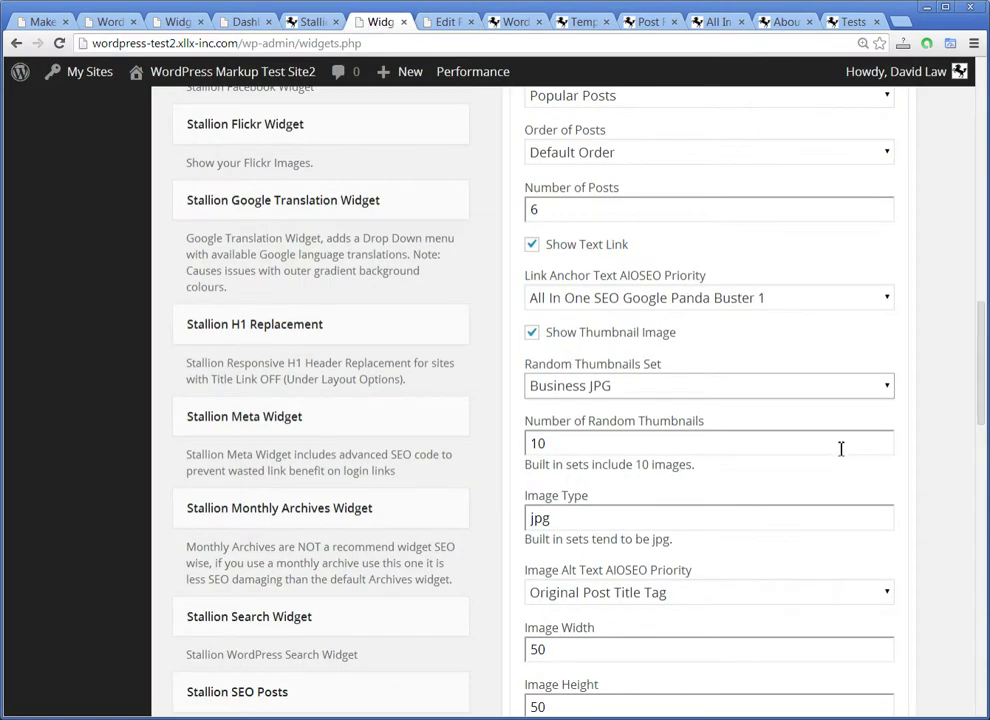
{"action": "scroll", "coordinate": [645, 352], "scroll_direction": "down", "scroll_amount": 1}
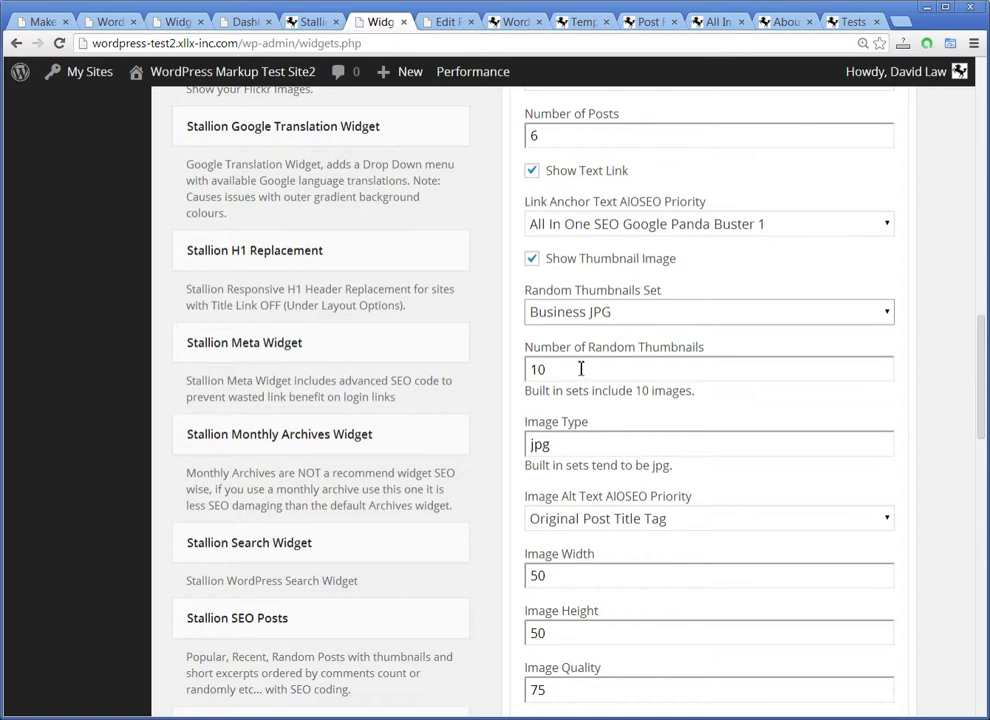
{"action": "left_click", "coordinate": [585, 314]}
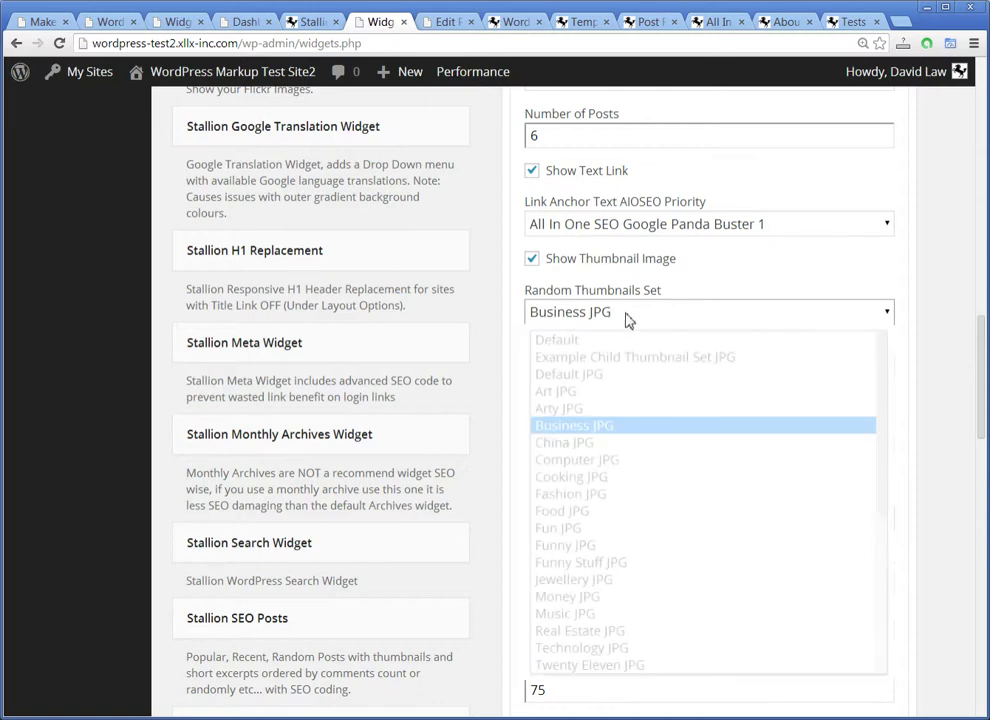
{"action": "scroll", "coordinate": [640, 480], "scroll_direction": "down", "scroll_amount": 3}
{"action": "scroll", "coordinate": [640, 480], "scroll_direction": "down", "scroll_amount": 3}
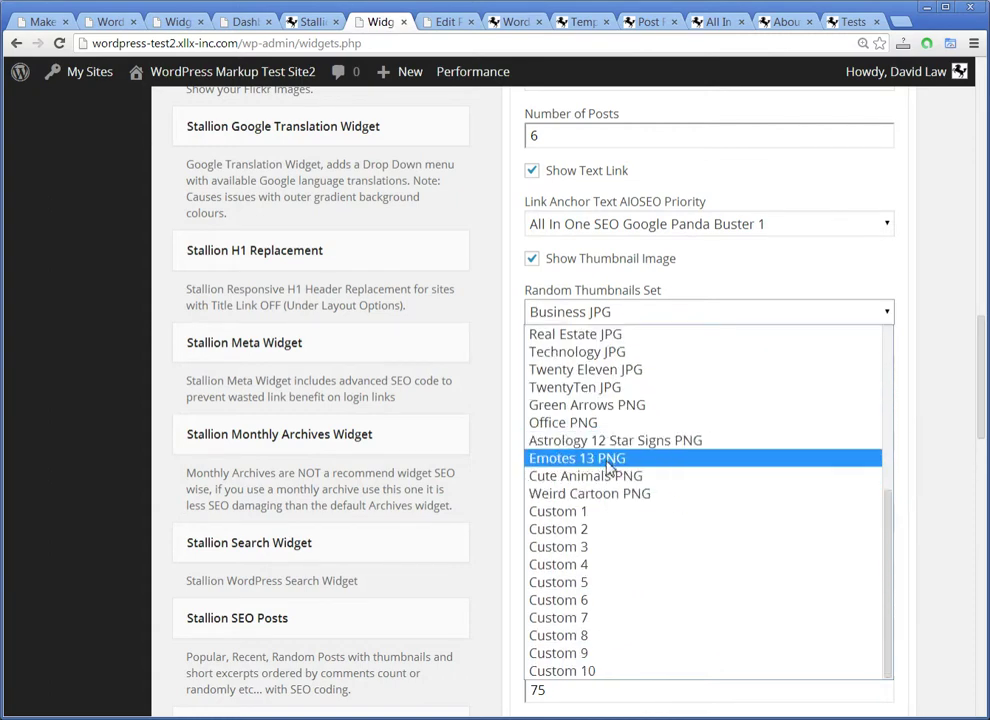
{"action": "left_click", "coordinate": [796, 270]}
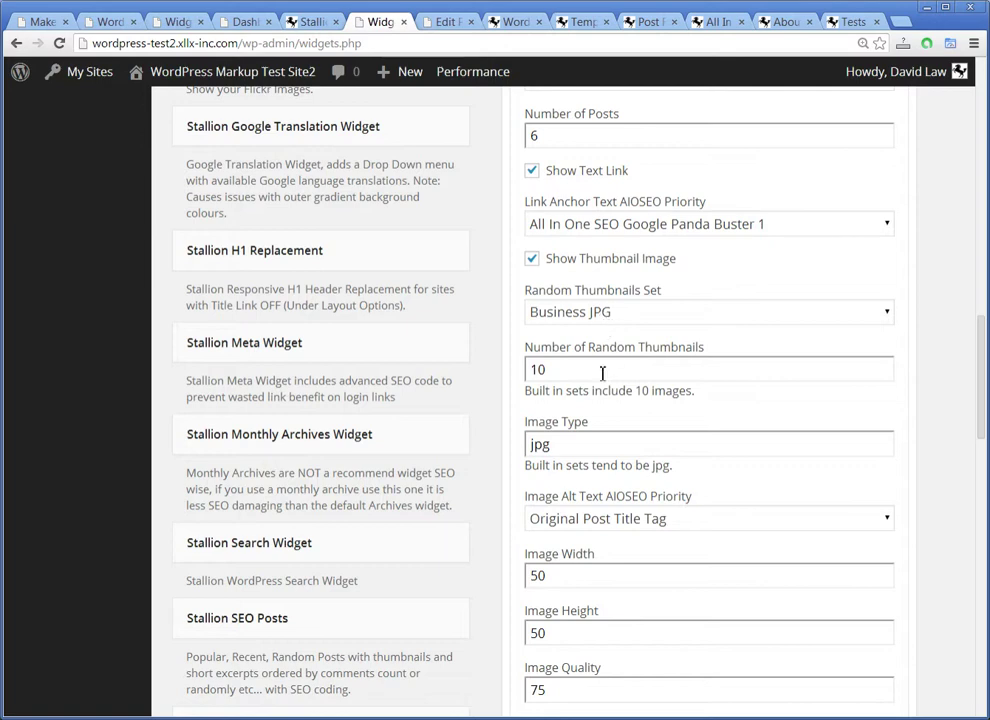
- Set the image alt text priority to All In One SEO Google Panda Buster 2
{"action": "scroll", "coordinate": [628, 528], "scroll_direction": "down", "scroll_amount": 3}
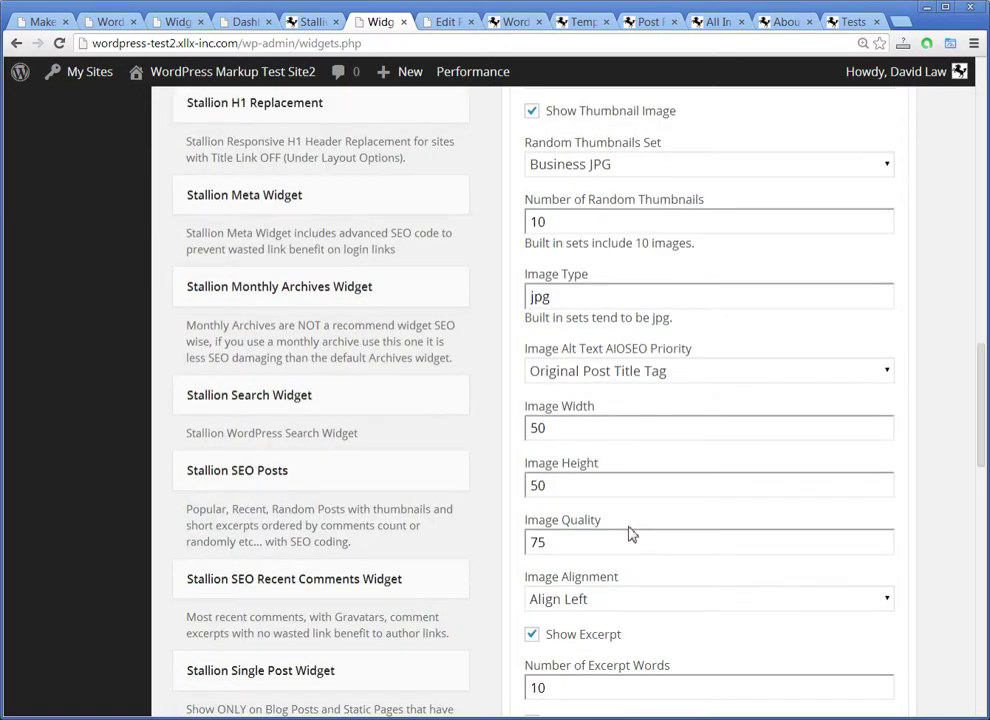
{"action": "left_click", "coordinate": [629, 373]}
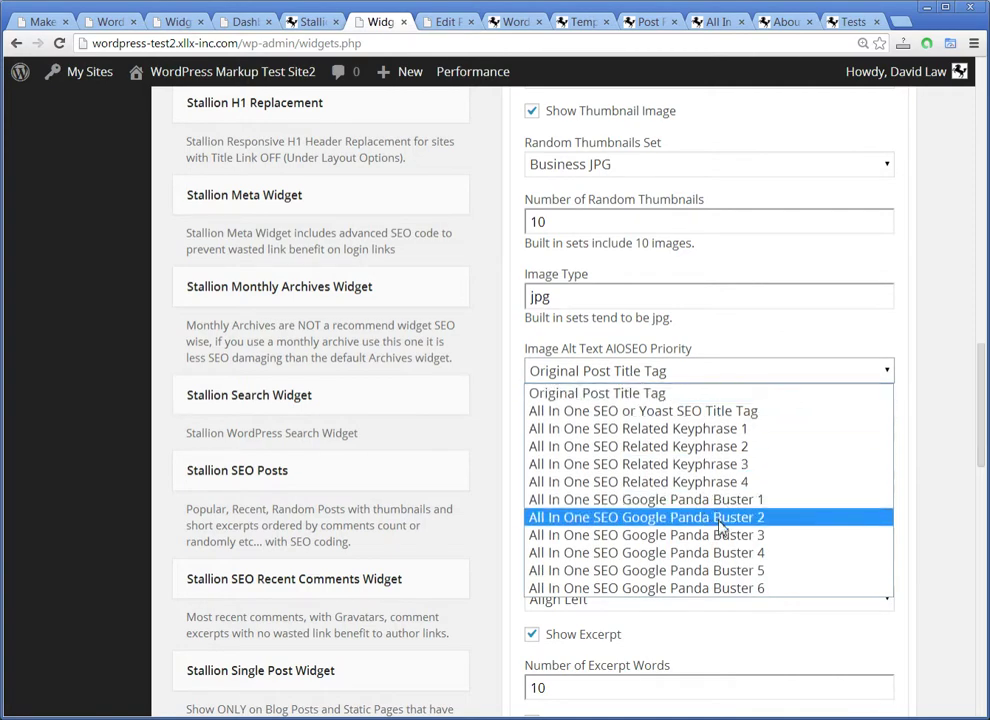
{"action": "left_click", "coordinate": [722, 518]}
- Set both the thumbnail image width and image height to 60
{"action": "scroll", "coordinate": [694, 537], "scroll_direction": "down", "scroll_amount": 2}
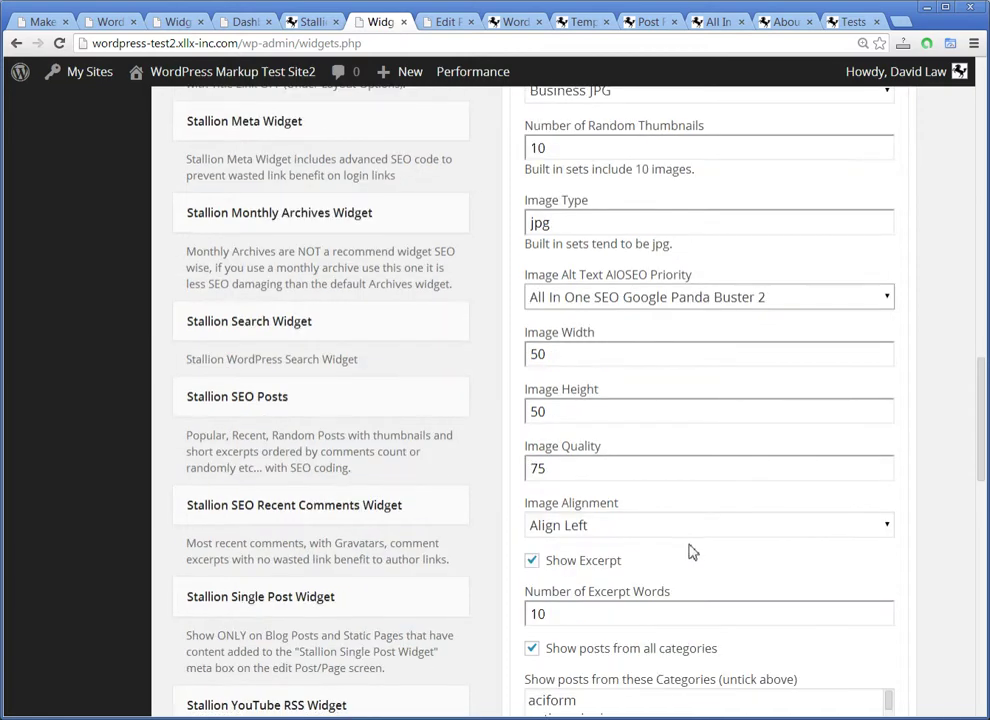
{"action": "left_click_drag", "start_coordinate": [537, 353], "coordinate": [530, 353]}
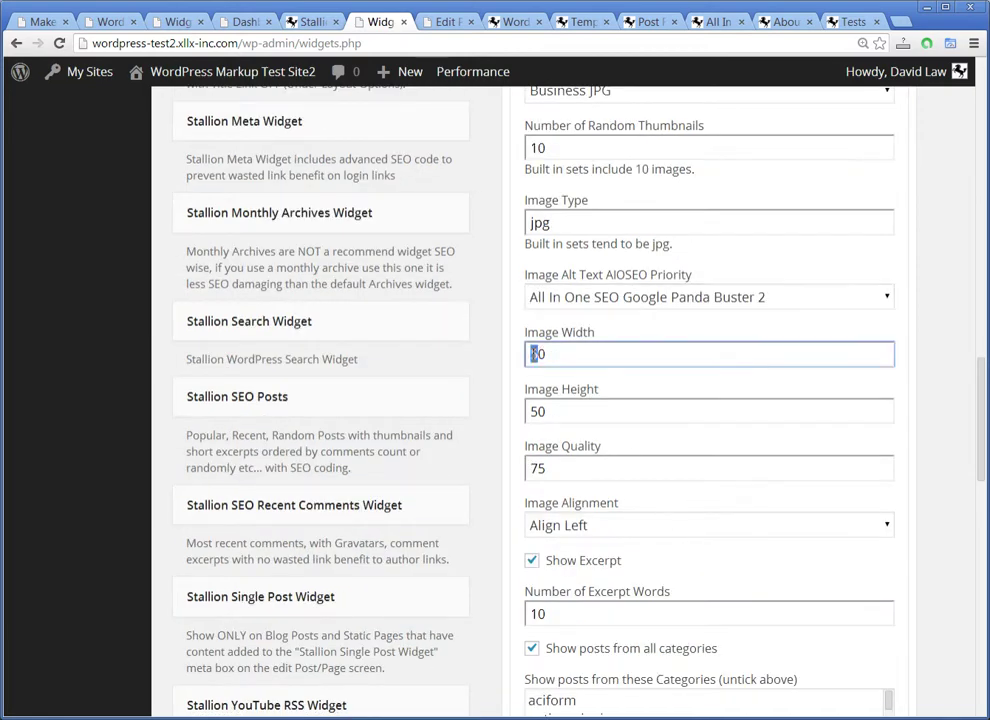
{"action": "type", "text": "6"}
{"action": "left_click_drag", "start_coordinate": [537, 411], "coordinate": [530, 411]}
{"action": "type", "text": "6"}
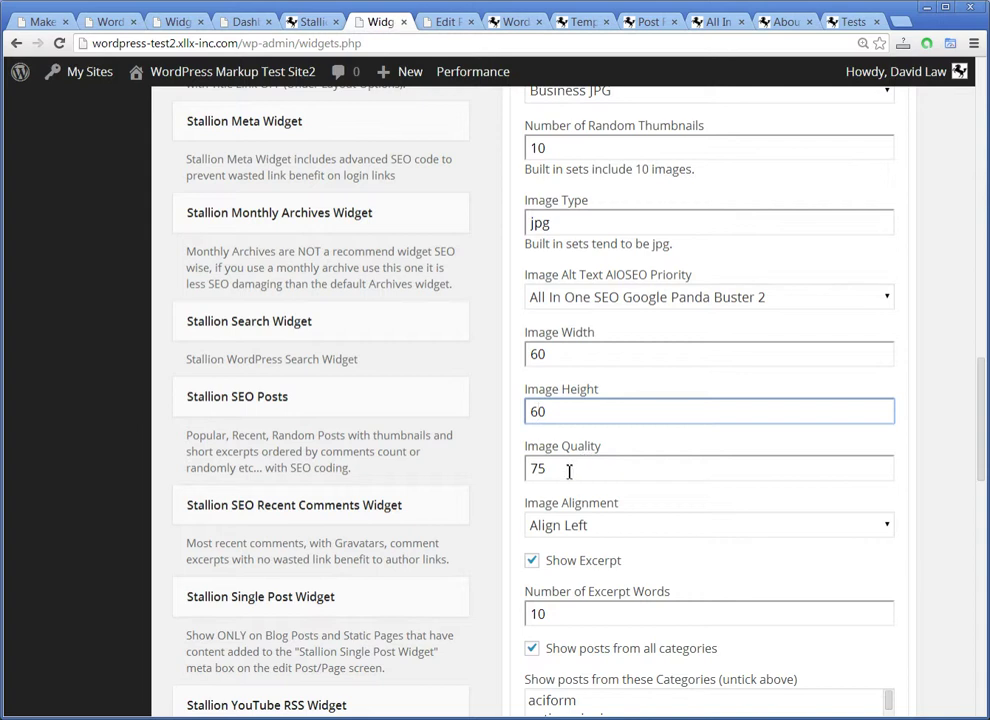
{"action": "key", "text": "Tab"}
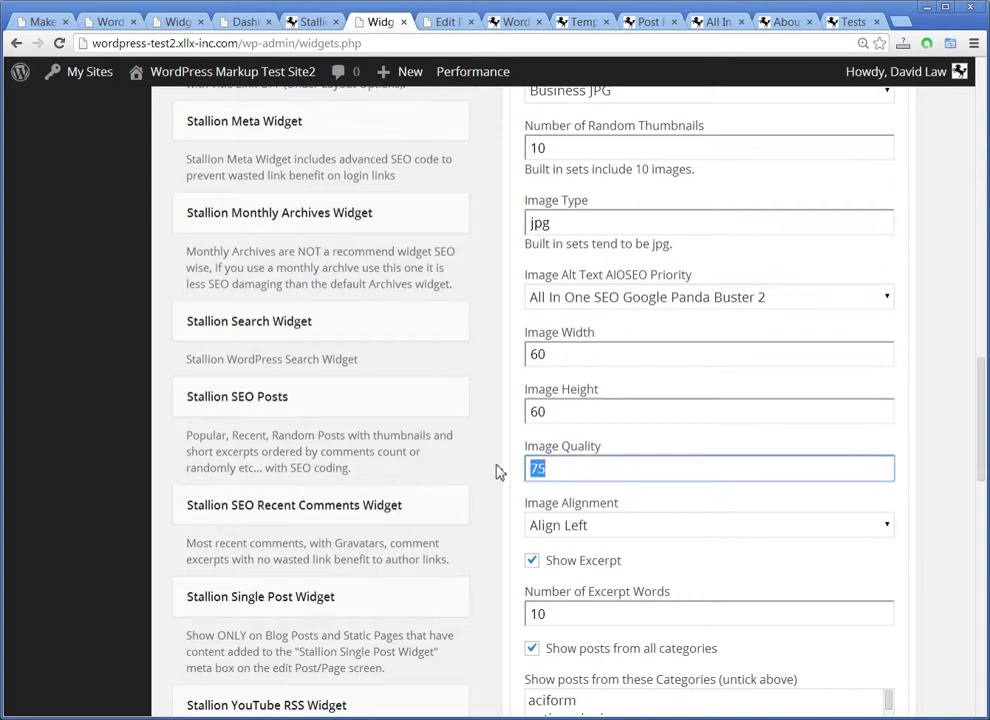
- Set the thumbnail image quality to 40 and the number of excerpt words to 15
{"action": "type", "text": "40"}
{"action": "scroll", "coordinate": [595, 533], "scroll_direction": "down", "scroll_amount": 1}
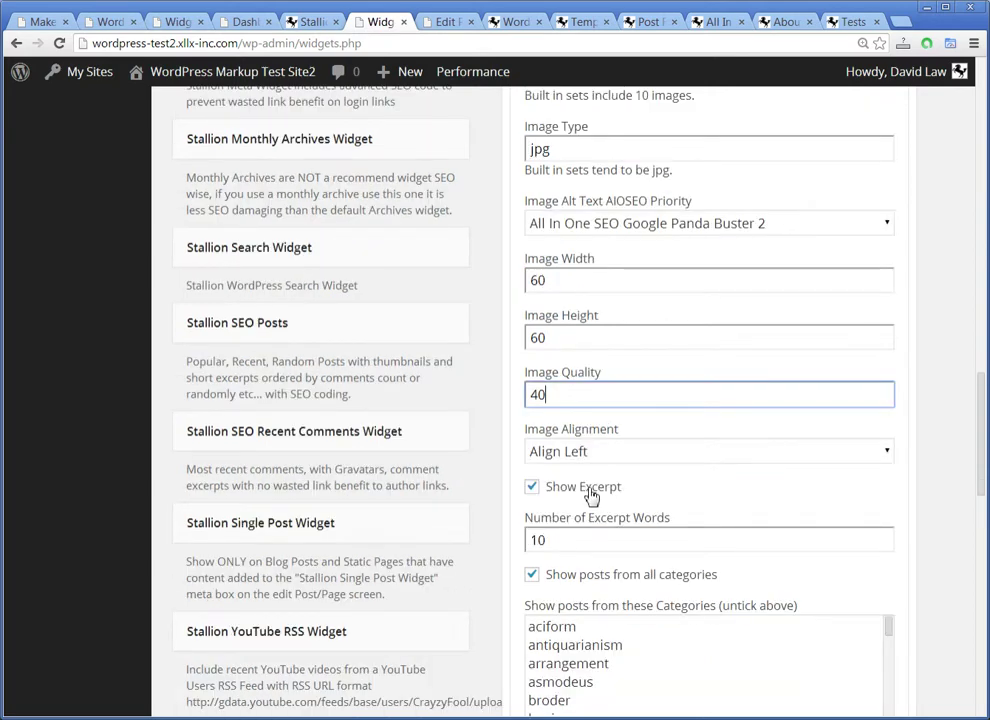
{"action": "scroll", "coordinate": [593, 497], "scroll_direction": "down", "scroll_amount": 1}
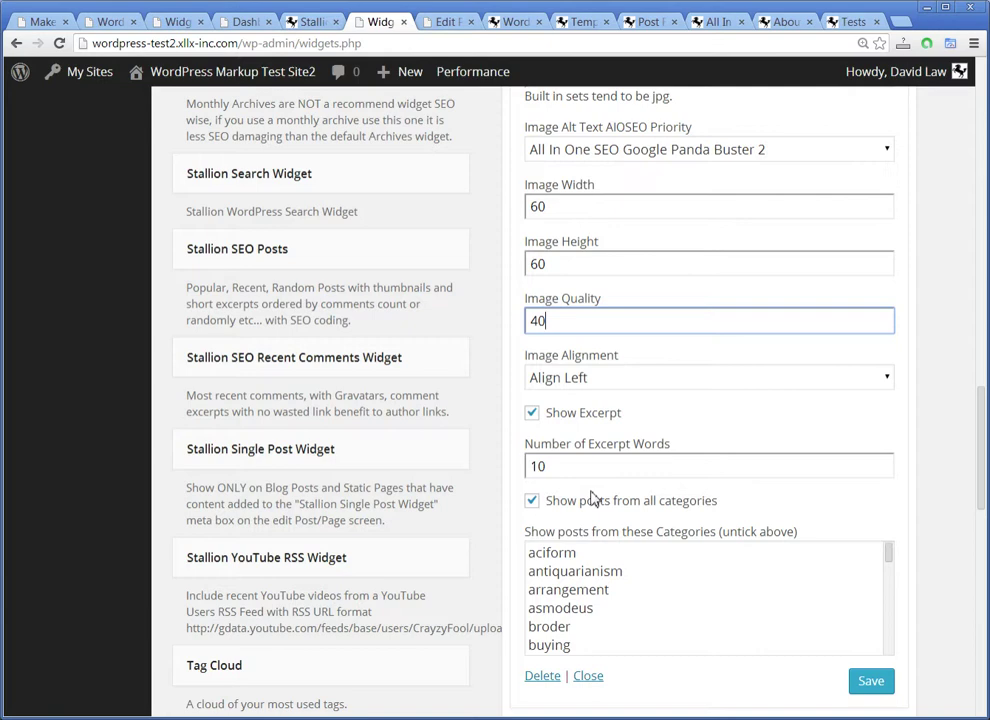
{"action": "left_click_drag", "start_coordinate": [560, 476], "coordinate": [543, 466]}
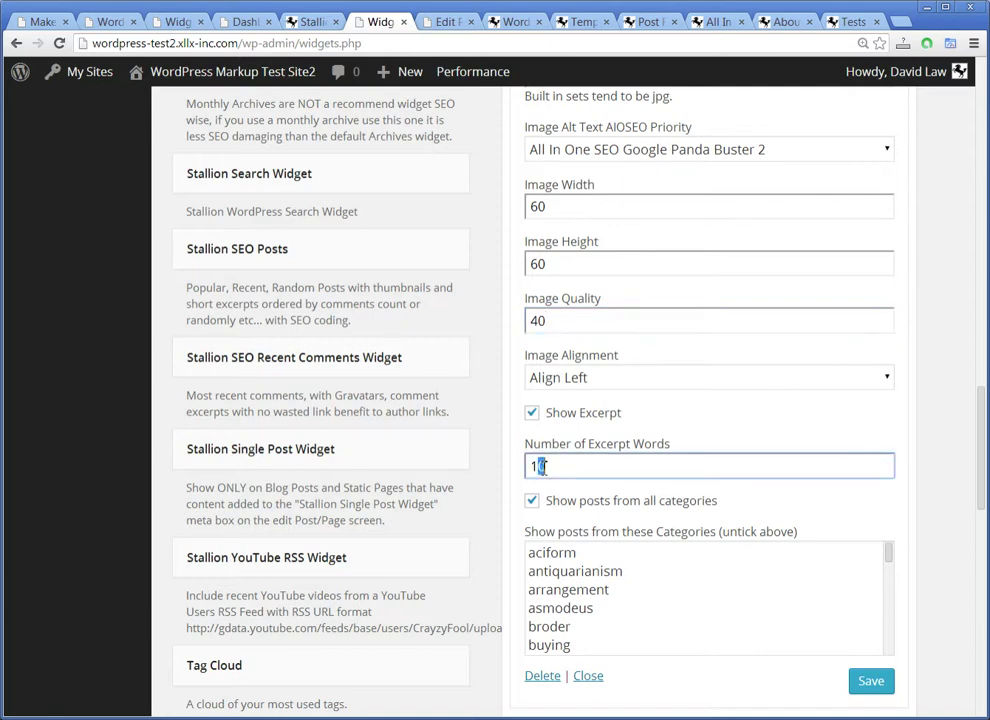
{"action": "type", "text": "5"}
{"action": "scroll", "coordinate": [600, 520], "scroll_direction": "down", "scroll_amount": 1}
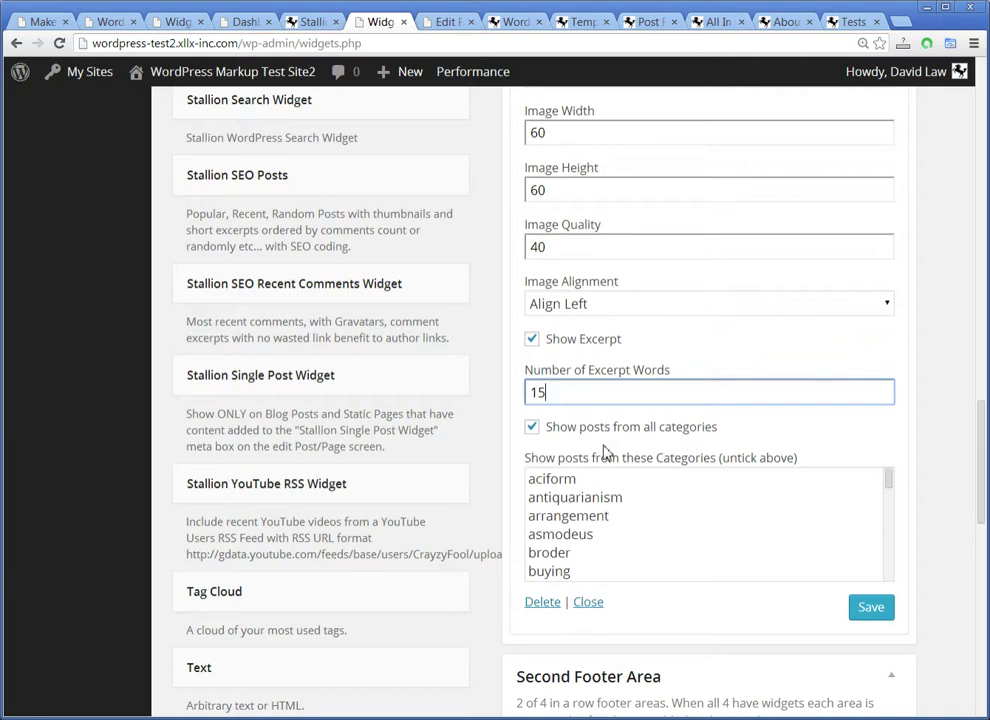
- Save the Popular Posts widget, keeping posts from all categories enabled
{"action": "scroll", "coordinate": [580, 518], "scroll_direction": "down", "scroll_amount": 2}
{"action": "scroll", "coordinate": [578, 520], "scroll_direction": "up", "scroll_amount": 2}
{"action": "scroll", "coordinate": [558, 467], "scroll_direction": "down", "scroll_amount": 1}
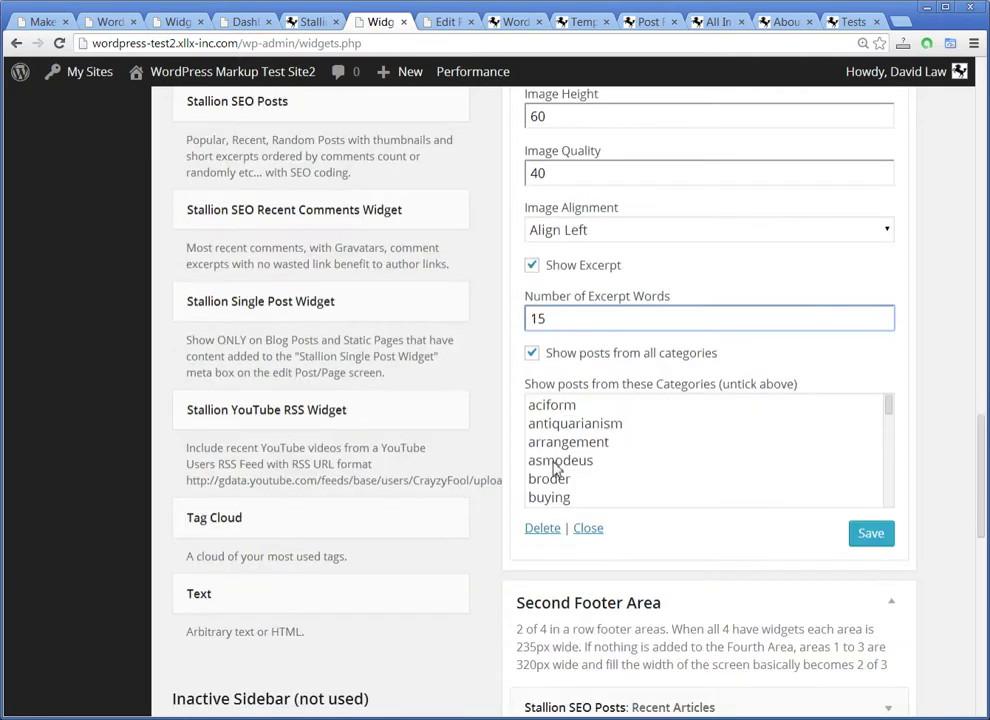
{"action": "scroll", "coordinate": [563, 478], "scroll_direction": "up", "scroll_amount": 1}
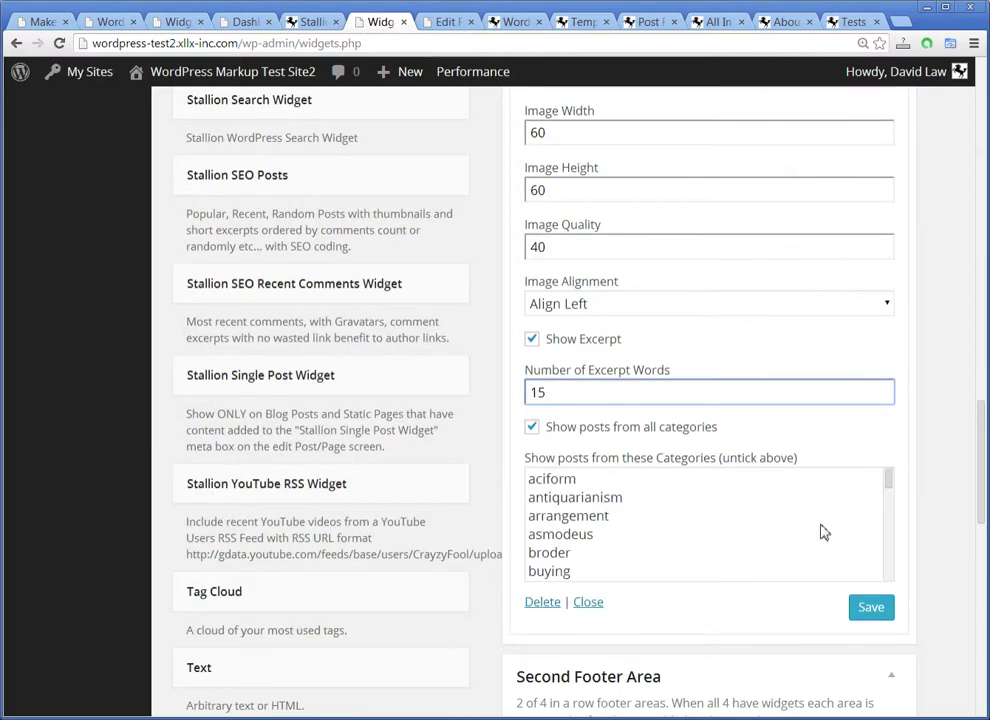
{"action": "left_click", "coordinate": [872, 610]}
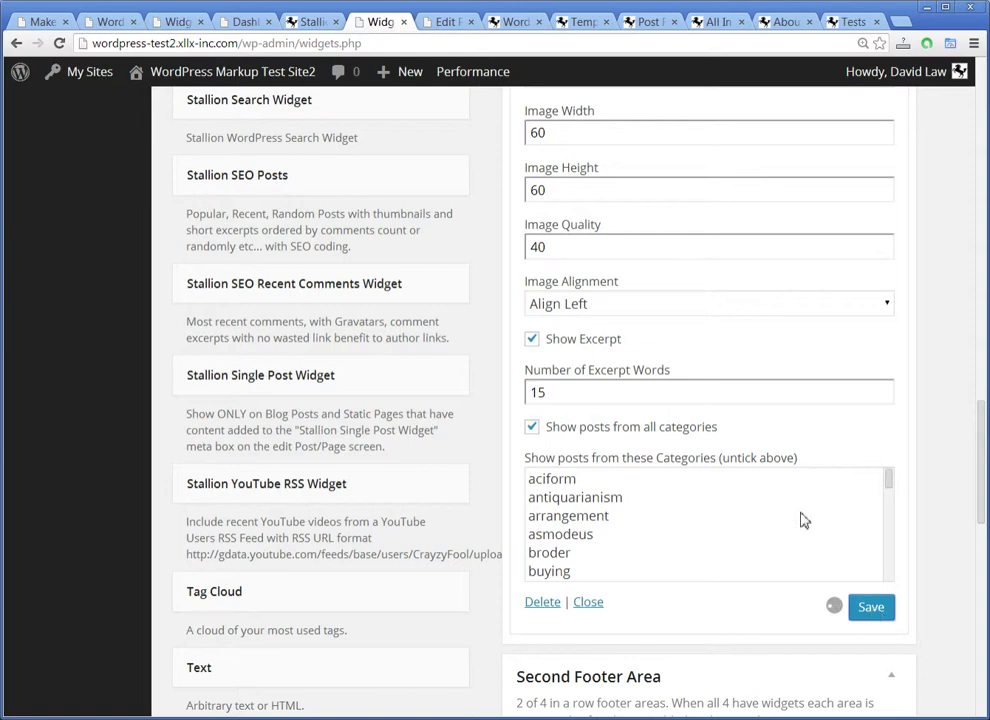
- Reload the live site's home page and examine the Popular Posts thumbnails and excerpts in the footer
{"action": "left_click", "coordinate": [510, 28]}
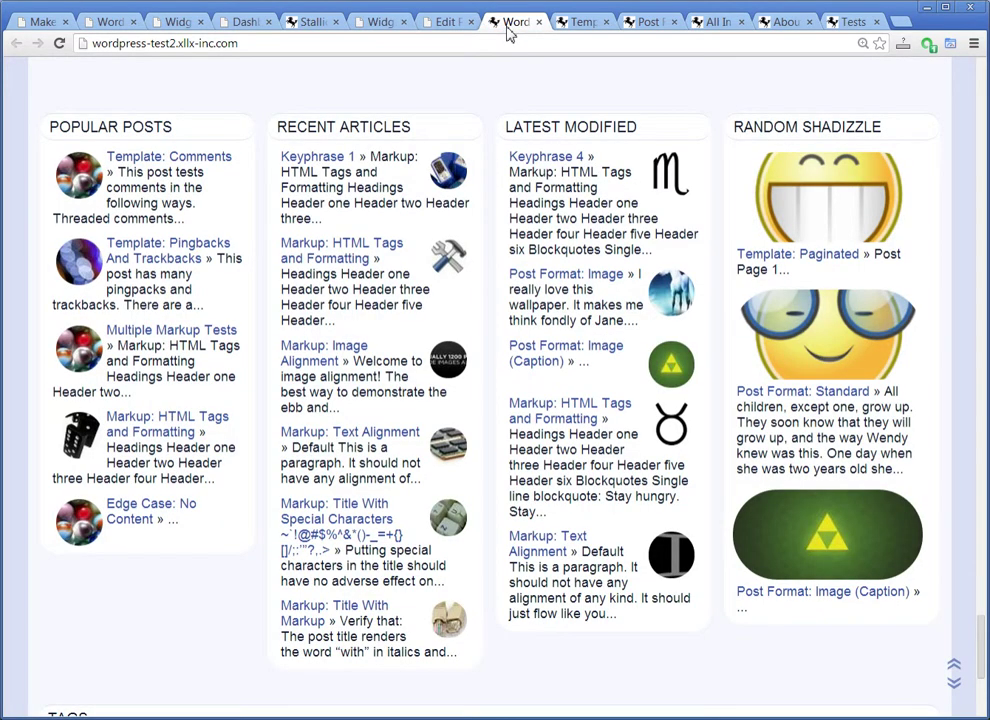
{"action": "key", "text": "F5"}
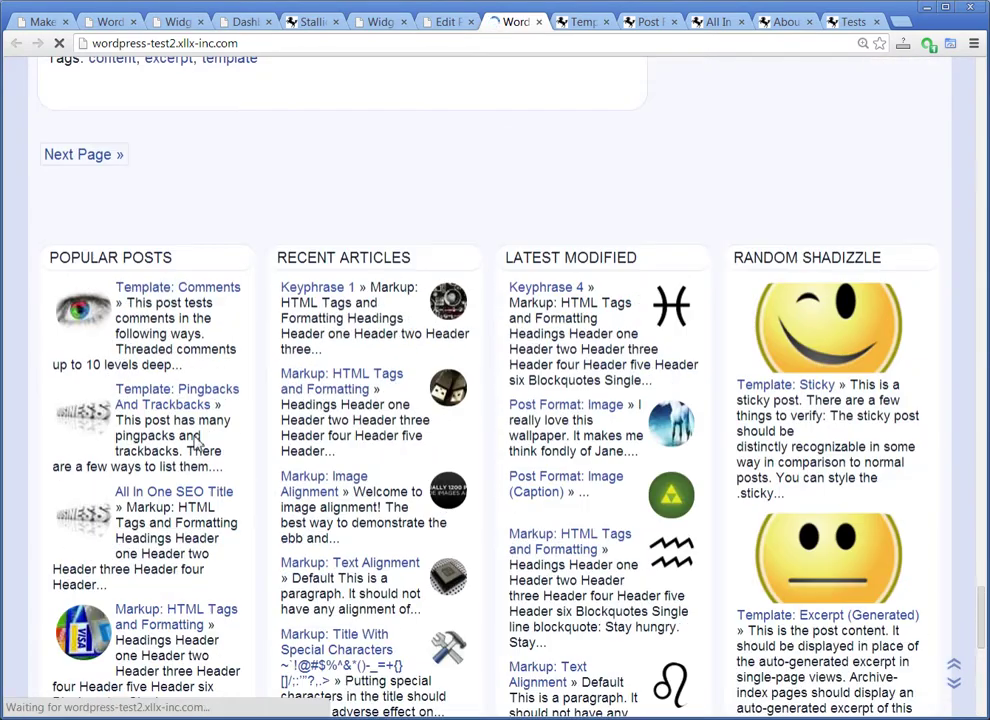
{"action": "scroll", "coordinate": [97, 406], "scroll_direction": "down", "scroll_amount": 1}
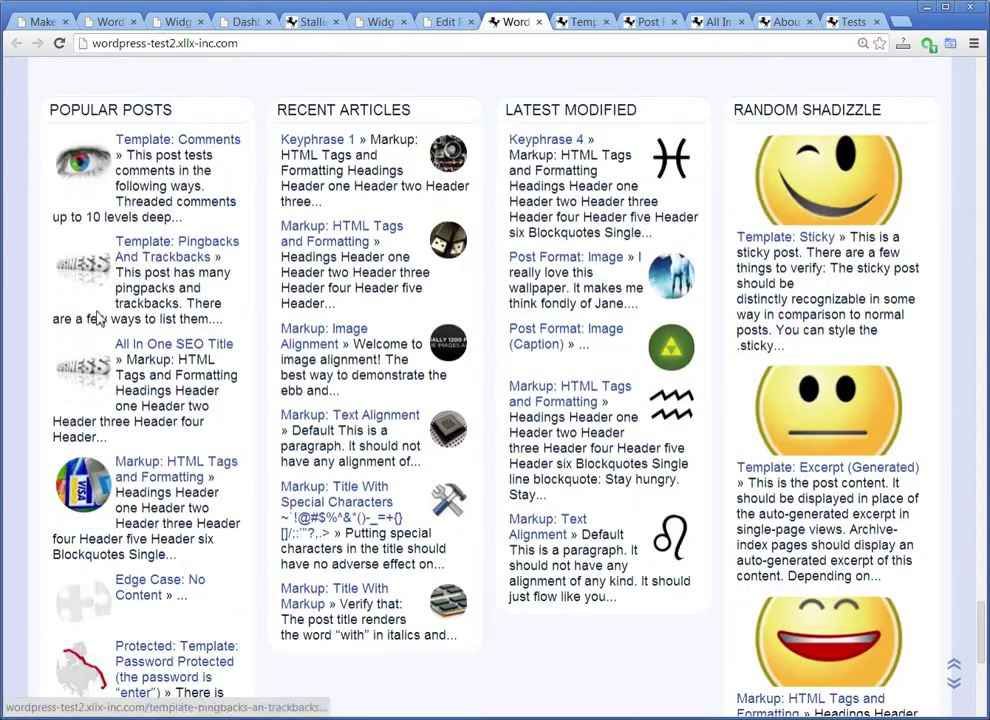
{"action": "scroll", "coordinate": [101, 625], "scroll_direction": "down", "scroll_amount": 1}
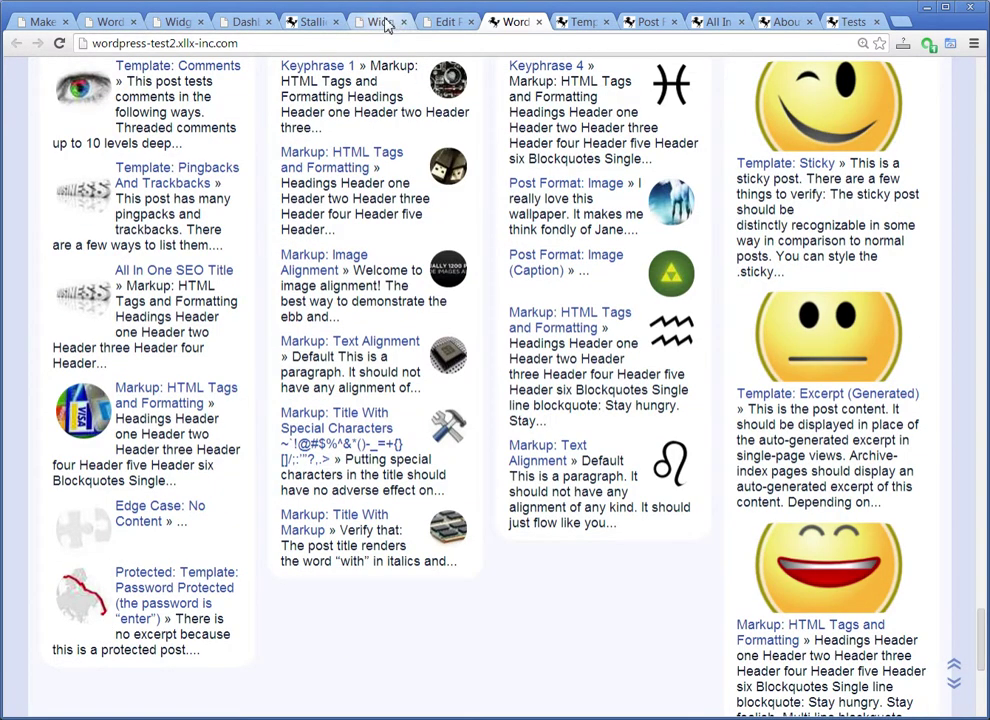
- Return to the widget settings, set the thumbnail image quality to 10 and save the widget
{"action": "left_click", "coordinate": [387, 24]}
{"action": "scroll", "coordinate": [692, 502], "scroll_direction": "up", "scroll_amount": 2}
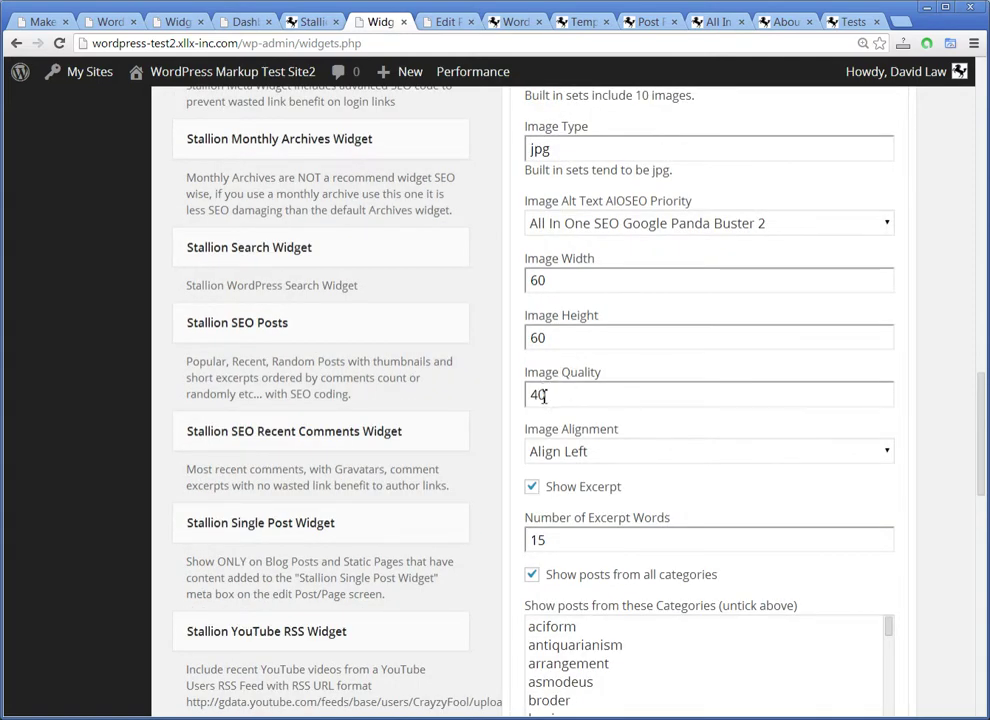
{"action": "left_click_drag", "start_coordinate": [543, 396], "coordinate": [521, 396]}
{"action": "type", "text": "1"}
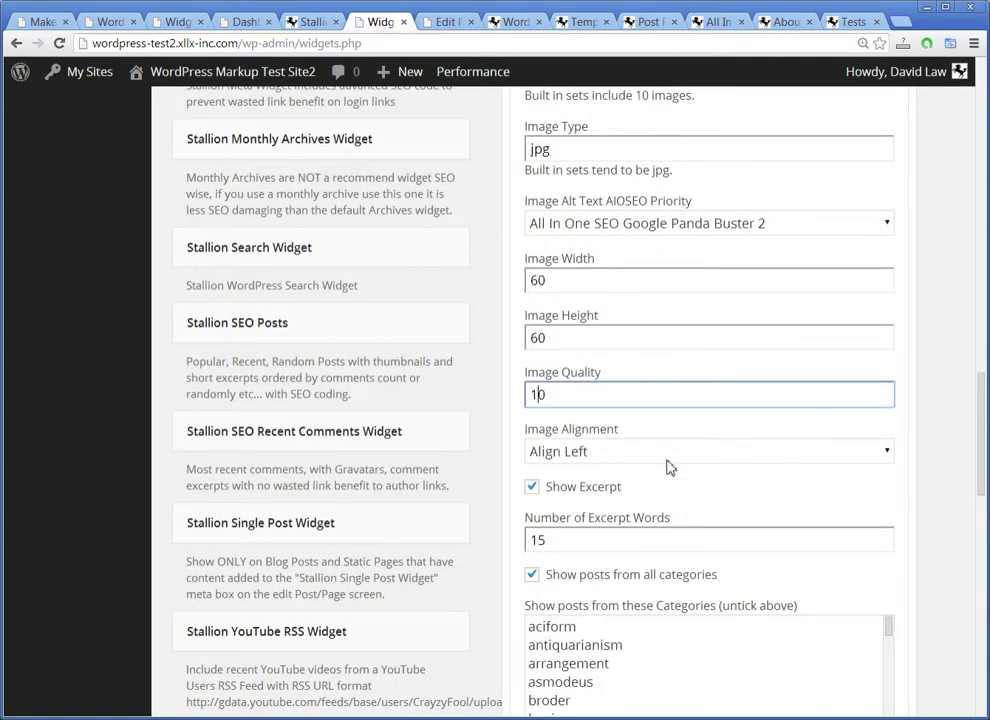
{"action": "scroll", "coordinate": [667, 466], "scroll_direction": "down", "scroll_amount": 2}
{"action": "left_click", "coordinate": [868, 535]}
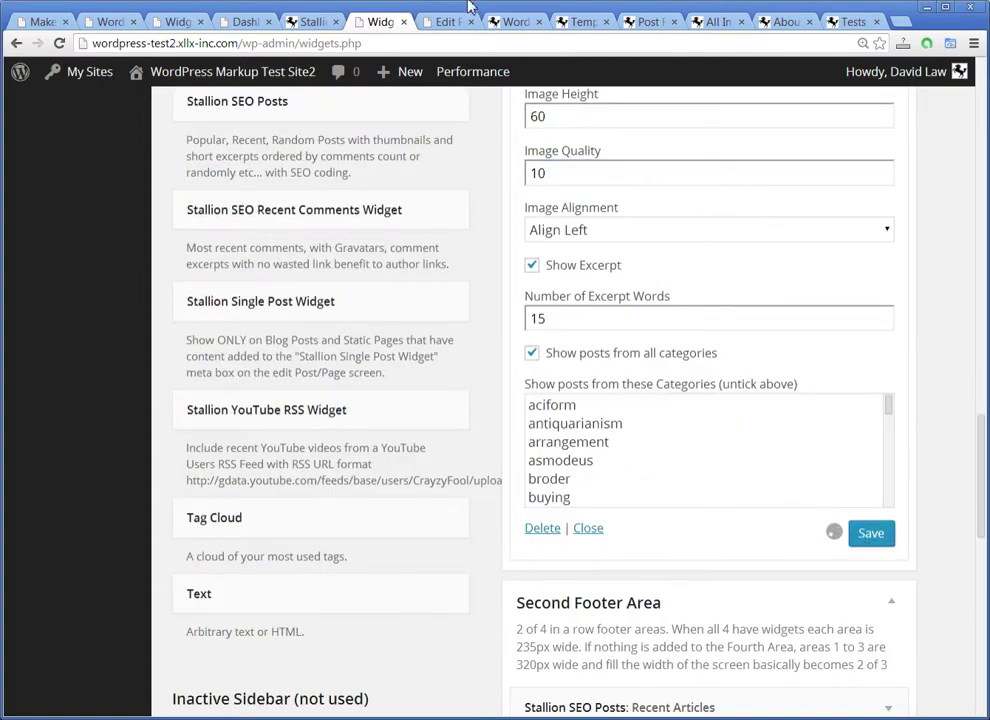
- Reload the live site and examine how the Popular Posts thumbnails look in the footer at the lower image quality
{"action": "left_click", "coordinate": [513, 22]}
{"action": "key", "text": "F5"}
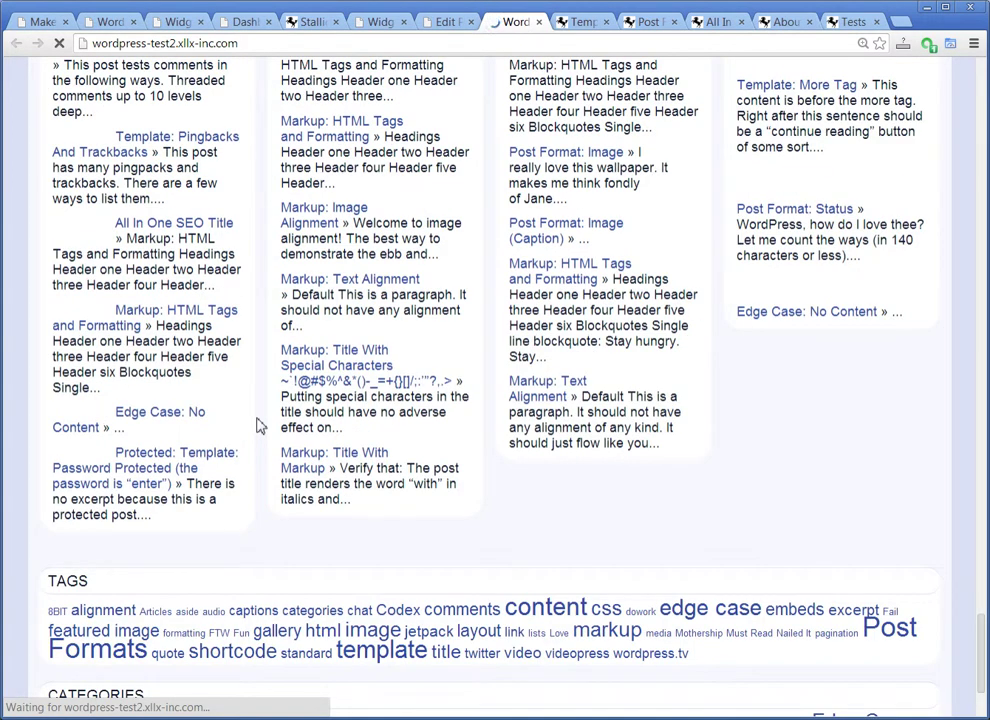
{"action": "scroll", "coordinate": [257, 427], "scroll_direction": "up", "scroll_amount": 2}
{"action": "scroll", "coordinate": [257, 427], "scroll_direction": "up", "scroll_amount": 3}
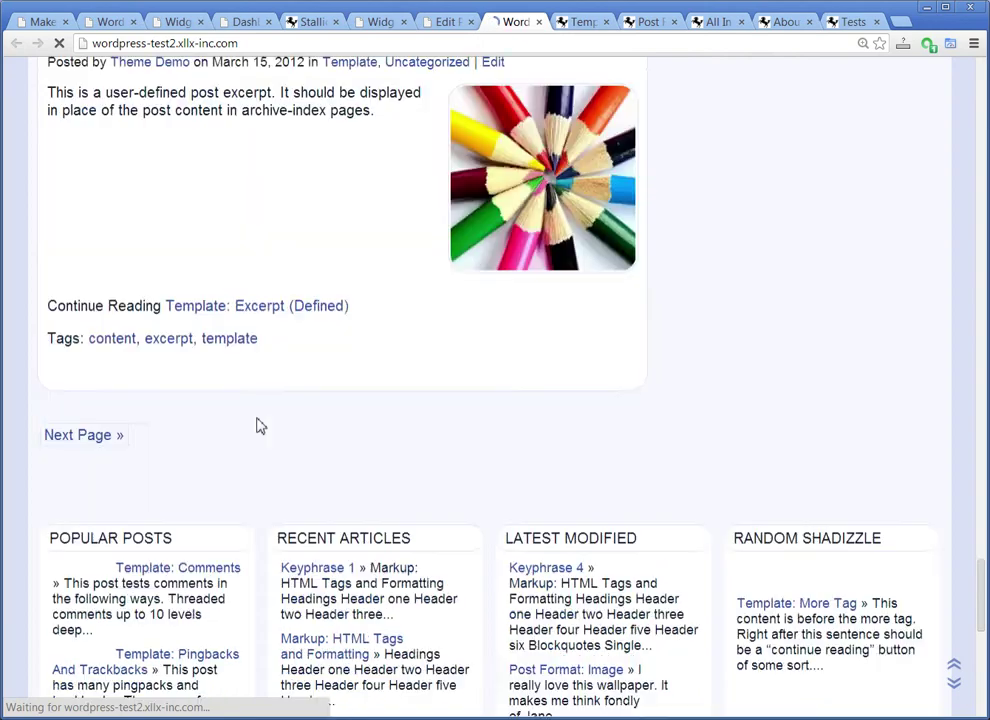
{"action": "scroll", "coordinate": [257, 427], "scroll_direction": "up", "scroll_amount": 1}
{"action": "scroll", "coordinate": [257, 427], "scroll_direction": "down", "scroll_amount": 5}
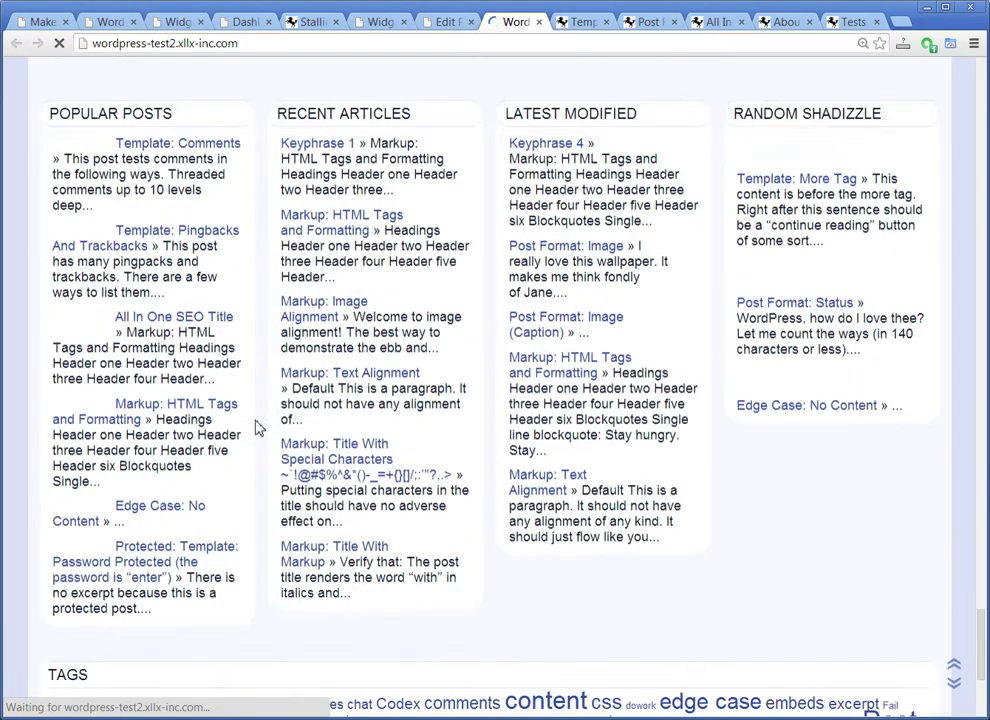
{"action": "scroll", "coordinate": [257, 427], "scroll_direction": "up", "scroll_amount": 1}
{"action": "scroll", "coordinate": [257, 427], "scroll_direction": "down", "scroll_amount": 1}
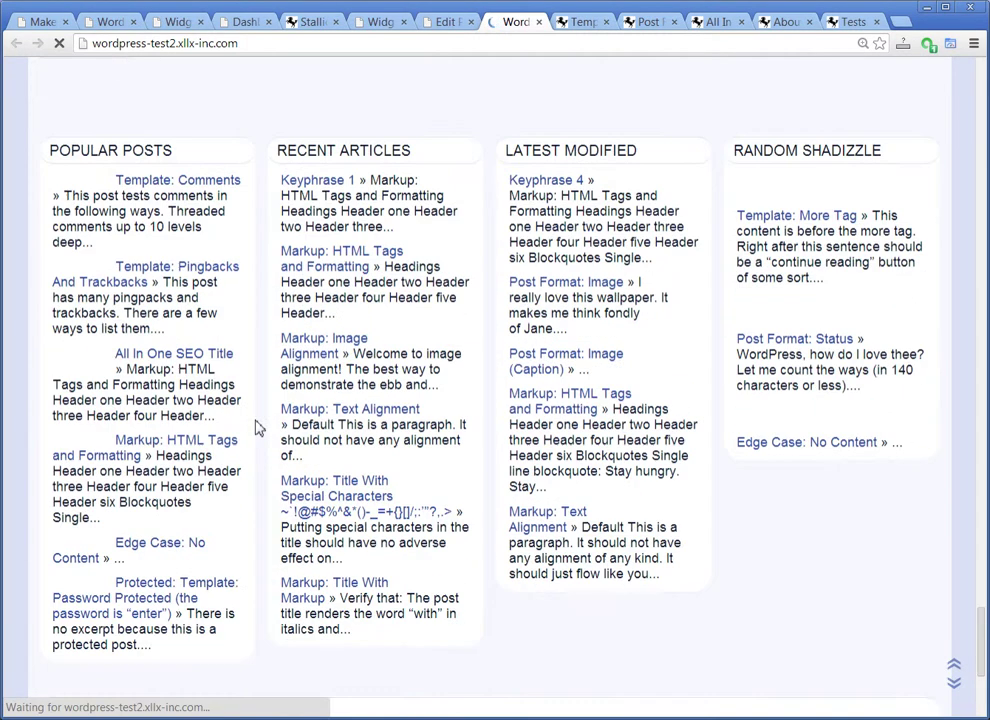
{"action": "scroll", "coordinate": [257, 427], "scroll_direction": "up", "scroll_amount": 1}
{"action": "scroll", "coordinate": [265, 430], "scroll_direction": "down", "scroll_amount": 1}
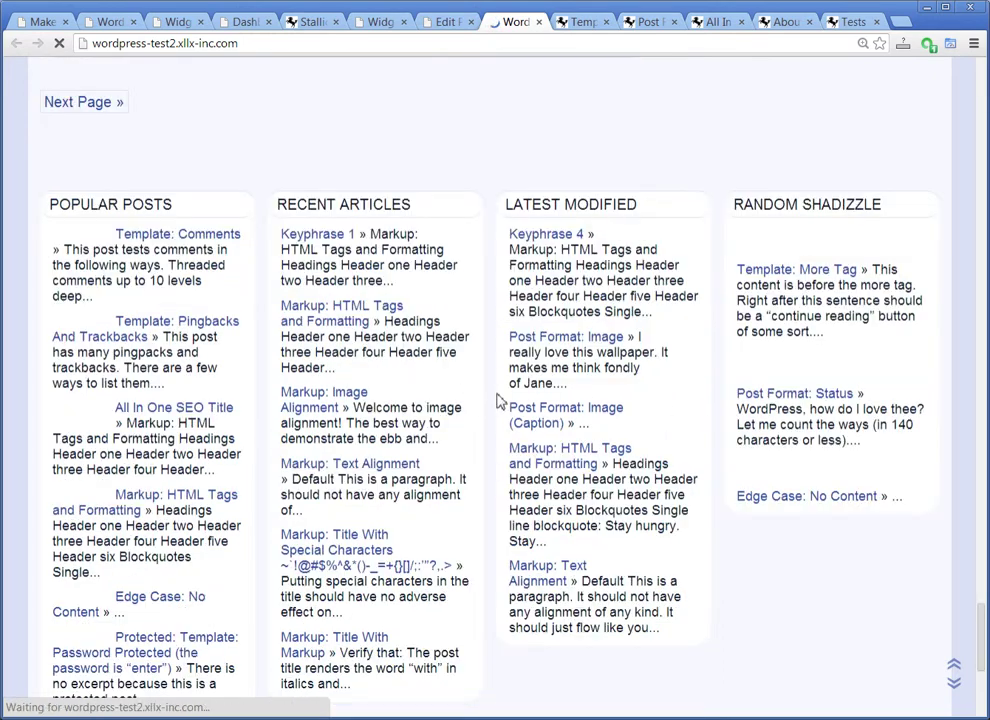
{"action": "scroll", "coordinate": [497, 402], "scroll_direction": "down", "scroll_amount": 1}
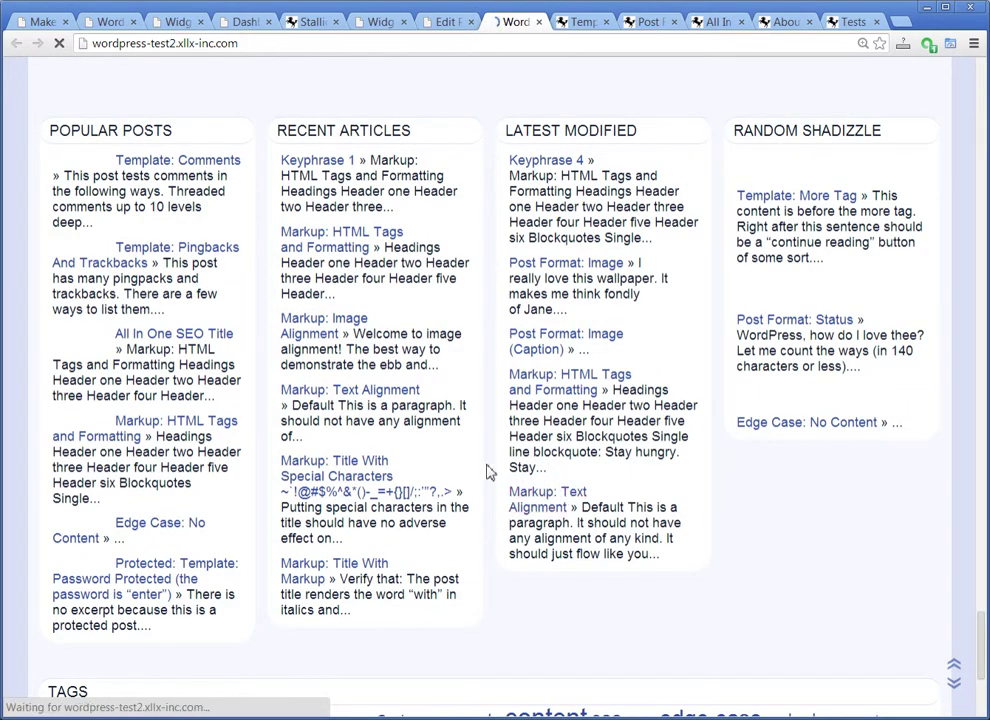
{"action": "scroll", "coordinate": [488, 471], "scroll_direction": "up", "scroll_amount": 2}
{"action": "scroll", "coordinate": [459, 516], "scroll_direction": "down", "scroll_amount": 1}
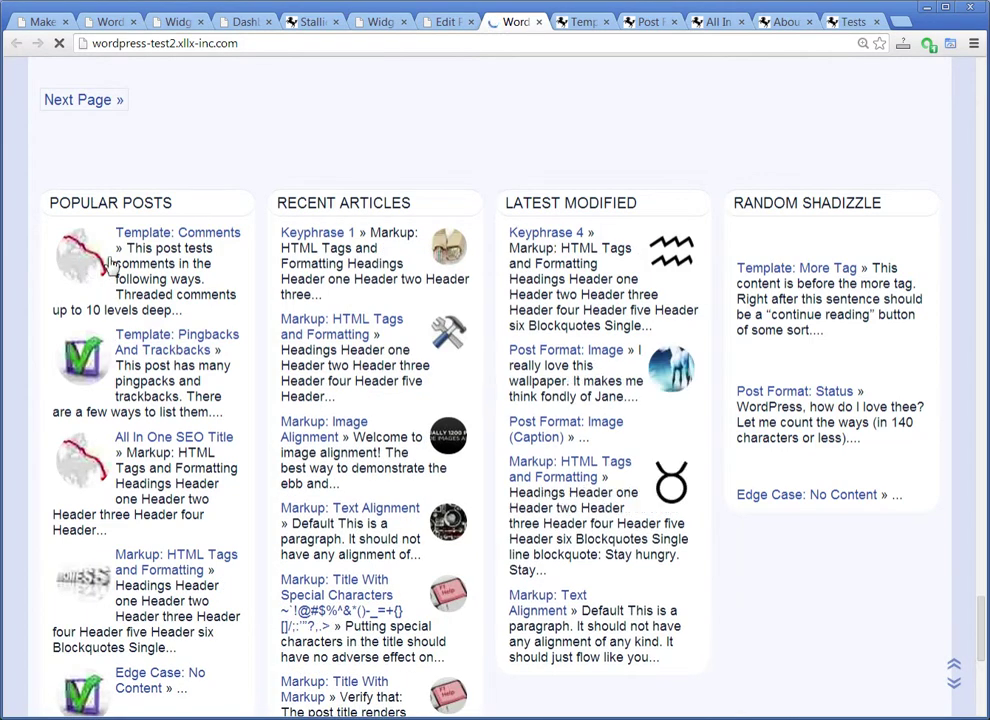
{"action": "scroll", "coordinate": [78, 374], "scroll_direction": "up", "scroll_amount": 3}
{"action": "scroll", "coordinate": [168, 508], "scroll_direction": "down", "scroll_amount": 3}
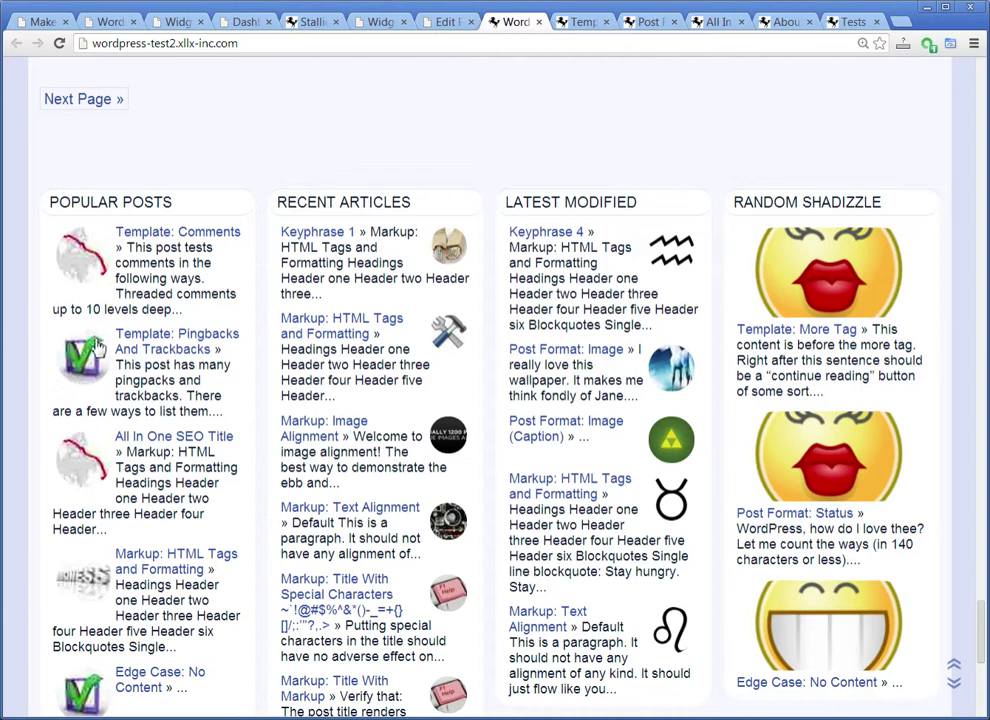
{"action": "scroll", "coordinate": [115, 388], "scroll_direction": "down", "scroll_amount": 2}
{"action": "scroll", "coordinate": [115, 388], "scroll_direction": "up", "scroll_amount": 1}
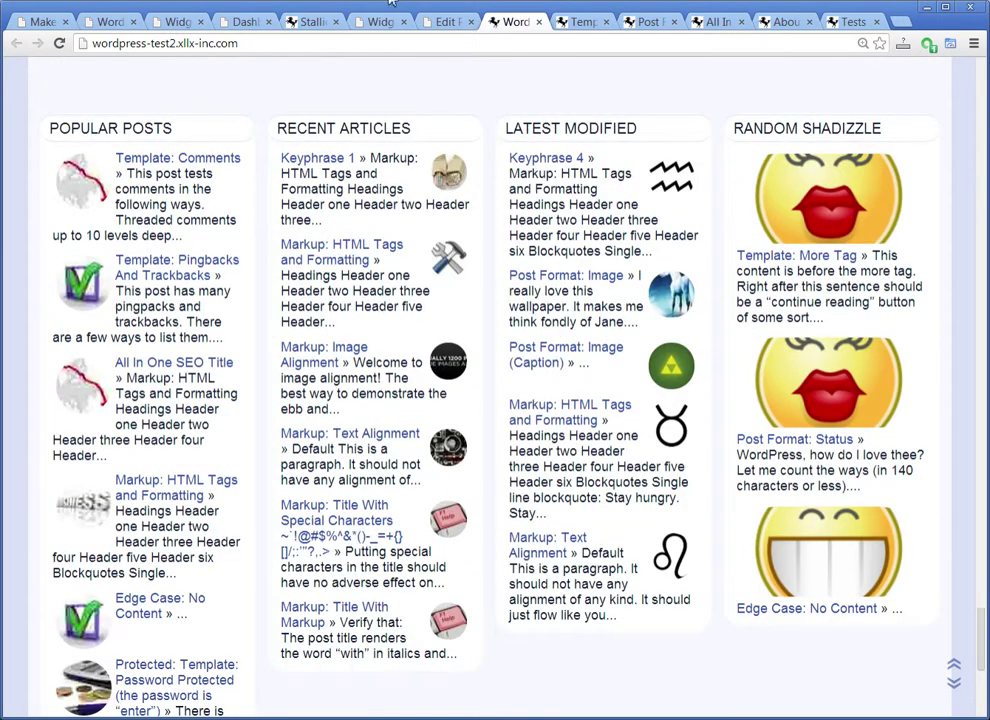
- Return to the widget settings, set the thumbnail image quality to 75 and save the widget
{"action": "left_click", "coordinate": [385, 28]}
{"action": "scroll", "coordinate": [600, 415], "scroll_direction": "up", "scroll_amount": 3}
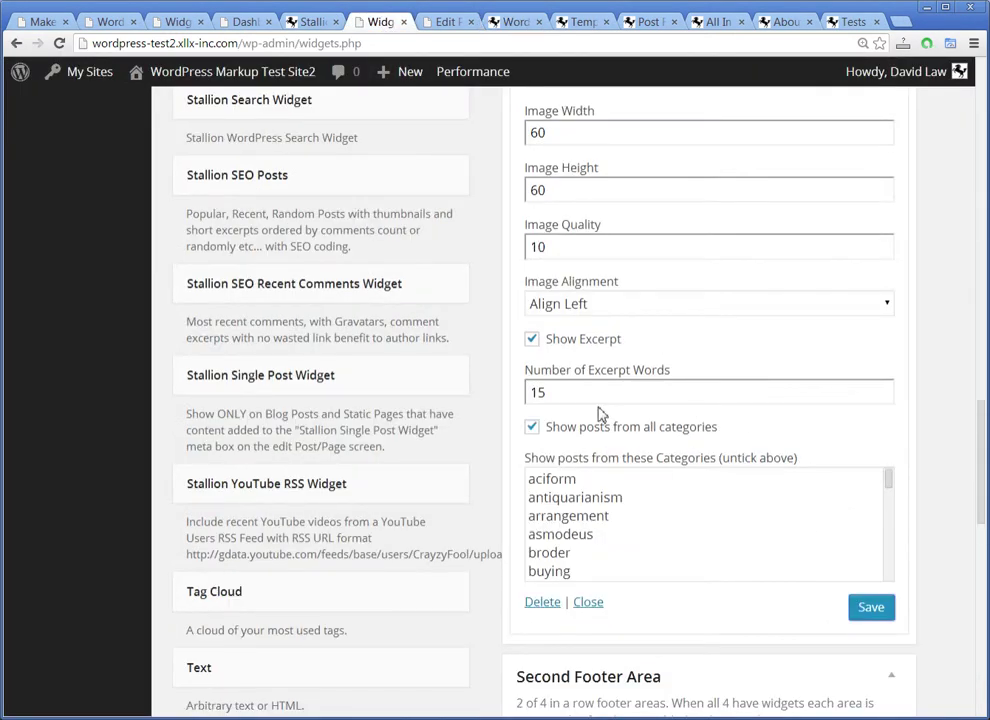
{"action": "scroll", "coordinate": [605, 420], "scroll_direction": "up", "scroll_amount": 1}
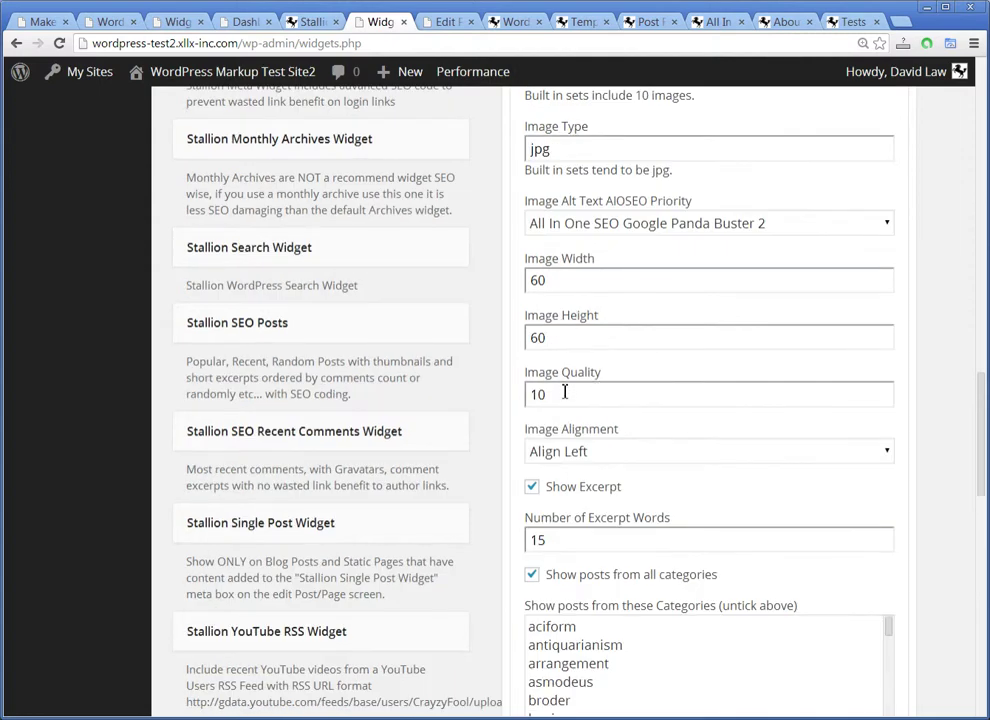
{"action": "left_click_drag", "start_coordinate": [565, 392], "coordinate": [436, 394]}
{"action": "type", "text": "7"}
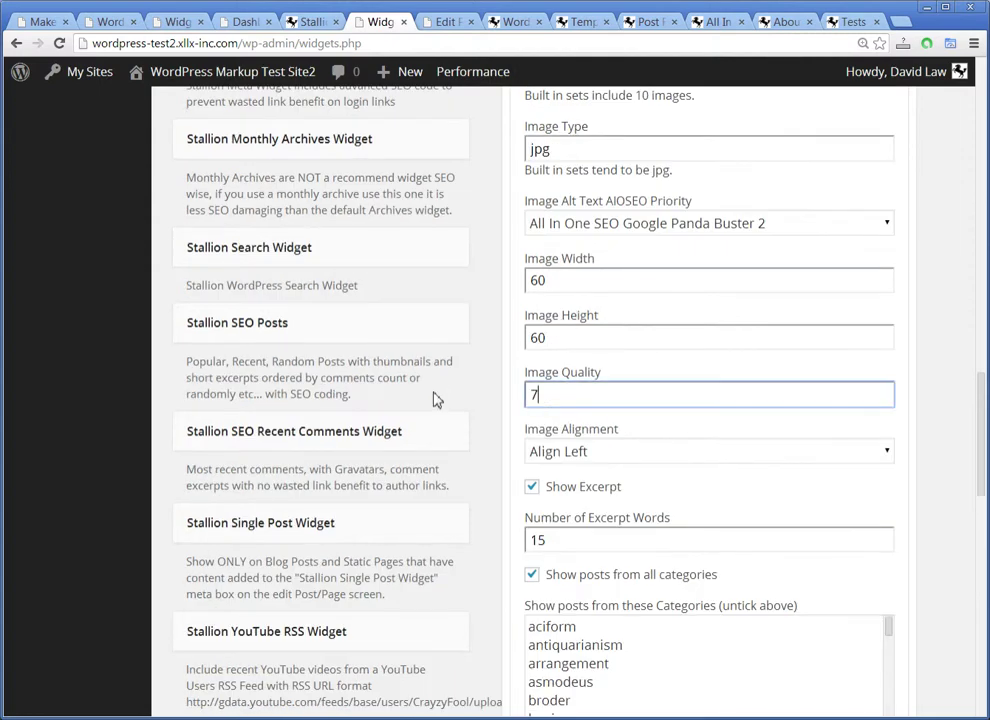
{"action": "type", "text": "5"}
{"action": "scroll", "coordinate": [513, 415], "scroll_direction": "down", "scroll_amount": 2}
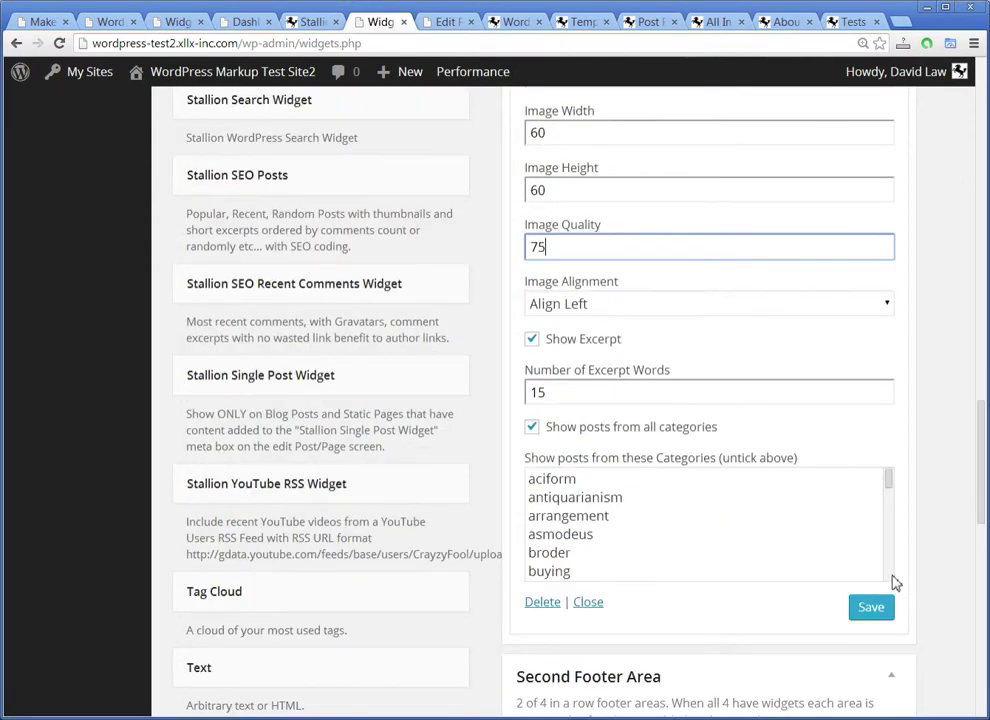
{"action": "left_click", "coordinate": [870, 608]}
- Reload the live site and compare the thumbnails across the four footer post widgets
{"action": "scroll", "coordinate": [955, 592], "scroll_direction": "up", "scroll_amount": 6}
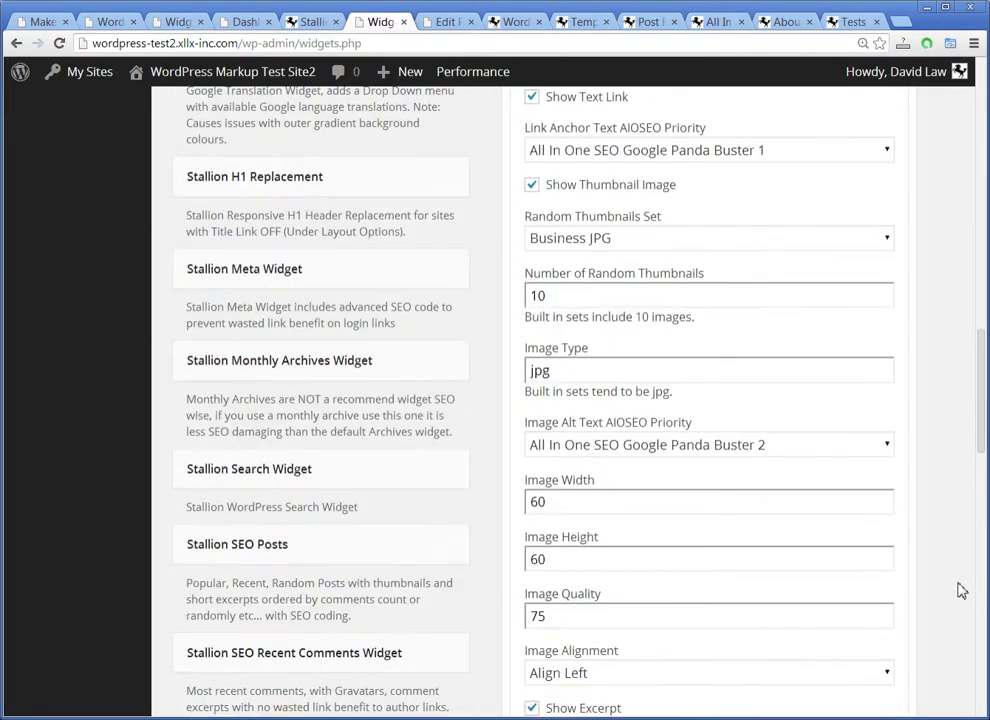
{"action": "scroll", "coordinate": [953, 592], "scroll_direction": "up", "scroll_amount": 1}
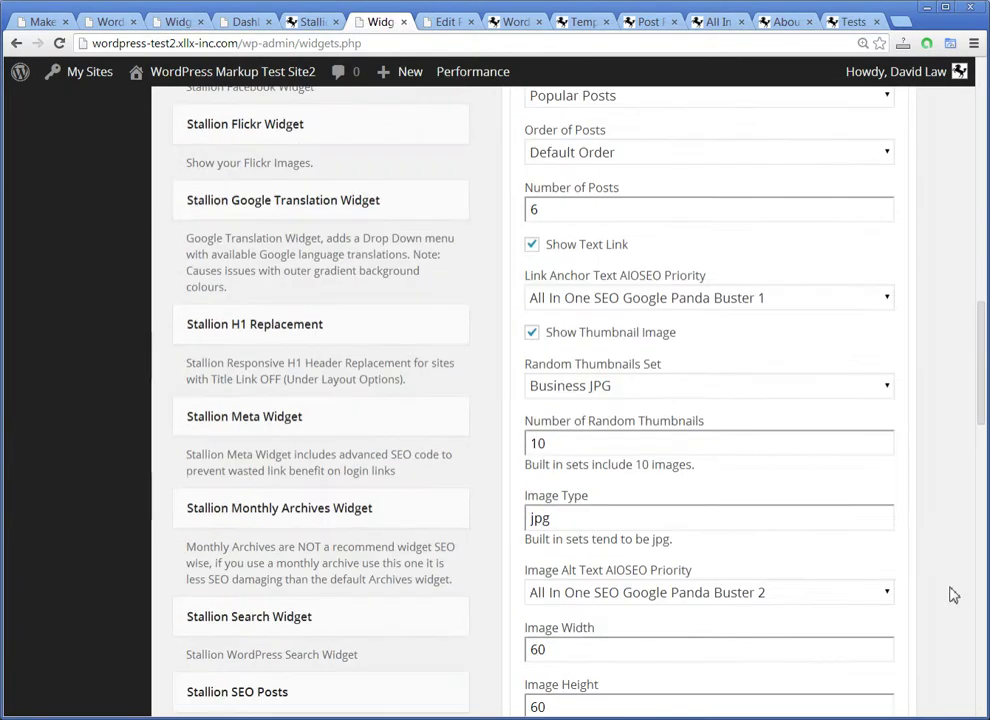
{"action": "left_click", "coordinate": [519, 28]}
{"action": "scroll", "coordinate": [645, 465], "scroll_direction": "up", "scroll_amount": 1}
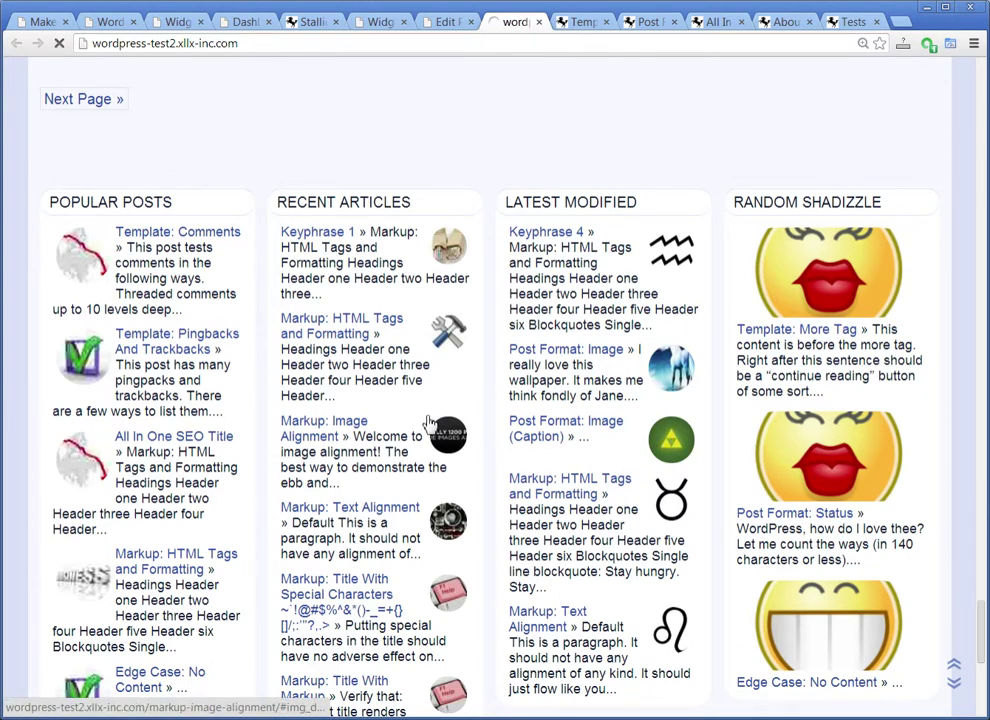
{"action": "left_click", "coordinate": [436, 430]}
{"action": "scroll", "coordinate": [428, 422], "scroll_direction": "down", "scroll_amount": 1}
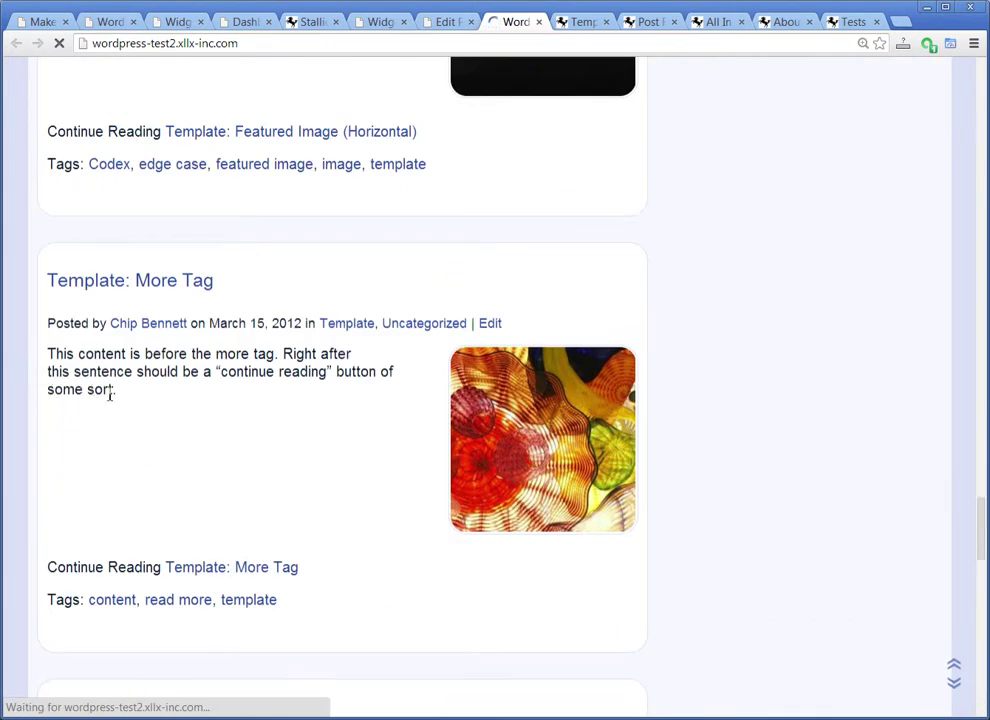
{"action": "scroll", "coordinate": [108, 393], "scroll_direction": "down", "scroll_amount": 10}
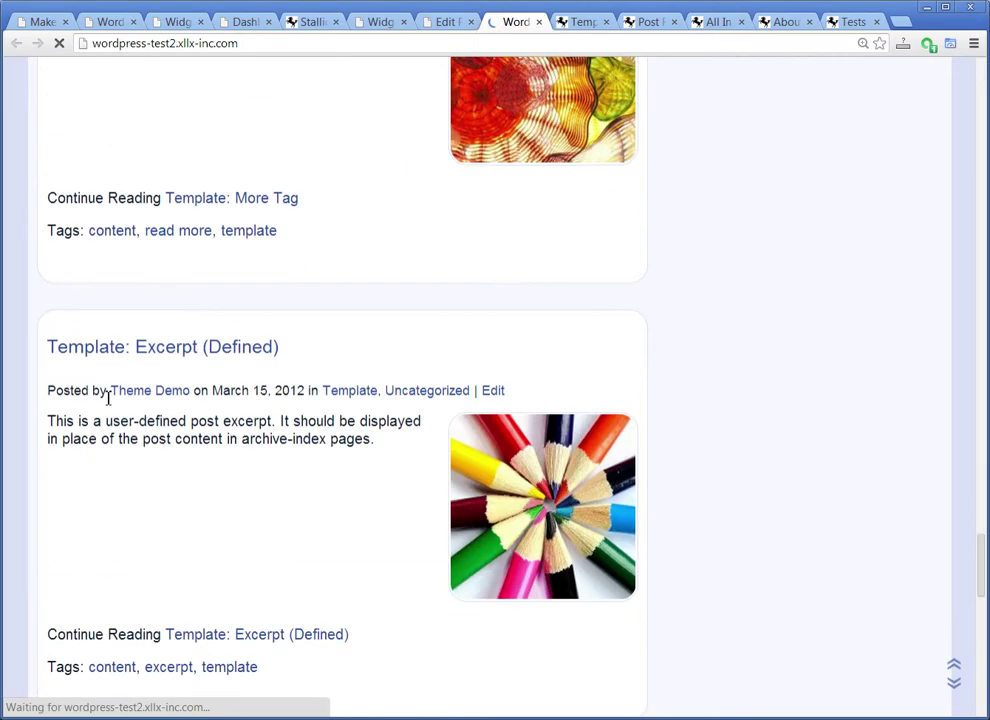
{"action": "scroll", "coordinate": [108, 410], "scroll_direction": "down", "scroll_amount": 3}
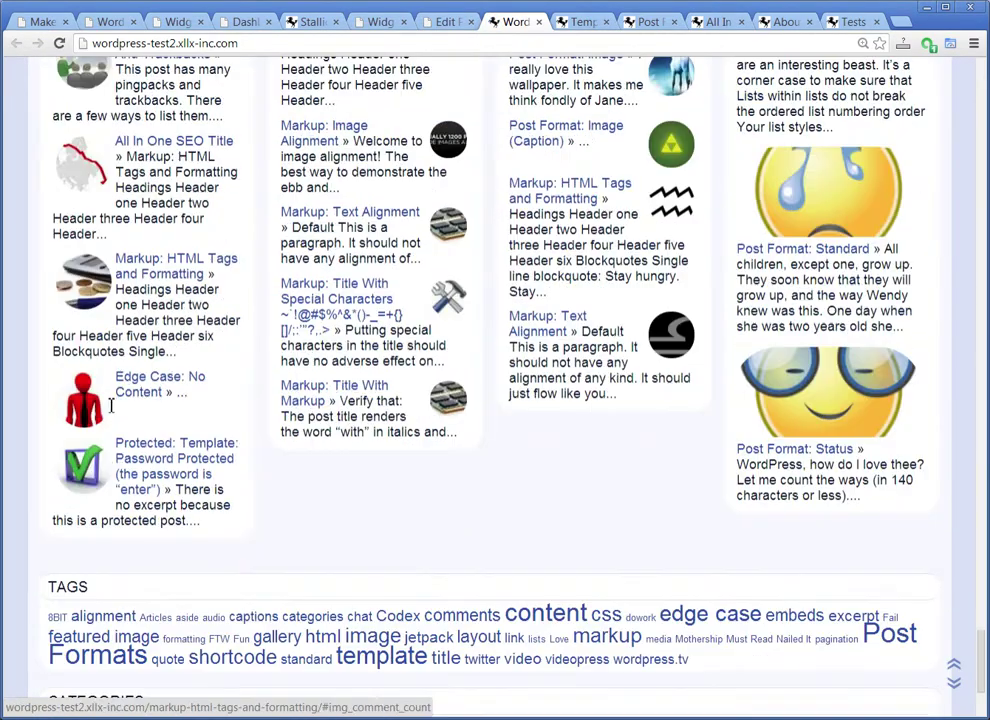
{"action": "scroll", "coordinate": [106, 404], "scroll_direction": "up", "scroll_amount": 3}
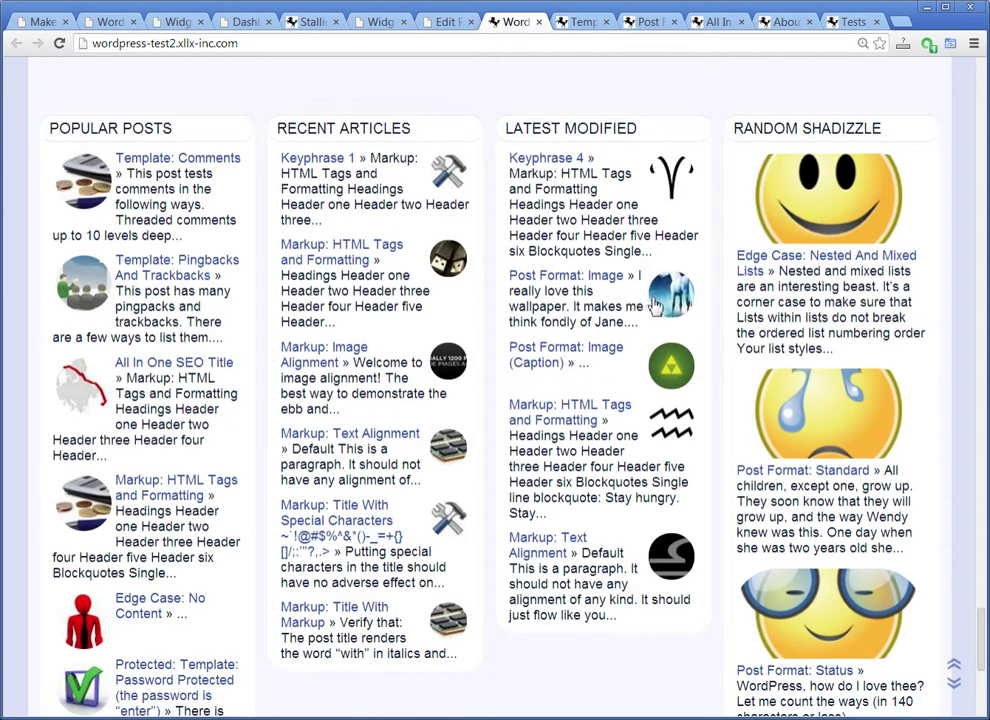
- Open the Post Format: Image post from the Latest Modified footer widget in a new tab and open it for editing
{"action": "right_click", "coordinate": [580, 280]}
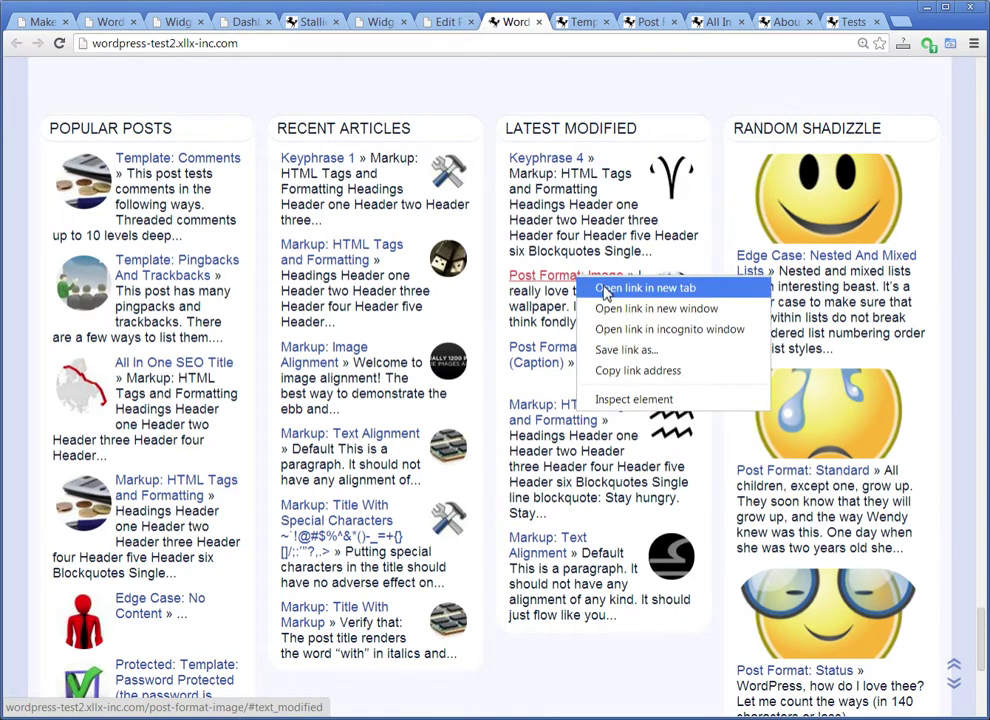
{"action": "left_click", "coordinate": [603, 291]}
{"action": "left_click", "coordinate": [548, 22]}
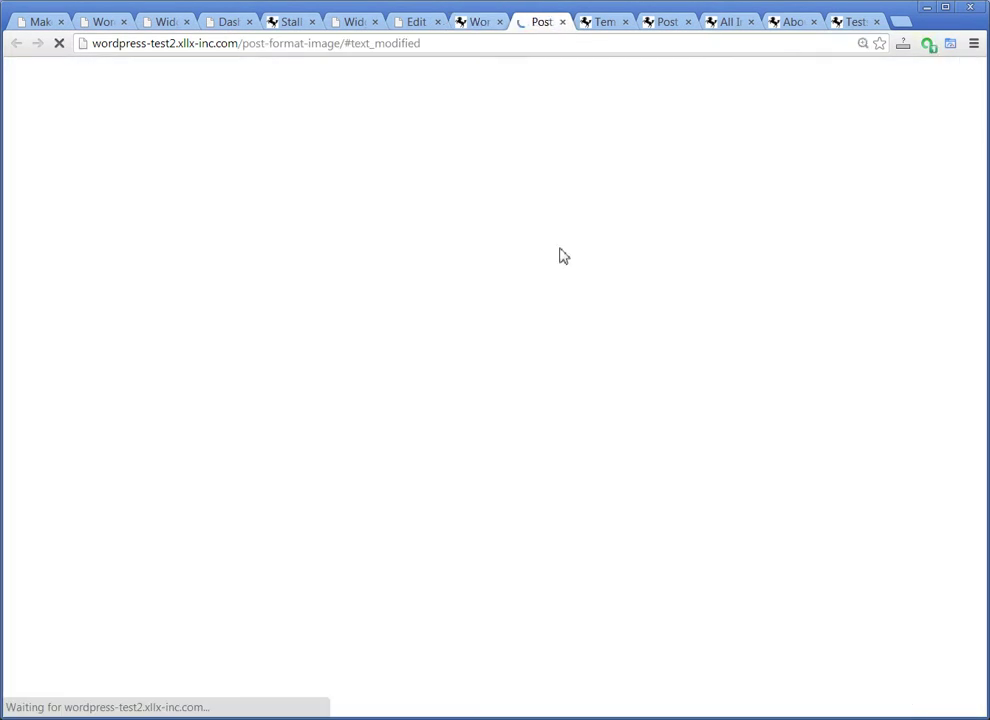
{"action": "scroll", "coordinate": [356, 457], "scroll_direction": "down", "scroll_amount": 2}
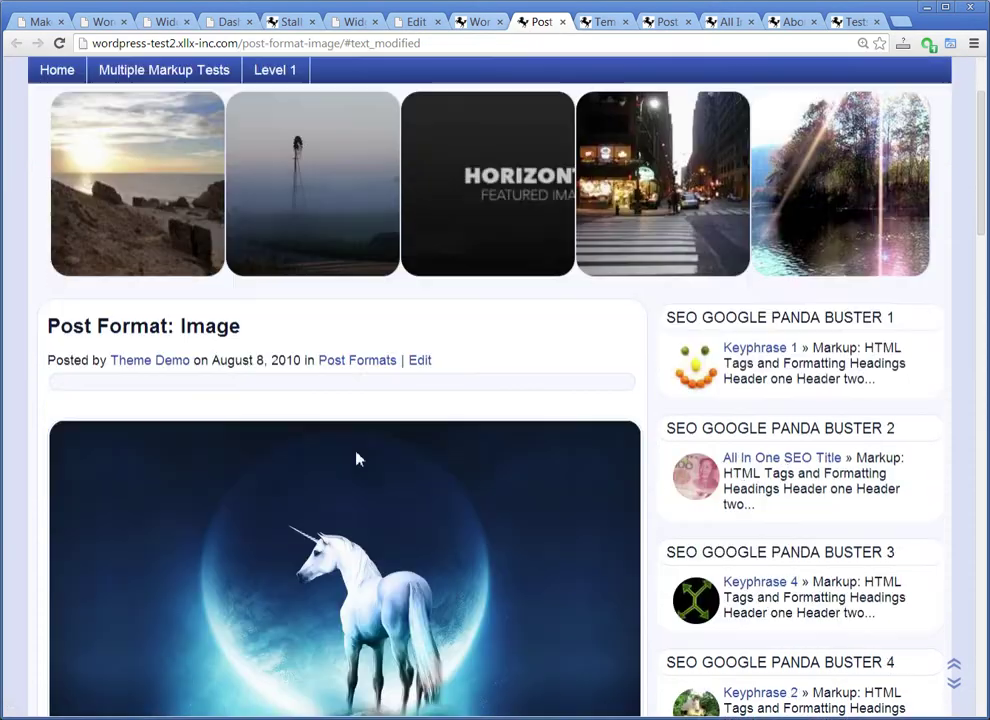
{"action": "left_click", "coordinate": [416, 364]}
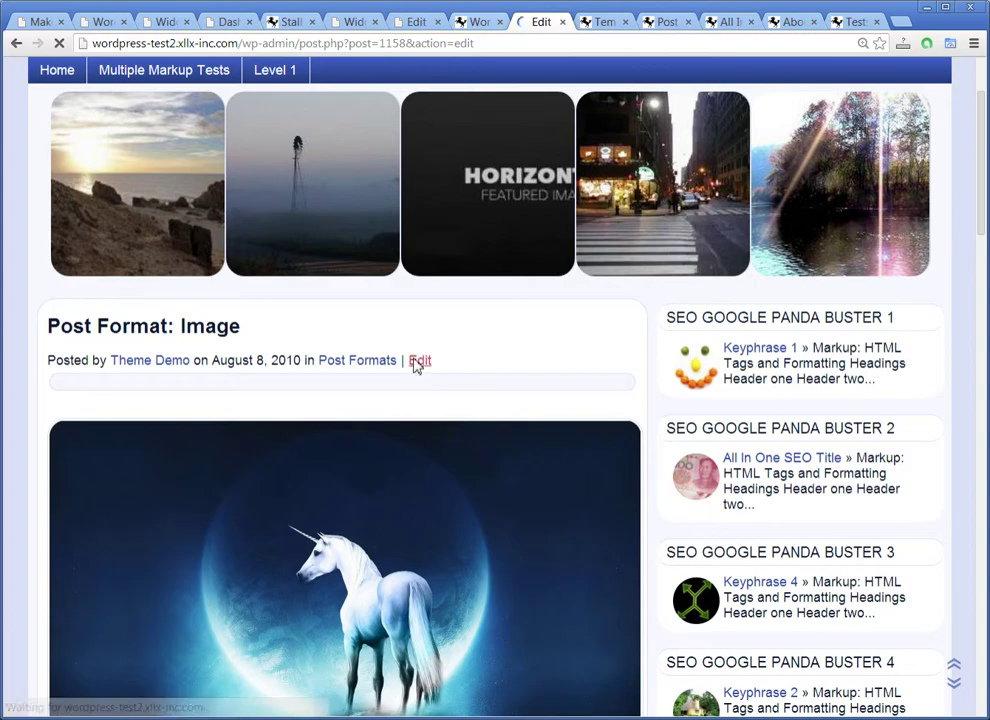
- Find and examine the post's Stallion Featured Thumbnail Options, including its thumbnail image
{"action": "scroll", "coordinate": [692, 442], "scroll_direction": "down", "scroll_amount": 6}
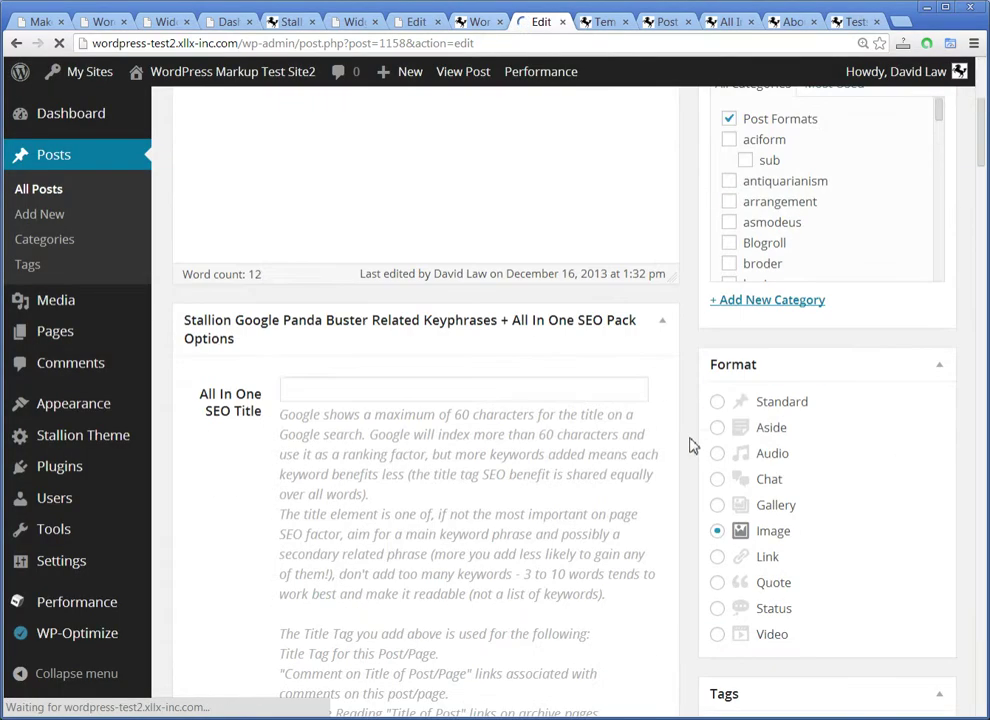
{"action": "scroll", "coordinate": [692, 442], "scroll_direction": "down", "scroll_amount": 15}
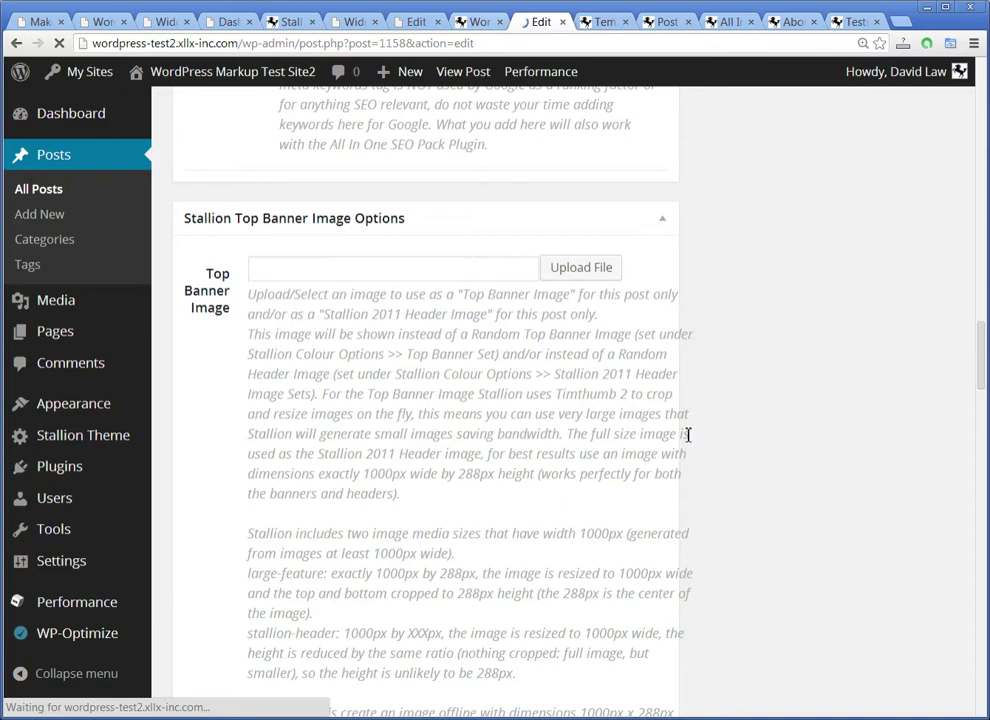
{"action": "scroll", "coordinate": [687, 435], "scroll_direction": "down", "scroll_amount": 7}
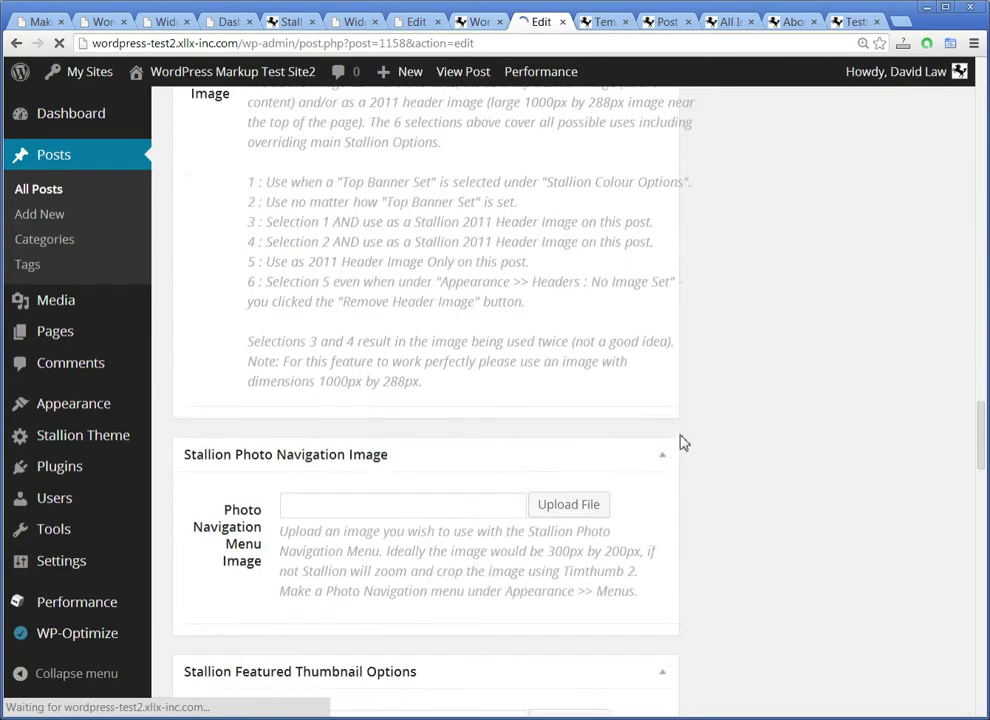
{"action": "scroll", "coordinate": [685, 453], "scroll_direction": "up", "scroll_amount": 10}
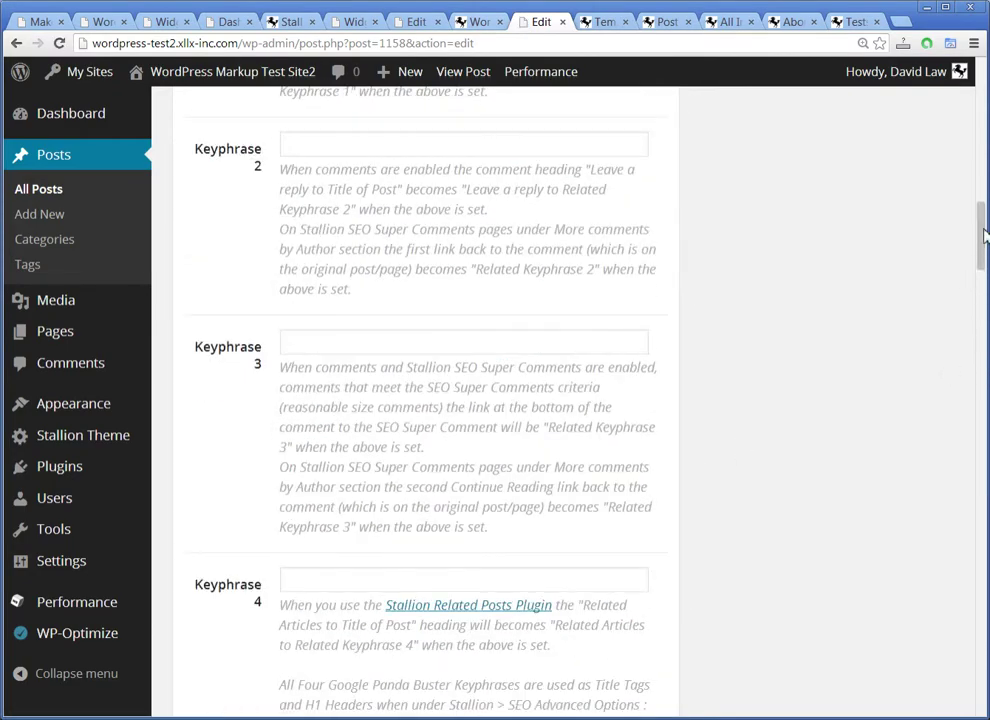
{"action": "left_click_drag", "start_coordinate": [979, 222], "coordinate": [972, 497]}
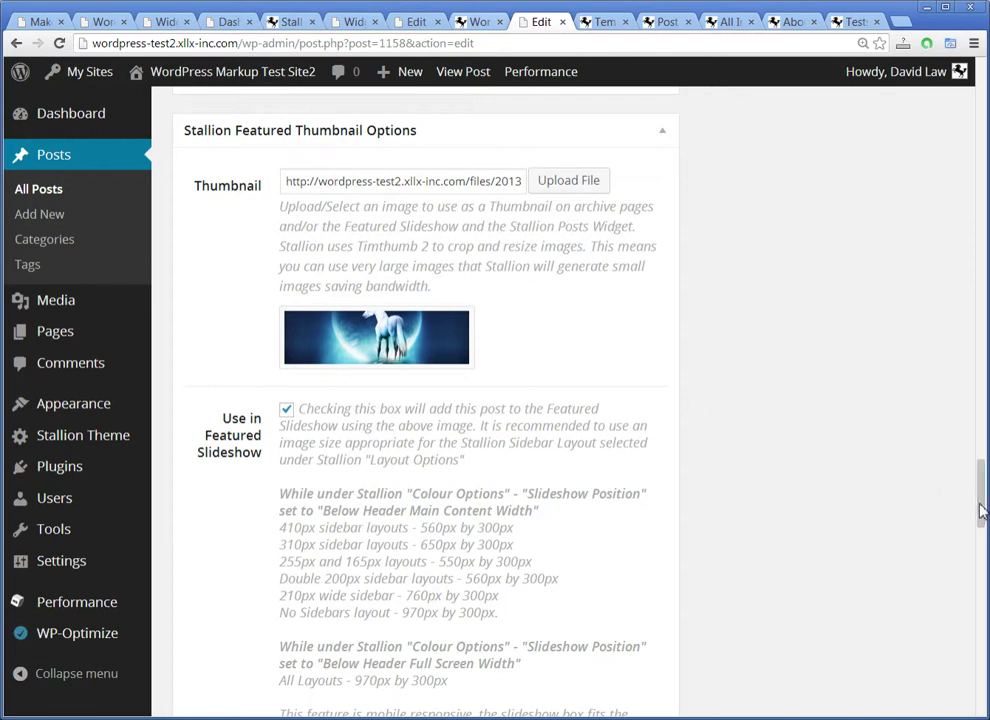
{"action": "scroll", "coordinate": [779, 268], "scroll_direction": "up", "scroll_amount": 1}
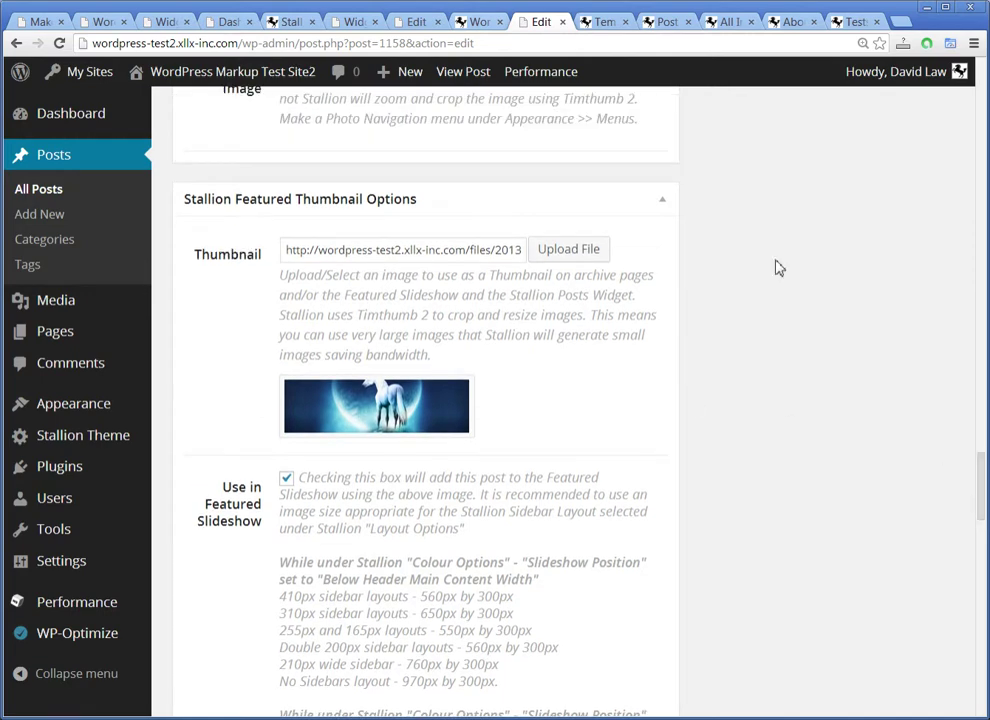
- On the live site, view the Post Format: Image thumbnail in its own tab, and close the thumbnail and post editor tabs
{"action": "left_click", "coordinate": [356, 22]}
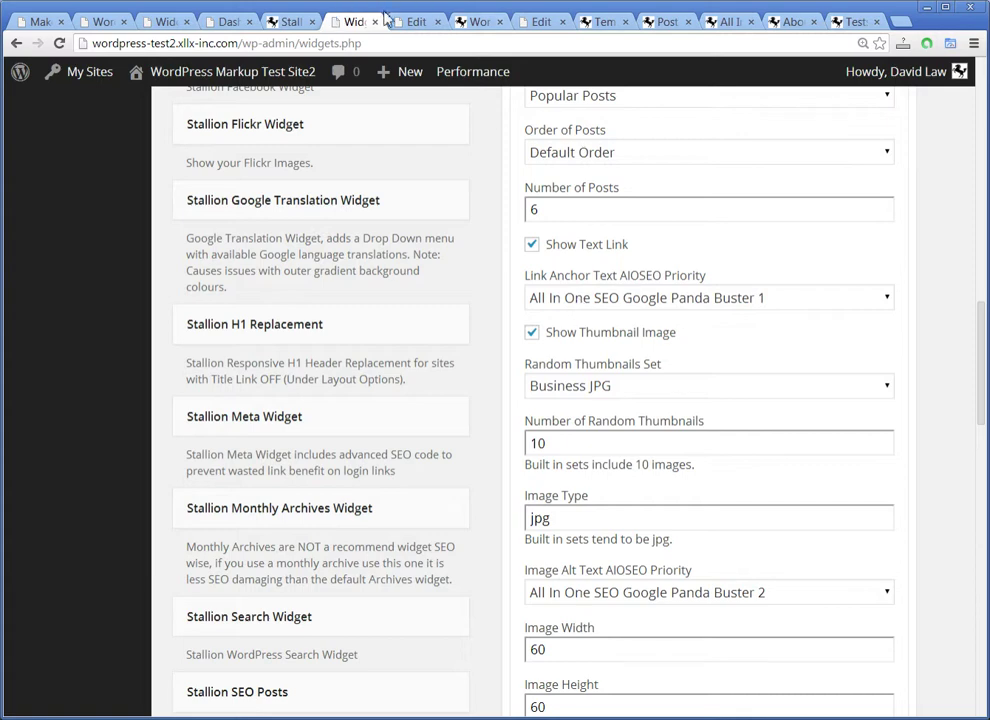
{"action": "left_click", "coordinate": [476, 21]}
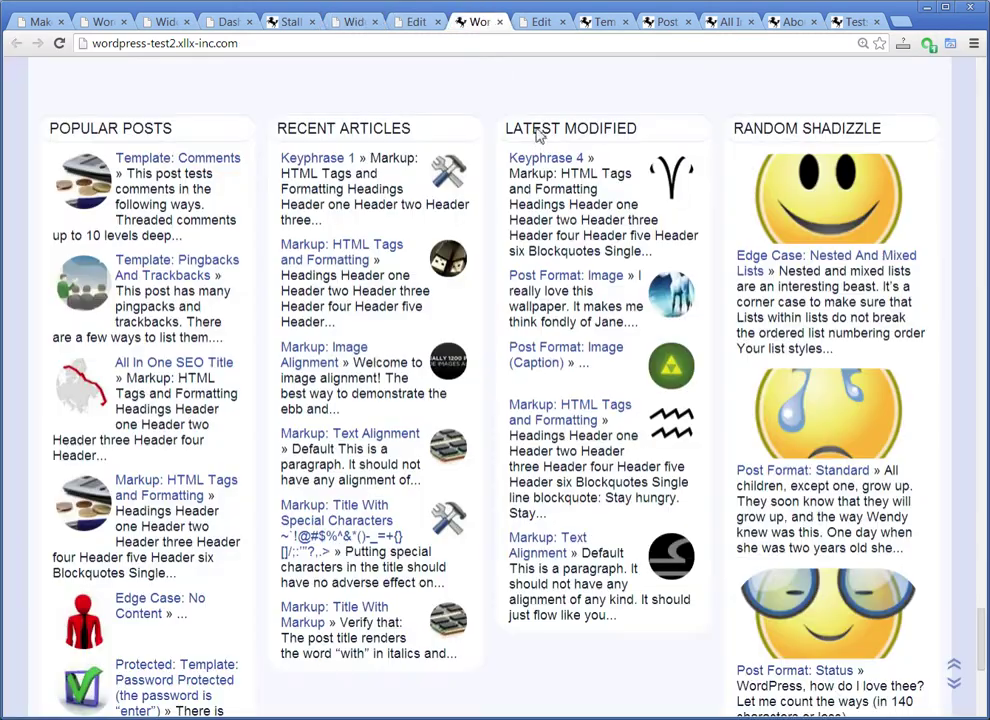
{"action": "right_click", "coordinate": [679, 295]}
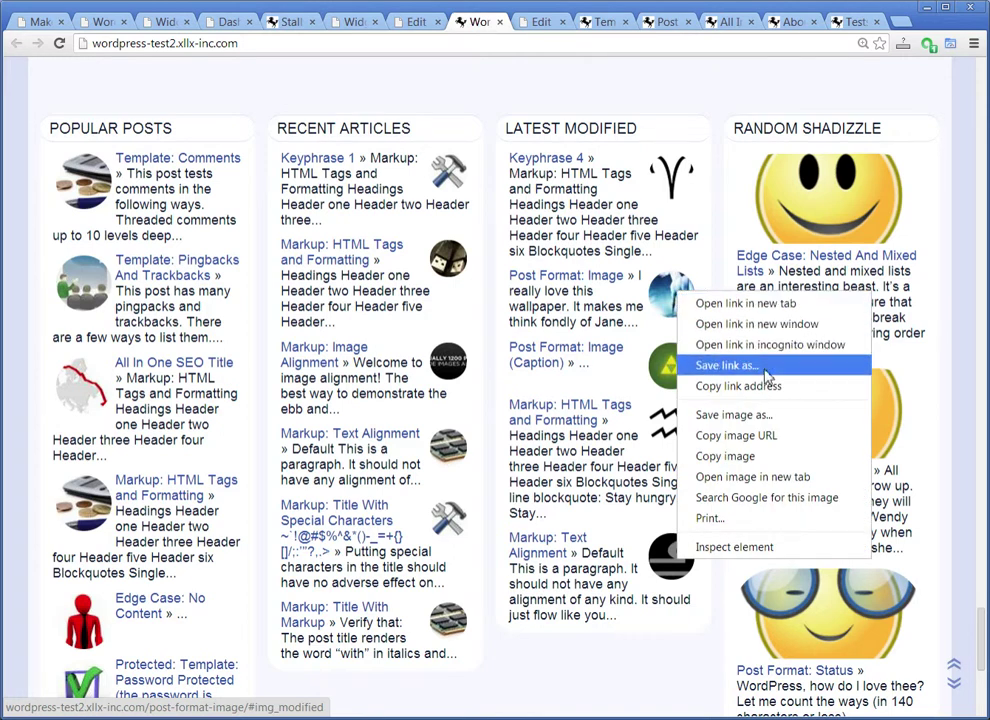
{"action": "left_click", "coordinate": [773, 477]}
{"action": "left_click", "coordinate": [506, 22]}
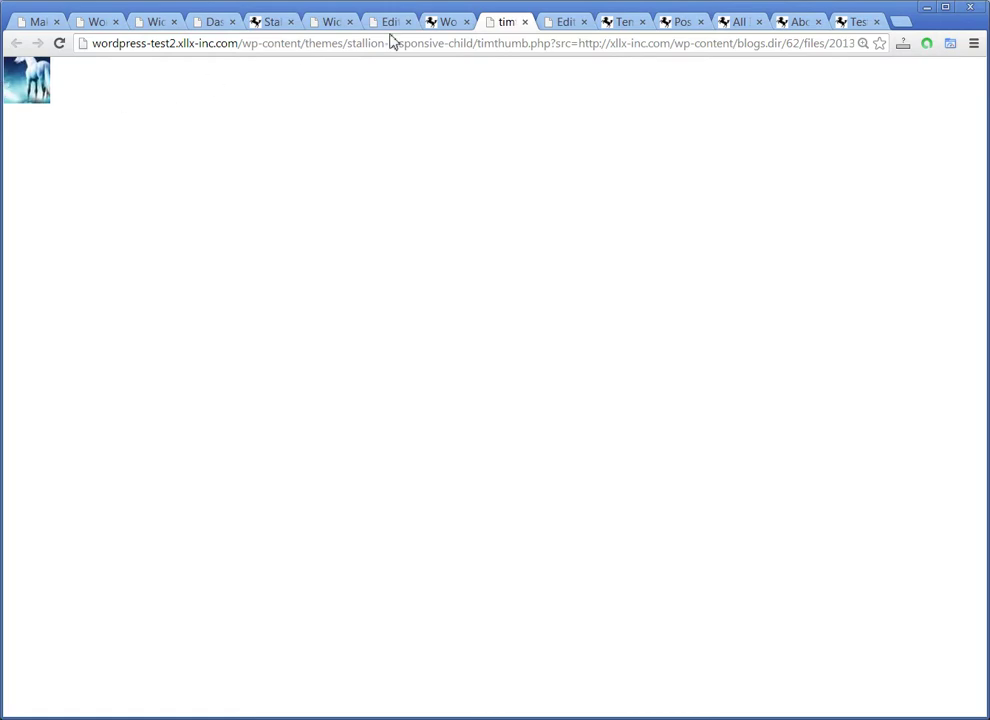
{"action": "left_click", "coordinate": [524, 21]}
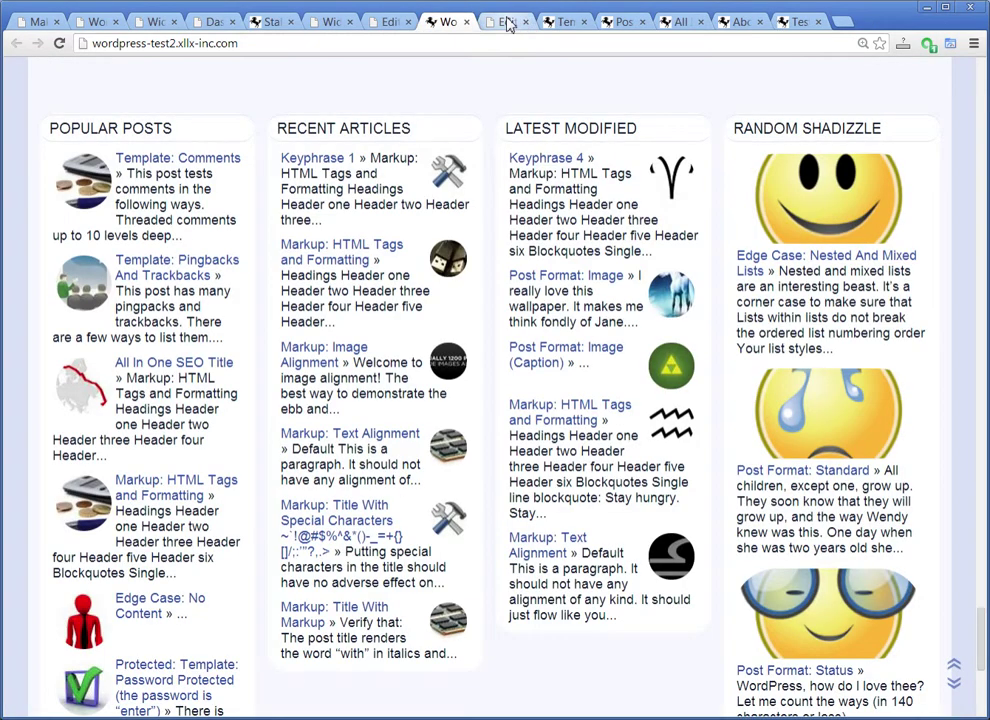
{"action": "left_click", "coordinate": [506, 22]}
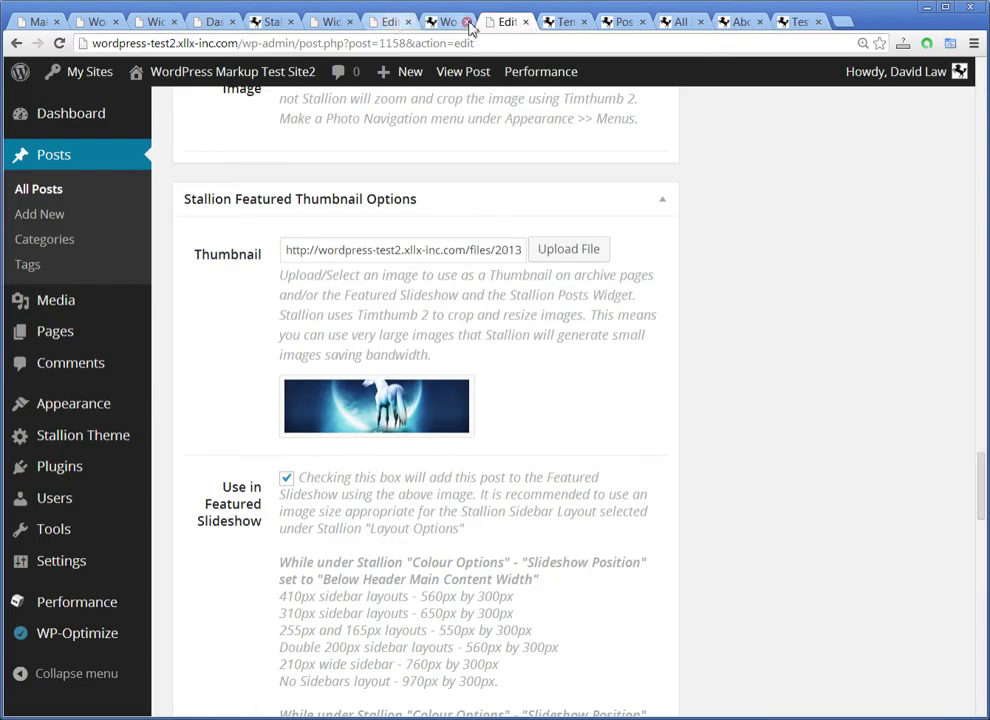
{"action": "left_click", "coordinate": [525, 21]}
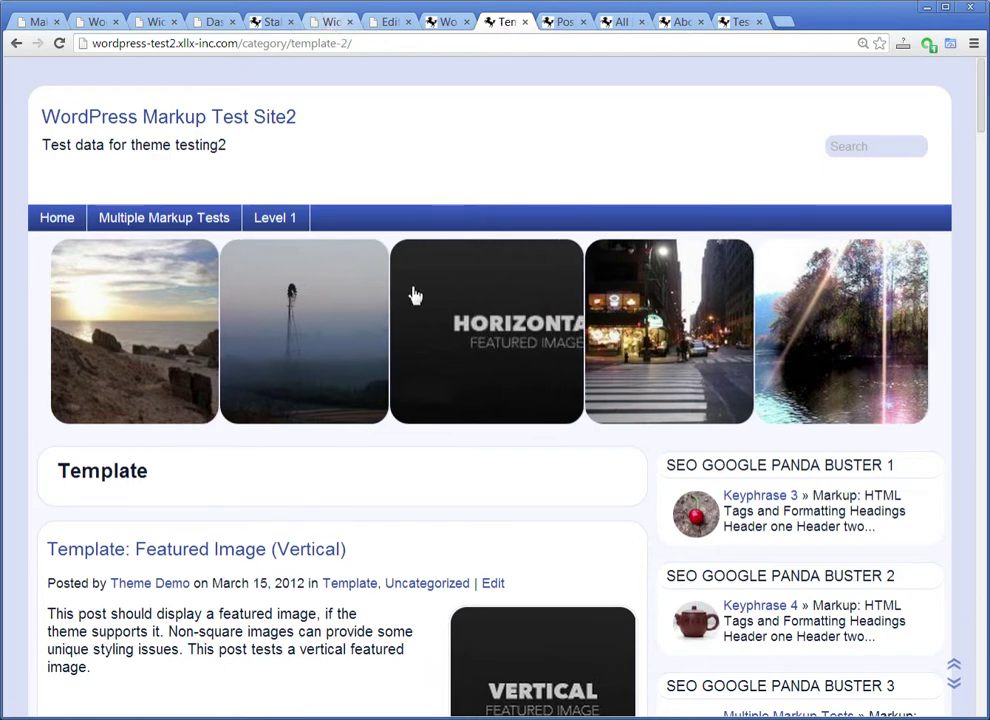
- Return to the widget settings and review the Type of Posts choices for the Popular Posts widget
{"action": "left_click", "coordinate": [376, 24]}
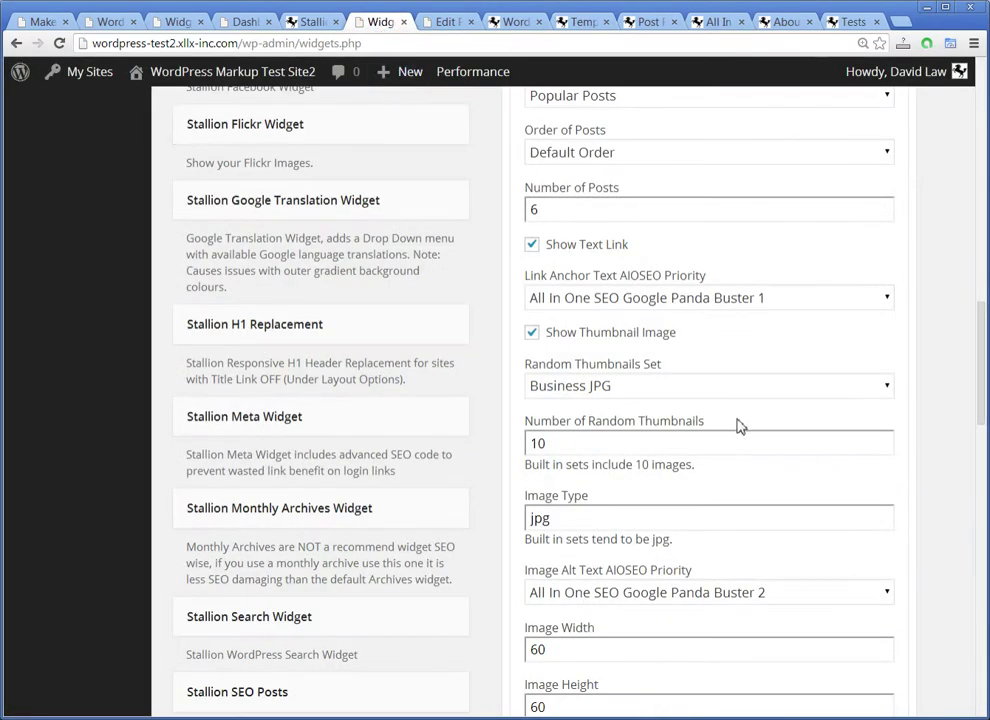
{"action": "scroll", "coordinate": [738, 424], "scroll_direction": "up", "scroll_amount": 2}
{"action": "scroll", "coordinate": [735, 424], "scroll_direction": "up", "scroll_amount": 1}
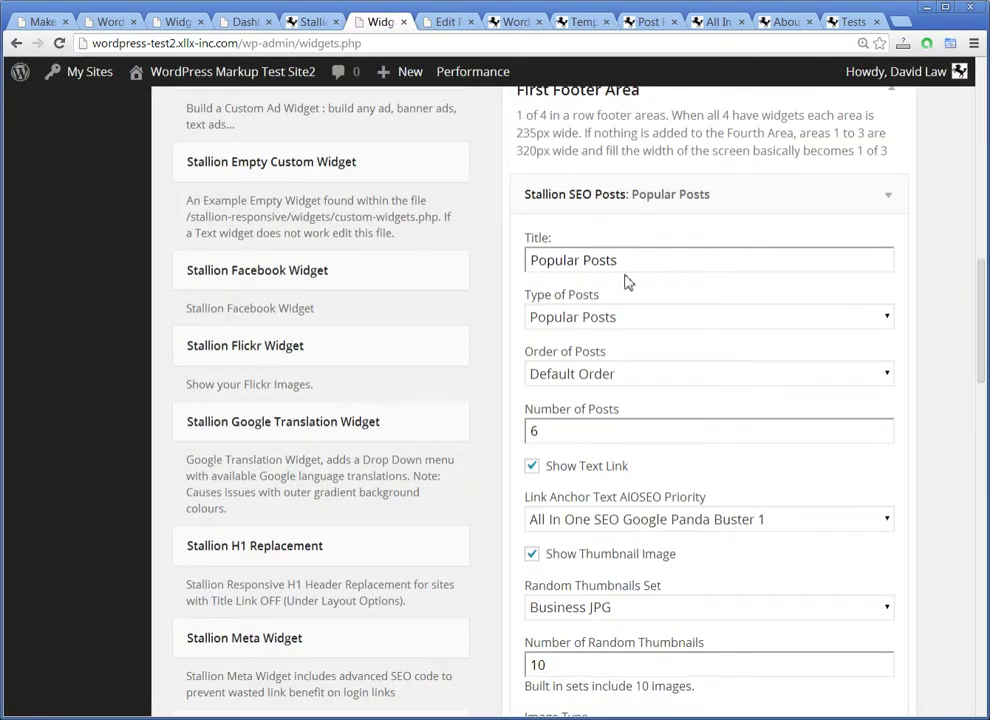
{"action": "left_click", "coordinate": [606, 318]}
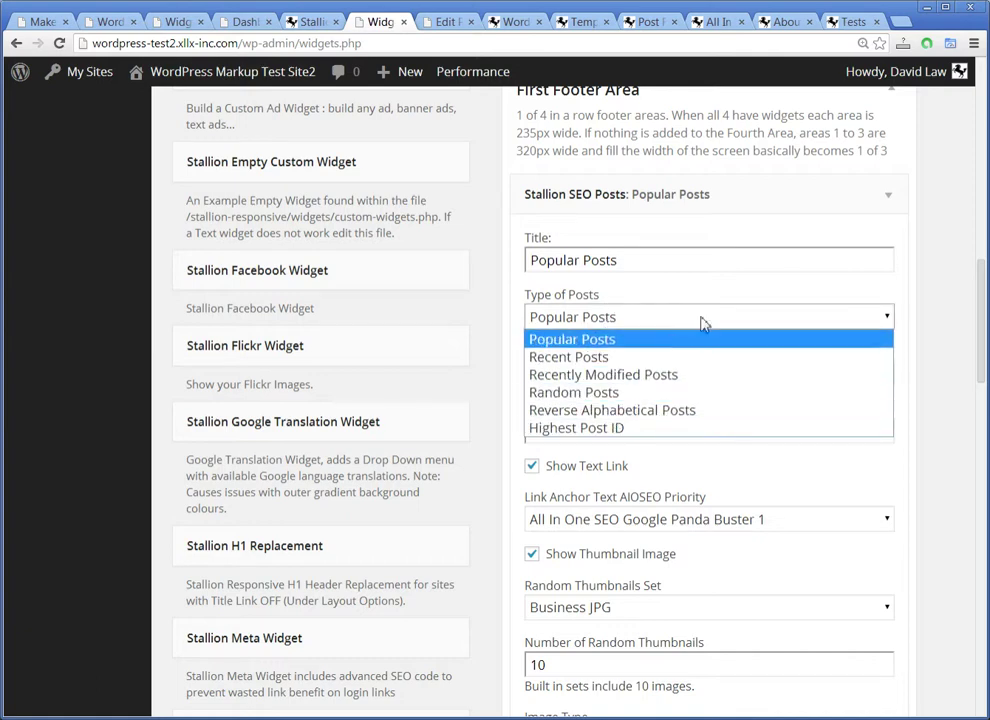
{"action": "left_click", "coordinate": [884, 317]}
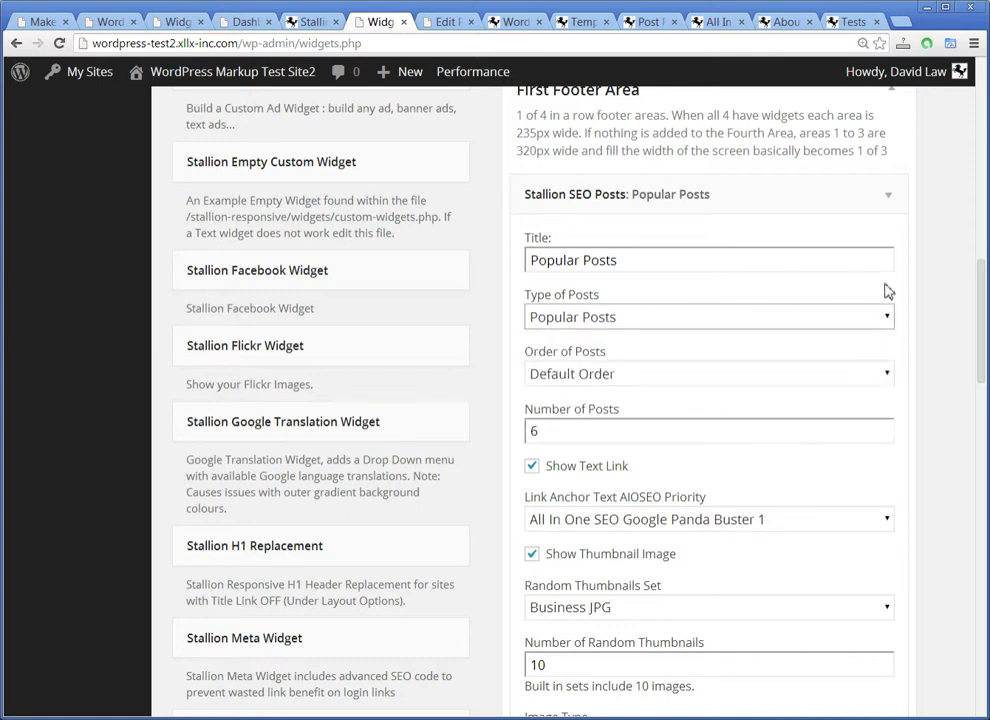
- Collapse the Popular Posts widget and expand the Recent Articles widget in the Second Footer Area
{"action": "left_click", "coordinate": [889, 196]}
{"action": "scroll", "coordinate": [898, 252], "scroll_direction": "down", "scroll_amount": 1}
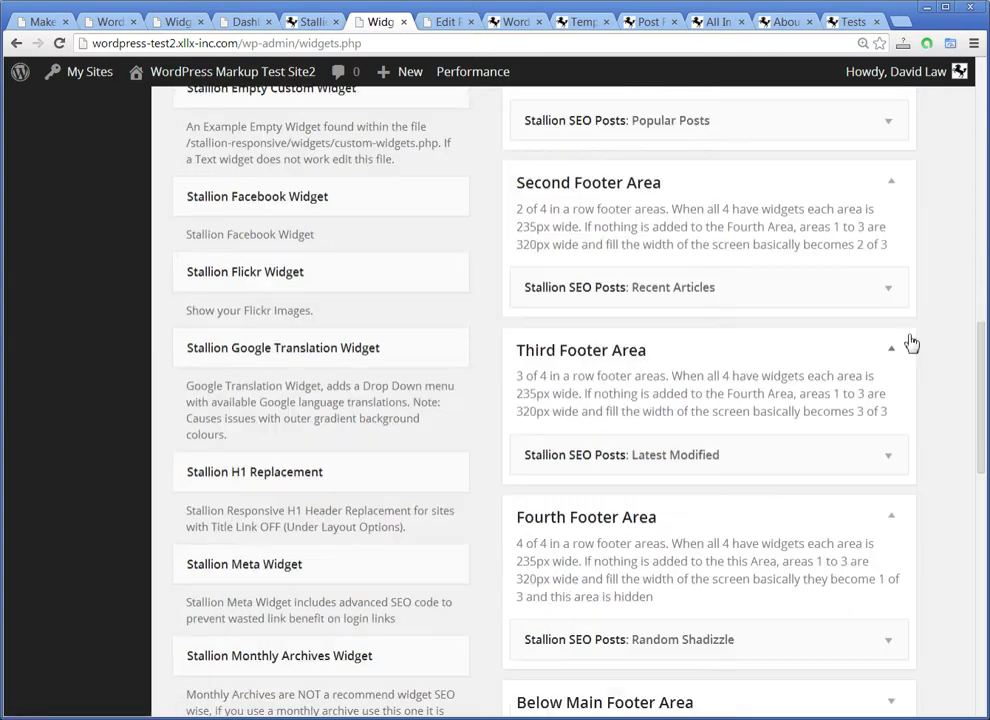
{"action": "left_click", "coordinate": [884, 289]}
{"action": "scroll", "coordinate": [903, 375], "scroll_direction": "down", "scroll_amount": 2}
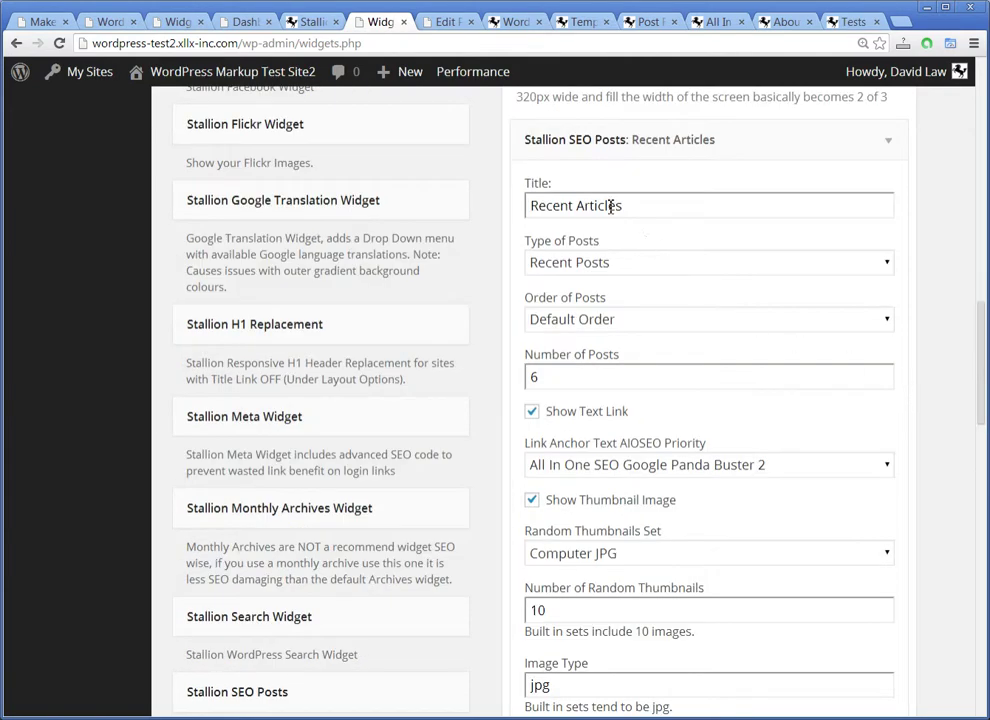
- Review the Recent Articles widget's title and its link anchor text priority choices
{"action": "left_click_drag", "start_coordinate": [669, 206], "coordinate": [477, 206]}
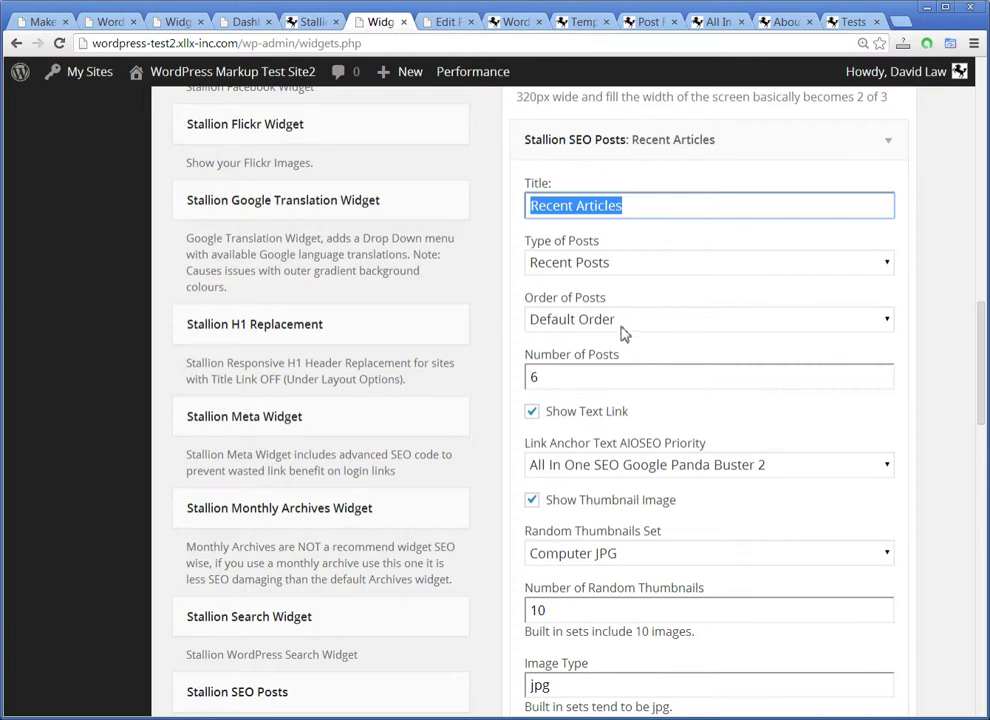
{"action": "scroll", "coordinate": [621, 333], "scroll_direction": "down", "scroll_amount": 1}
{"action": "scroll", "coordinate": [572, 302], "scroll_direction": "down", "scroll_amount": 2}
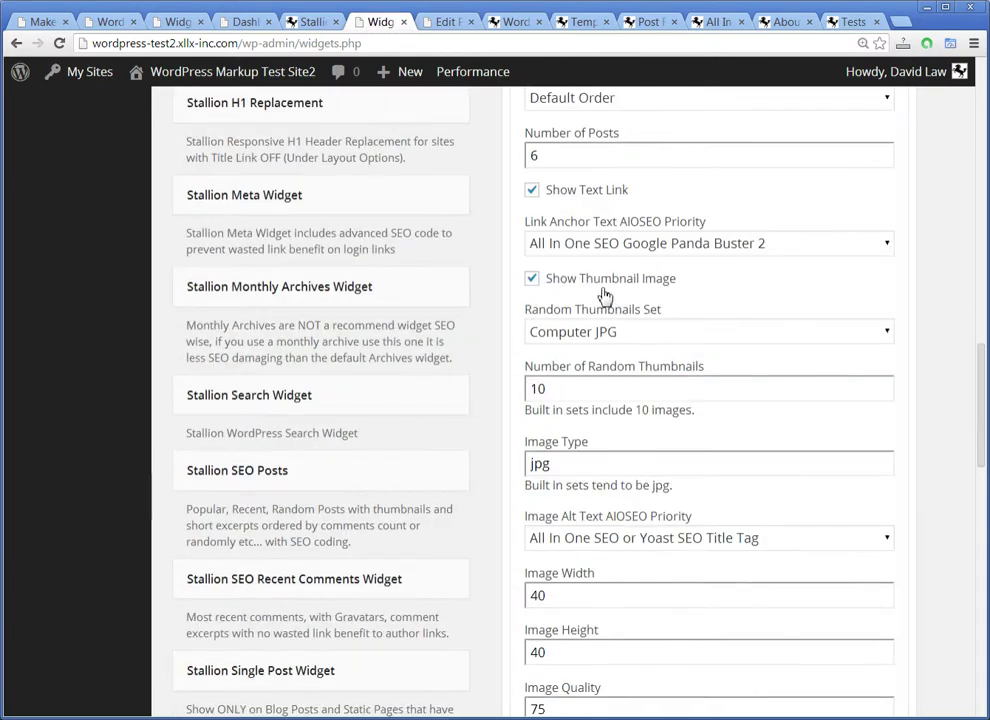
{"action": "left_click", "coordinate": [721, 246]}
{"action": "left_click", "coordinate": [742, 250]}
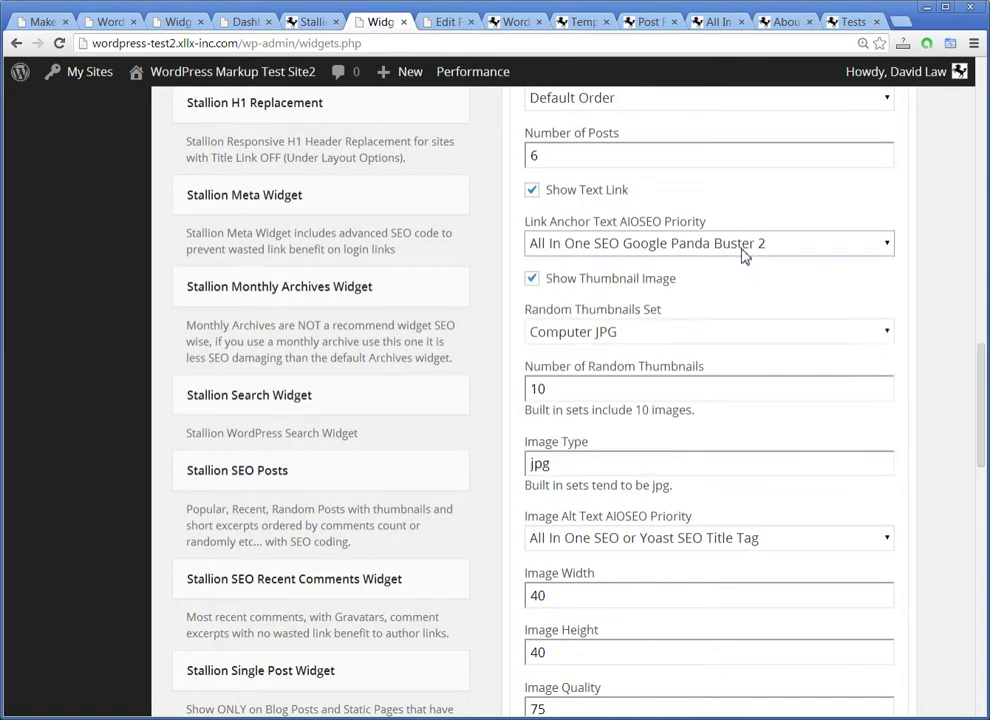
- Set the Recent Articles widget's random thumbnails set to Art JPG
{"action": "scroll", "coordinate": [775, 378], "scroll_direction": "down", "scroll_amount": 1}
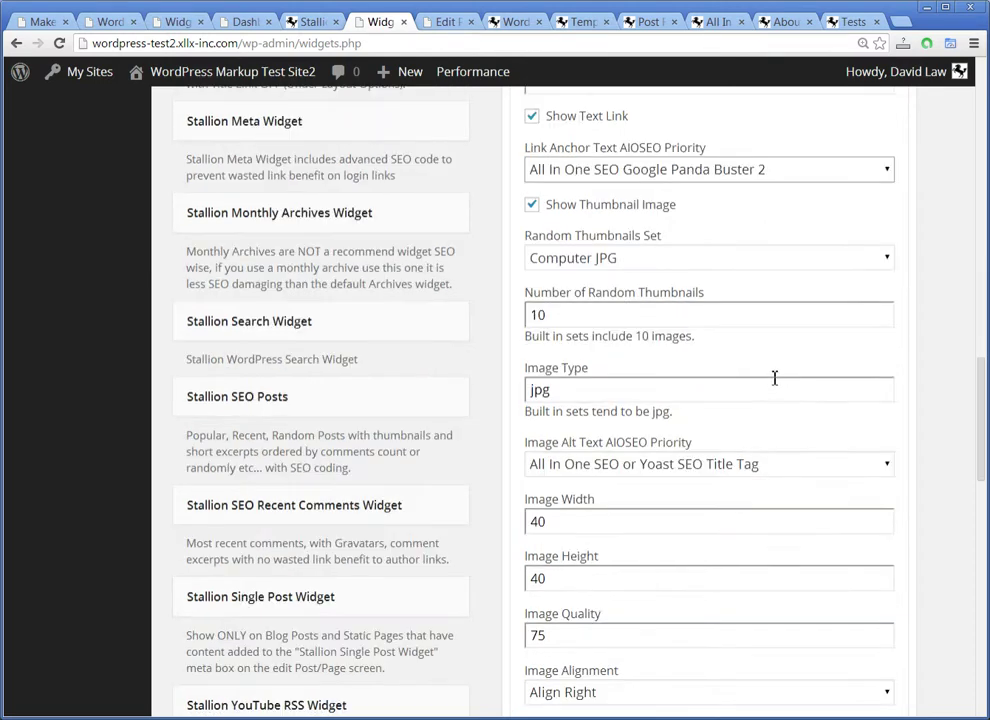
{"action": "left_click", "coordinate": [621, 258]}
{"action": "left_click", "coordinate": [627, 335]}
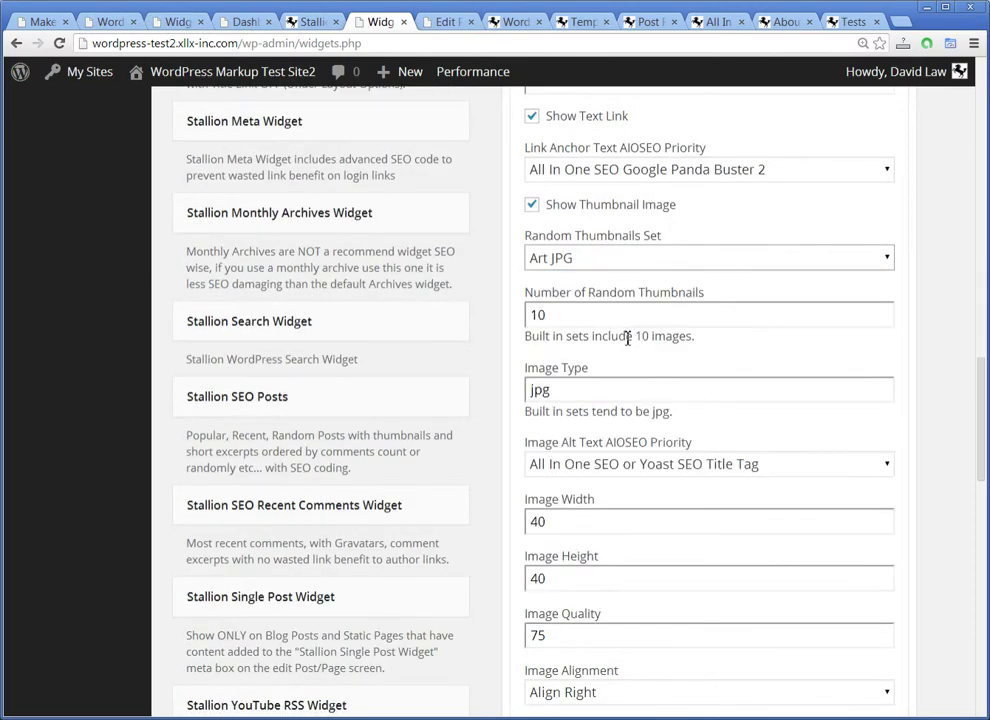
{"action": "scroll", "coordinate": [657, 378], "scroll_direction": "down", "scroll_amount": 1}
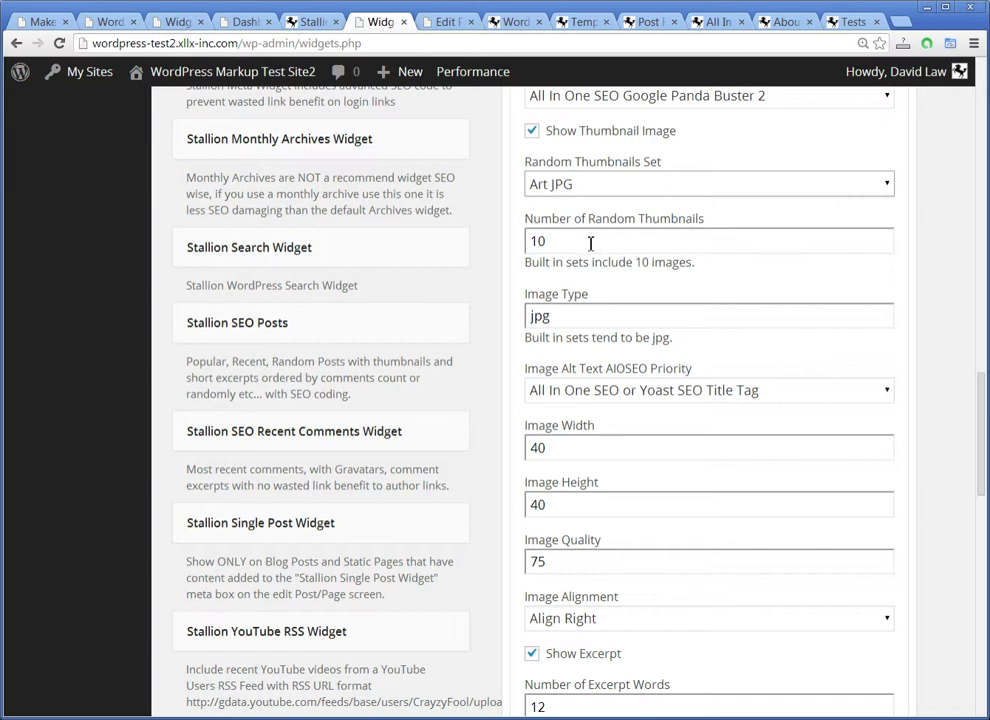
{"action": "left_click", "coordinate": [577, 243]}
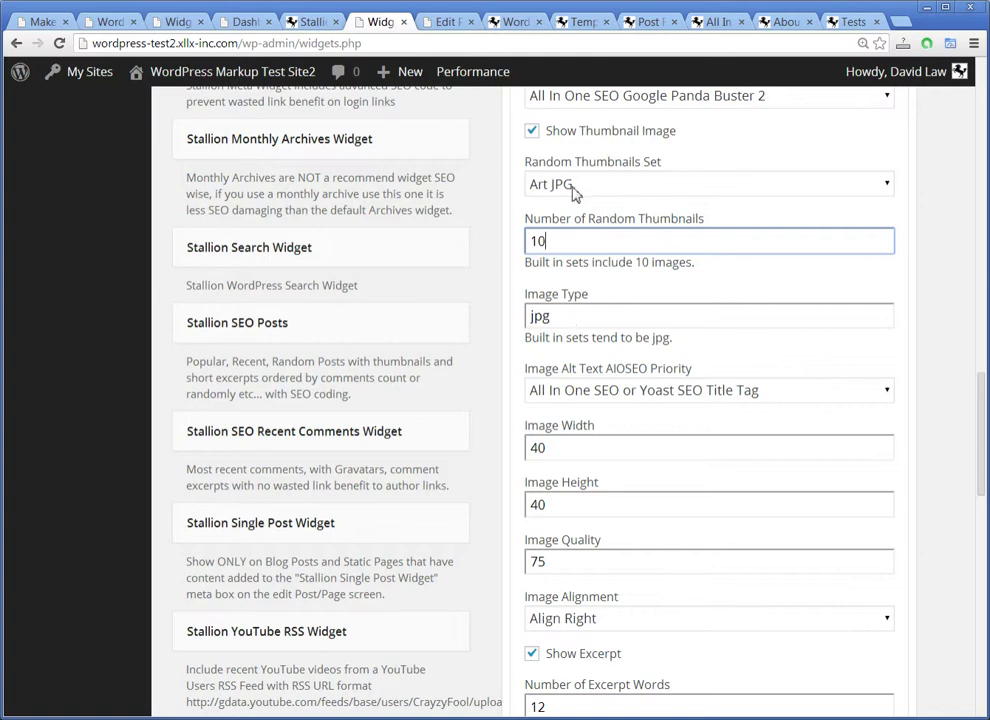
- Set the Recent Articles widget's image alt text priority to All In One SEO Google Panda Buster 4
{"action": "scroll", "coordinate": [630, 320], "scroll_direction": "down", "scroll_amount": 3}
{"action": "left_click", "coordinate": [634, 244]}
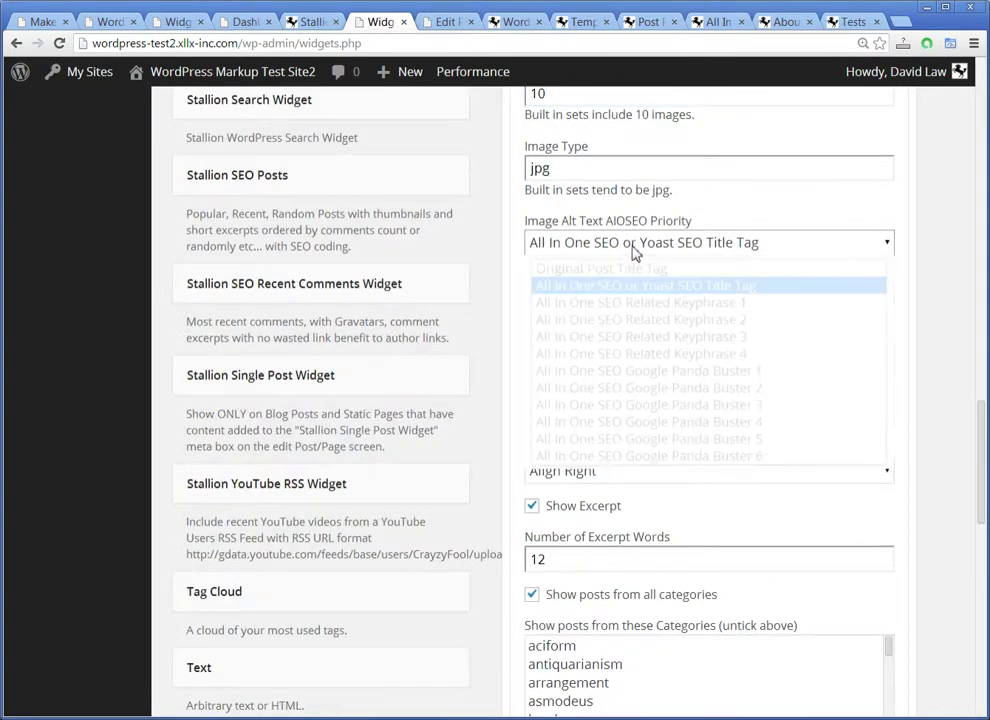
{"action": "left_click", "coordinate": [655, 422]}
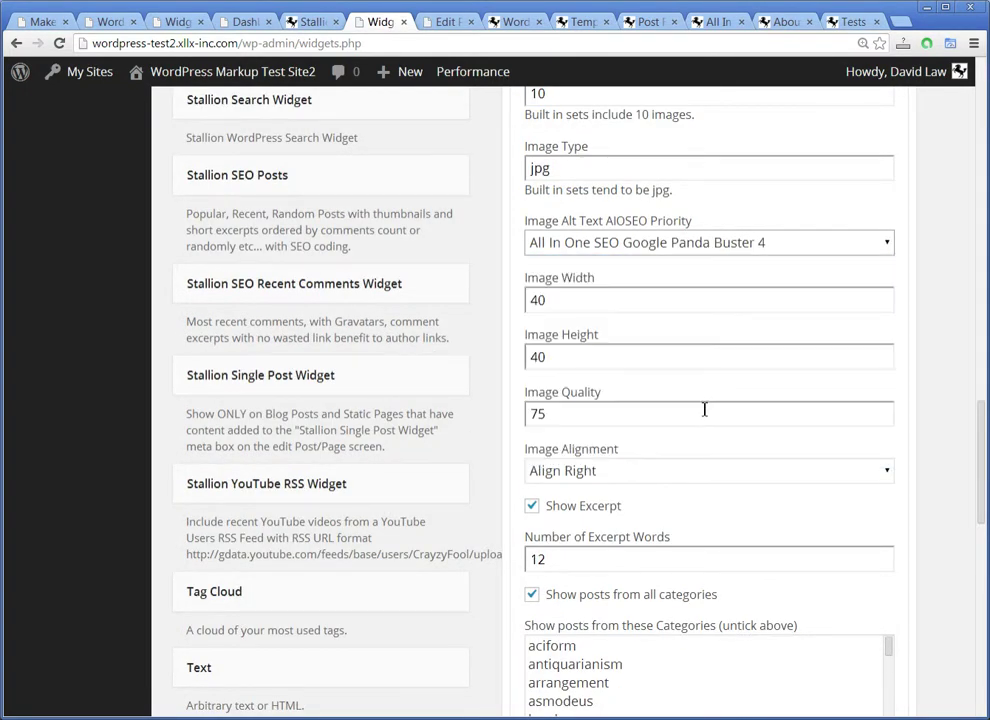
- Set the Recent Articles widget's image width and image height to 100 each
{"action": "scroll", "coordinate": [660, 350], "scroll_direction": "down", "scroll_amount": 1}
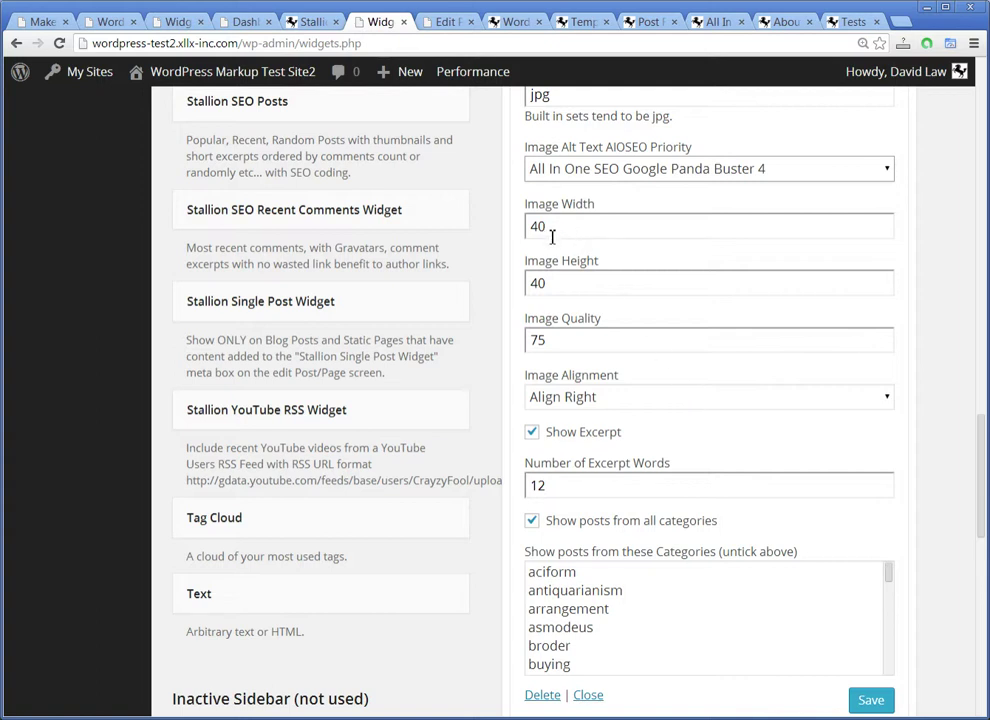
{"action": "left_click_drag", "start_coordinate": [548, 226], "coordinate": [519, 226]}
{"action": "type", "text": "1"}
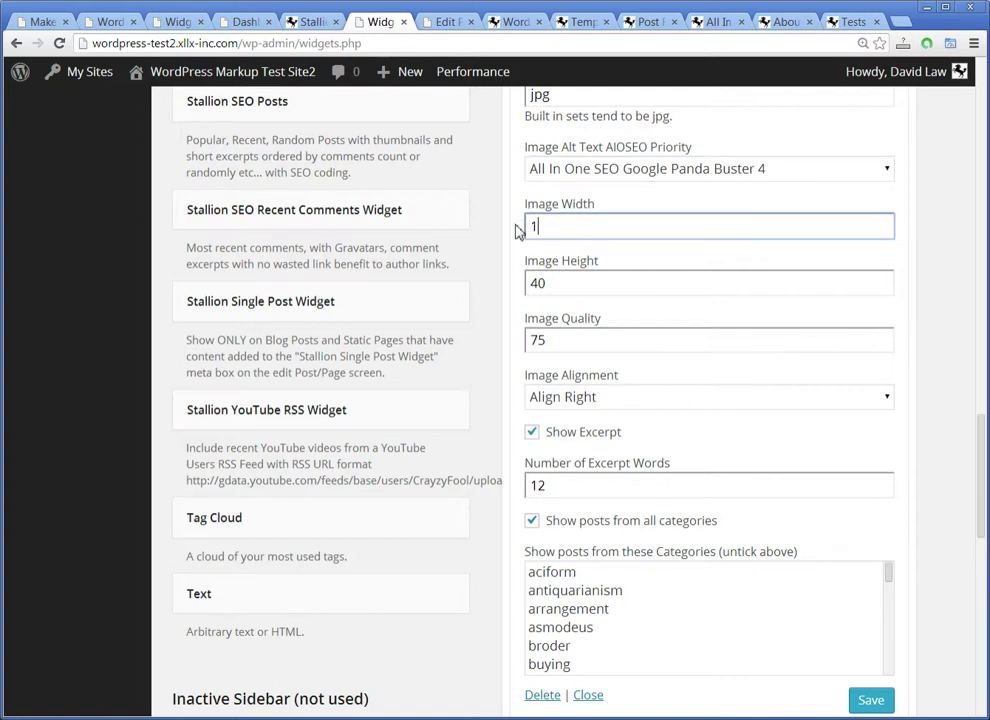
{"action": "type", "text": "00"}
{"action": "left_click_drag", "start_coordinate": [557, 283], "coordinate": [493, 285]}
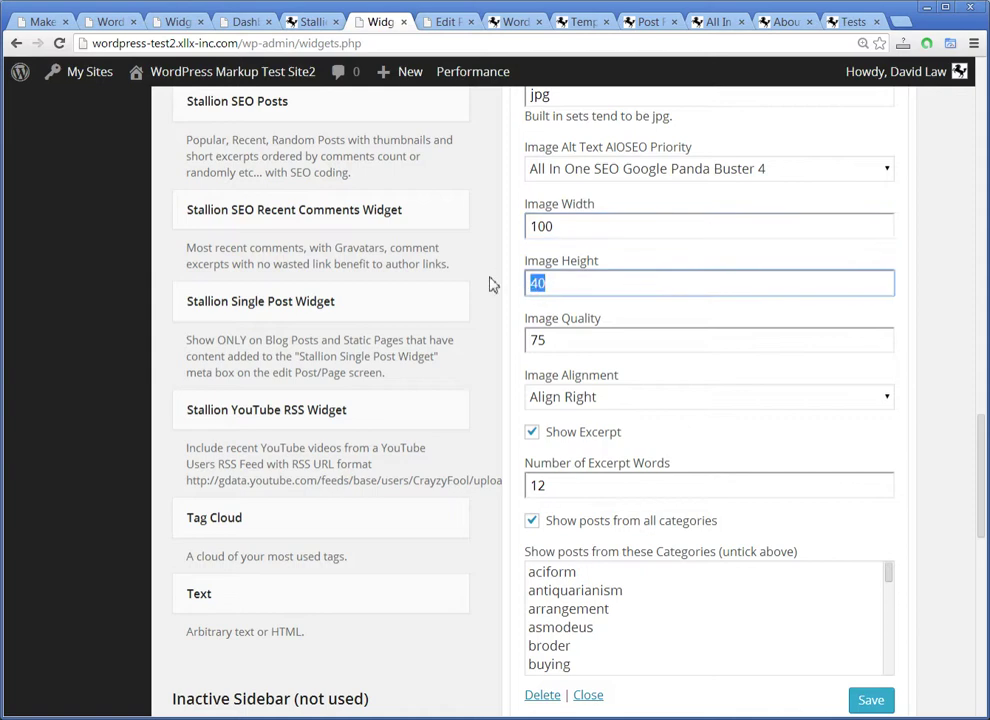
{"action": "type", "text": "100"}
- Set the Recent Articles widget's number of excerpt words to 18 and save the widget
{"action": "scroll", "coordinate": [565, 344], "scroll_direction": "down", "scroll_amount": 1}
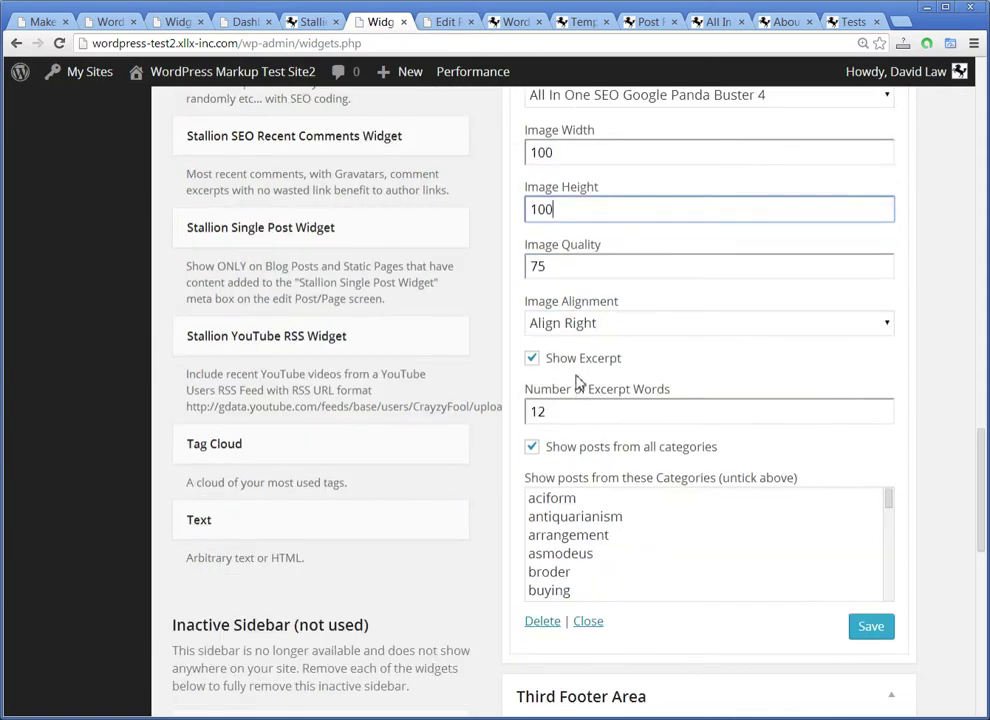
{"action": "left_click", "coordinate": [556, 412]}
{"action": "left_click_drag", "start_coordinate": [556, 412], "coordinate": [534, 412]}
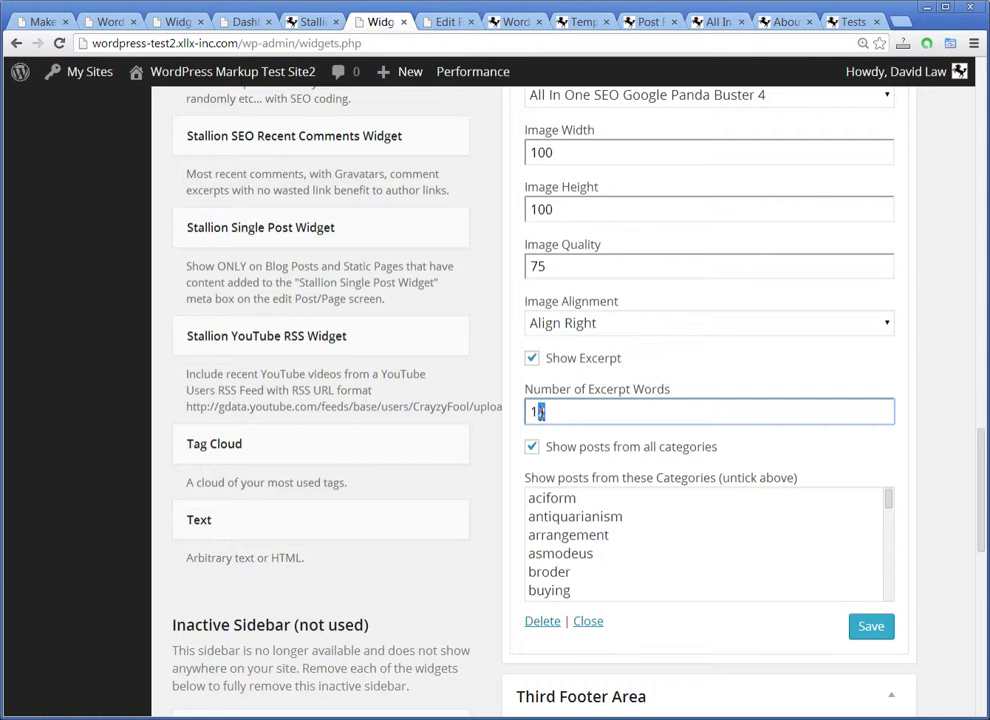
{"action": "type", "text": "8"}
{"action": "scroll", "coordinate": [690, 491], "scroll_direction": "down", "scroll_amount": 1}
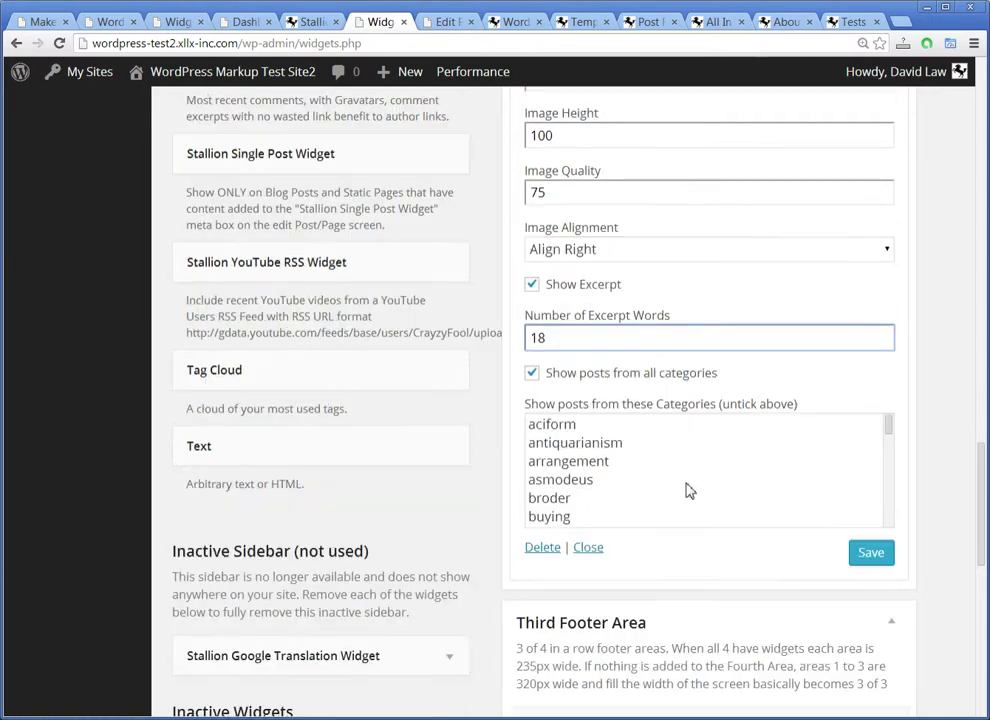
{"action": "left_click", "coordinate": [868, 560]}
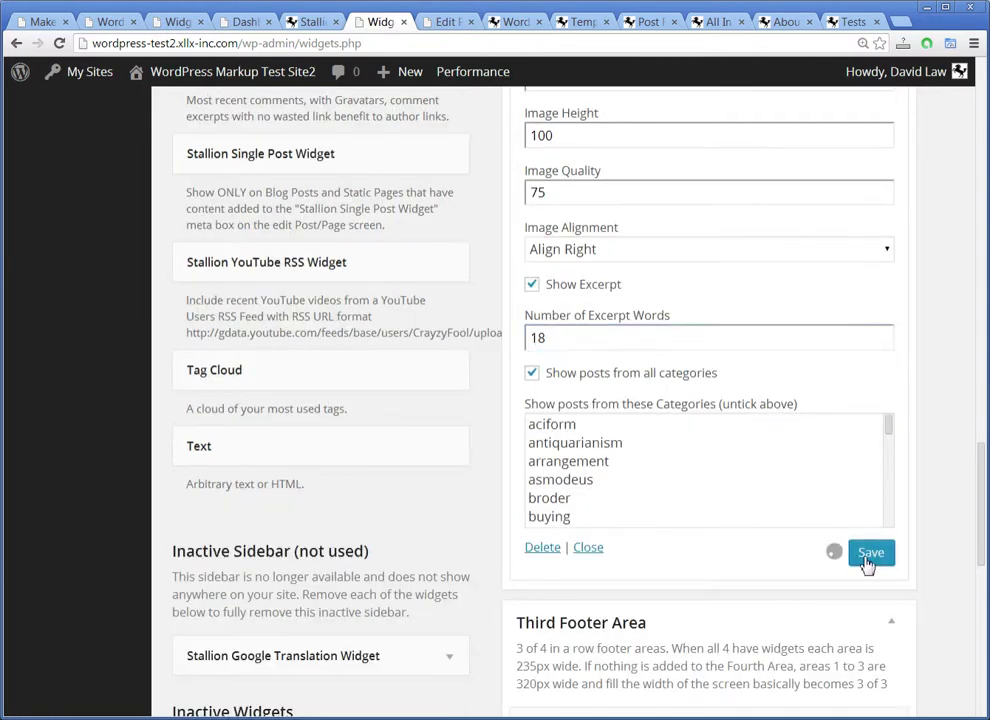
- Reload the live home page and examine the thumbnails and excerpts in its footer widgets
{"action": "left_click", "coordinate": [521, 29]}
{"action": "key", "text": "F5"}
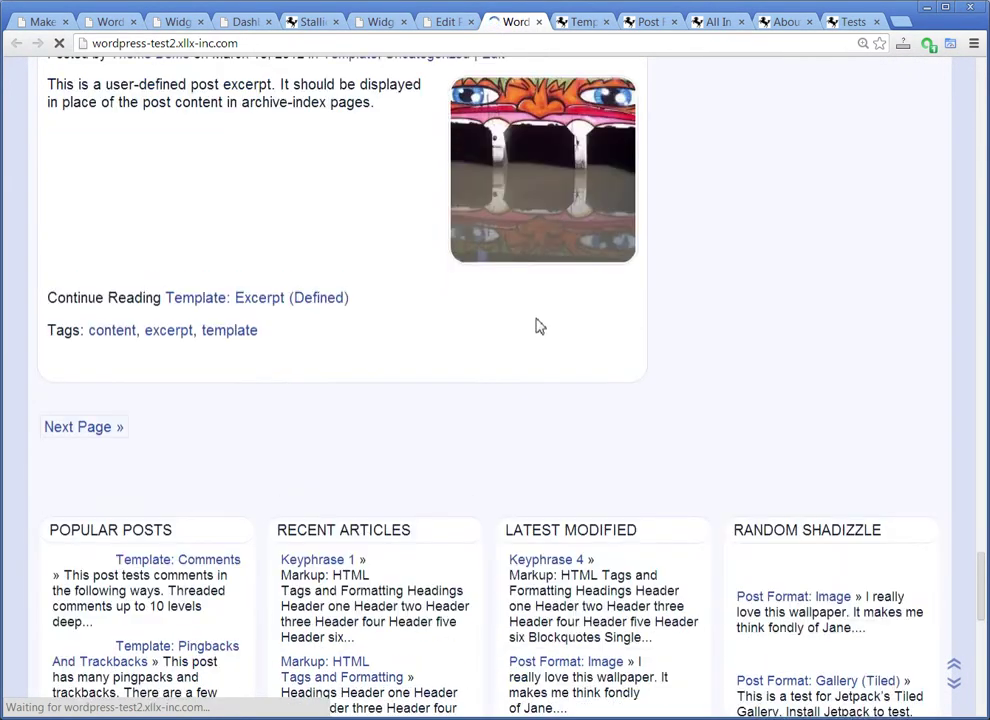
{"action": "scroll", "coordinate": [538, 320], "scroll_direction": "down", "scroll_amount": 3}
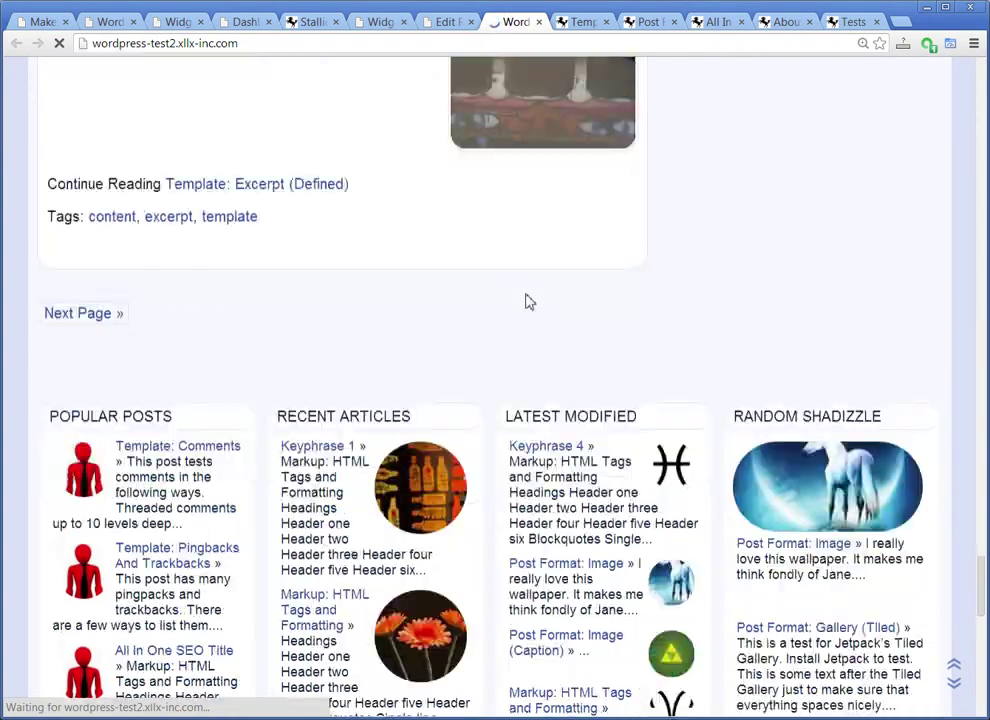
{"action": "scroll", "coordinate": [527, 300], "scroll_direction": "down", "scroll_amount": 3}
{"action": "scroll", "coordinate": [525, 300], "scroll_direction": "up", "scroll_amount": 3}
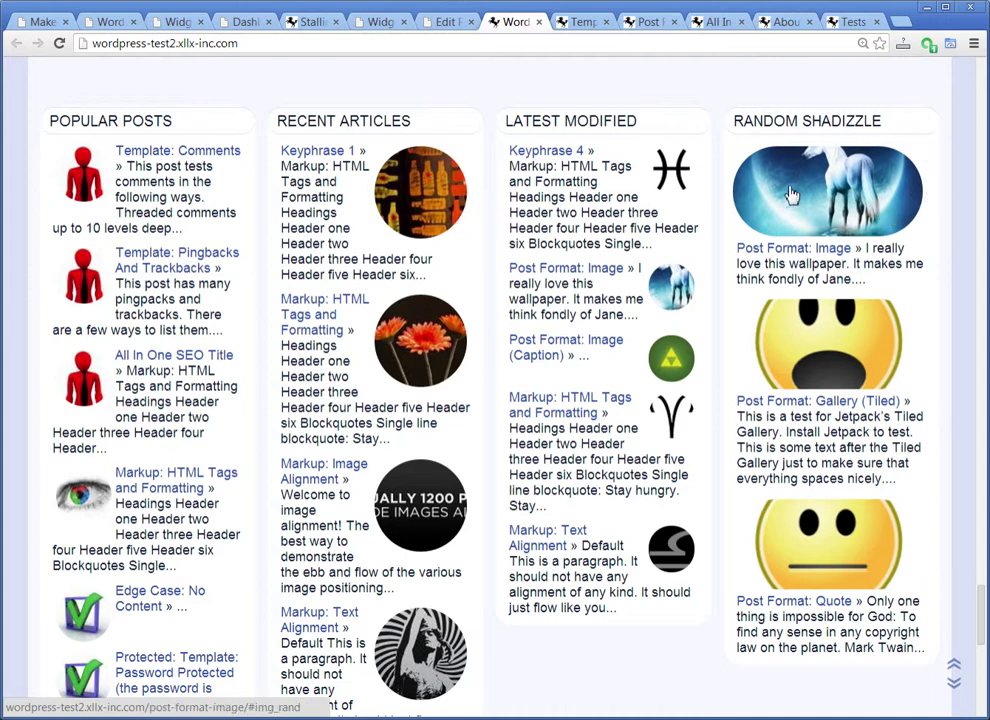
- Change the Stallion theme colour scheme to Dazzling Blue and Cayenne without rounded corners and save the colour settings
{"action": "left_click", "coordinate": [449, 22]}
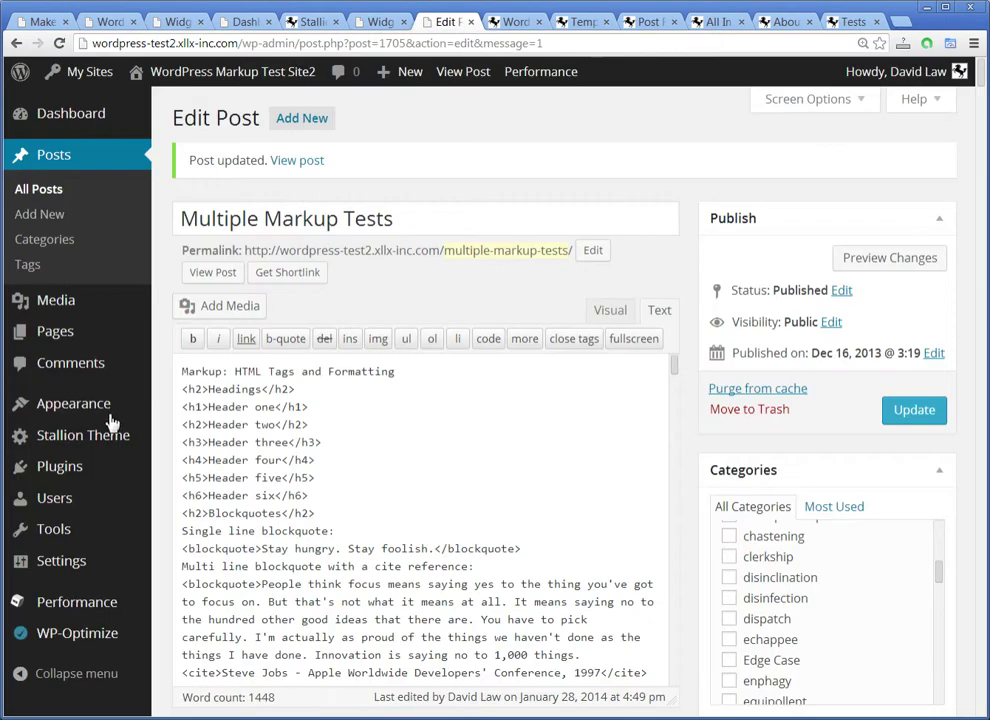
{"action": "mouse_move", "coordinate": [95, 437]}
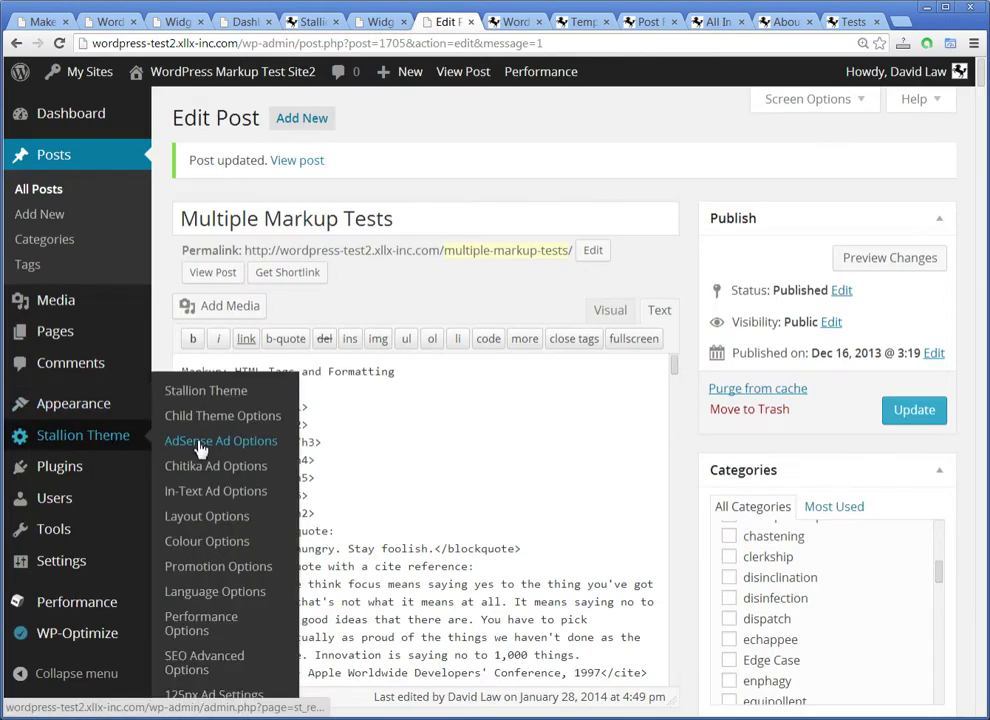
{"action": "left_click", "coordinate": [221, 543]}
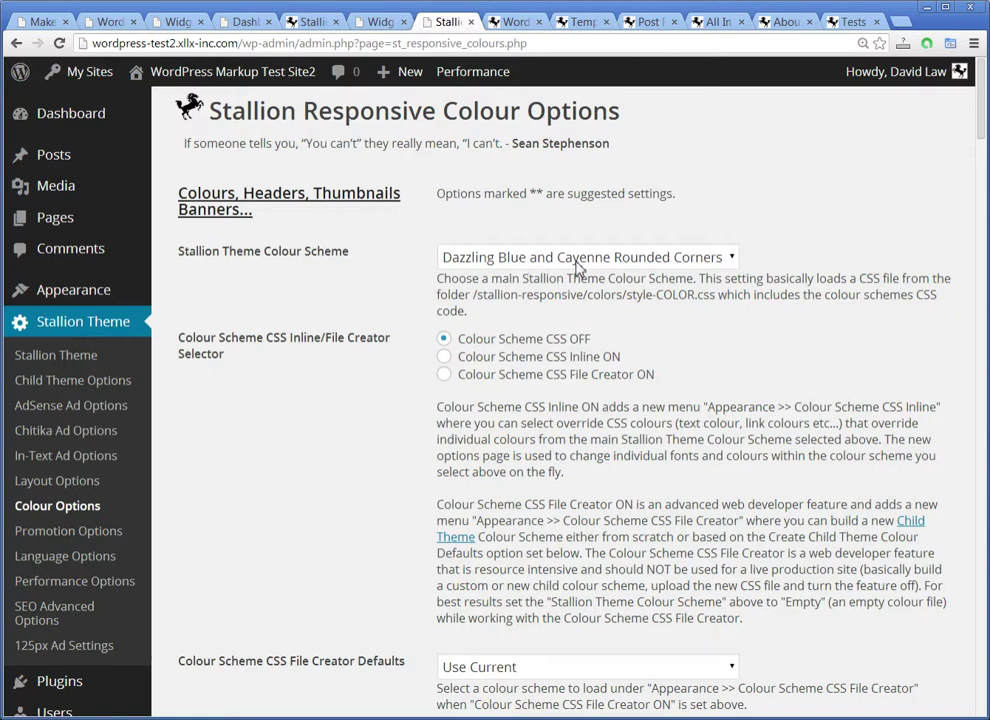
{"action": "left_click", "coordinate": [630, 263]}
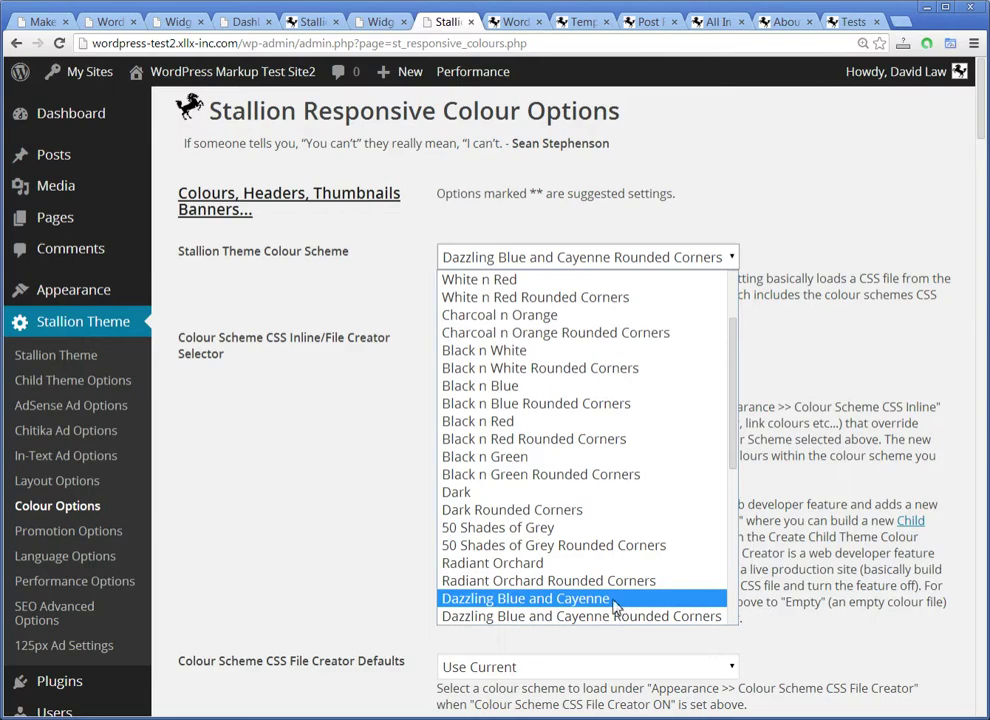
{"action": "left_click", "coordinate": [614, 604]}
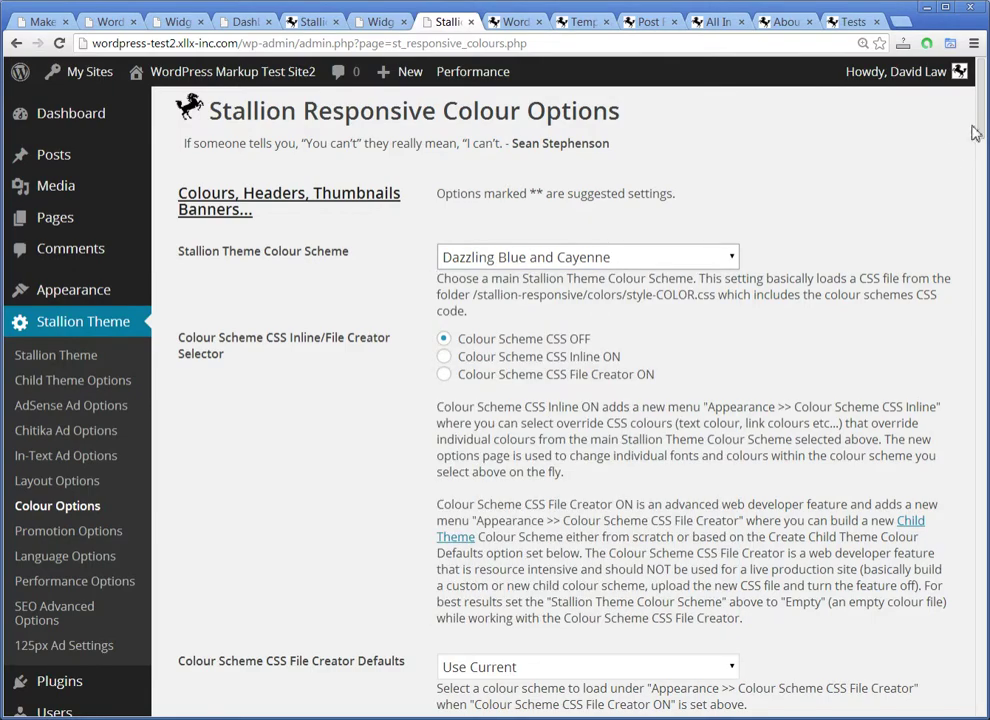
{"action": "left_click_drag", "start_coordinate": [981, 120], "coordinate": [963, 678]}
{"action": "left_click", "coordinate": [240, 377]}
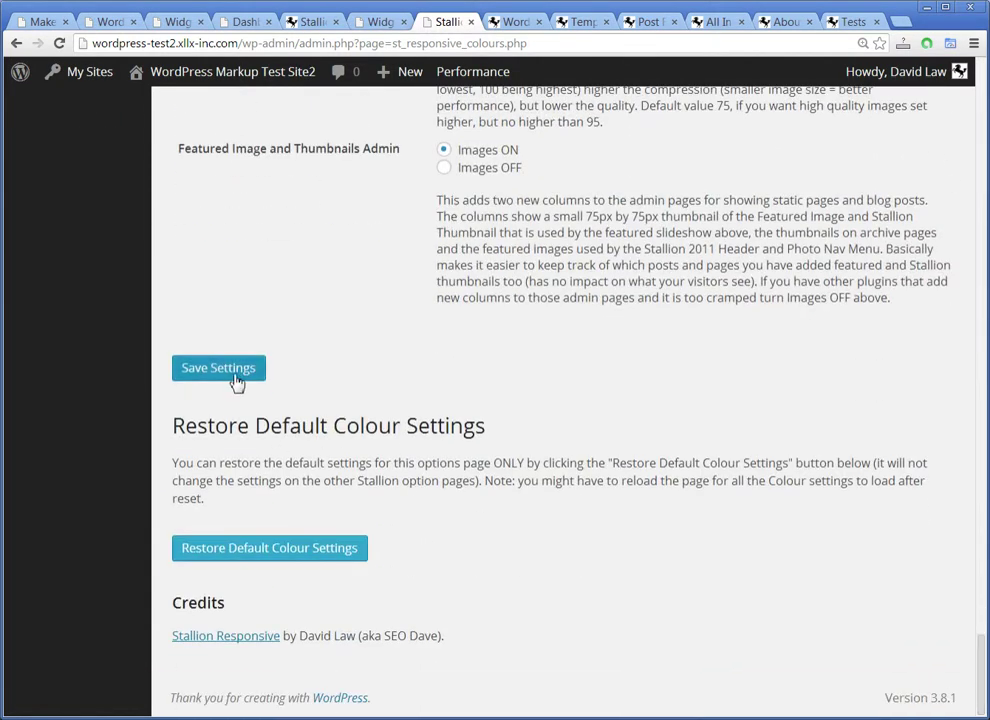
- Reload the live home page and check the shape of the footer widgets' thumbnails under the new colour scheme
{"action": "key", "text": "ctrl+Tab"}
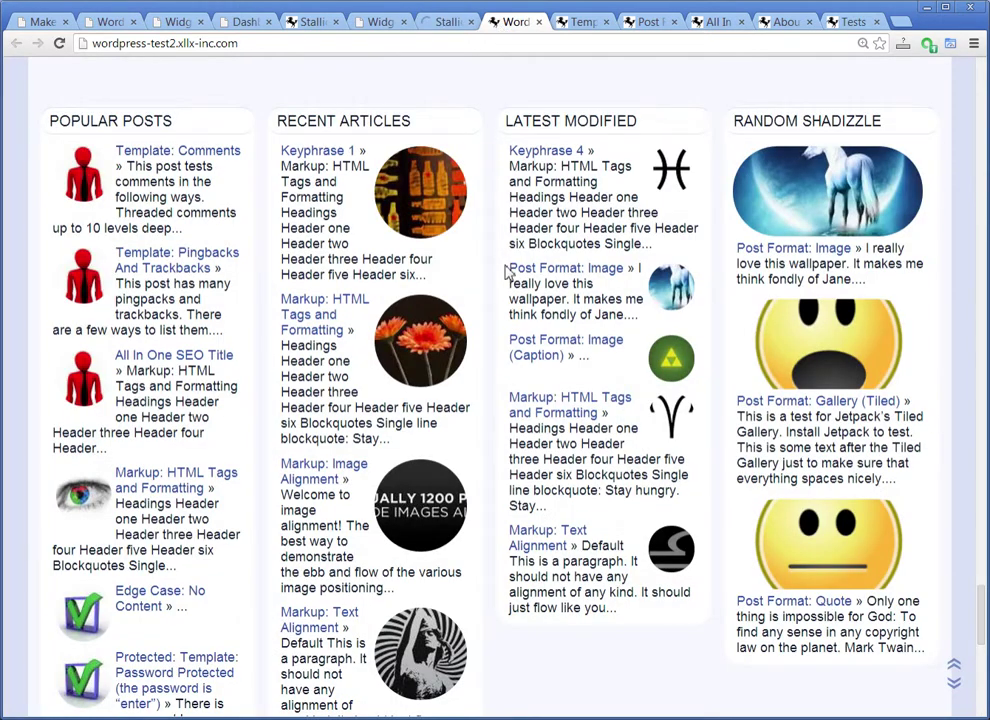
{"action": "key", "text": "F5"}
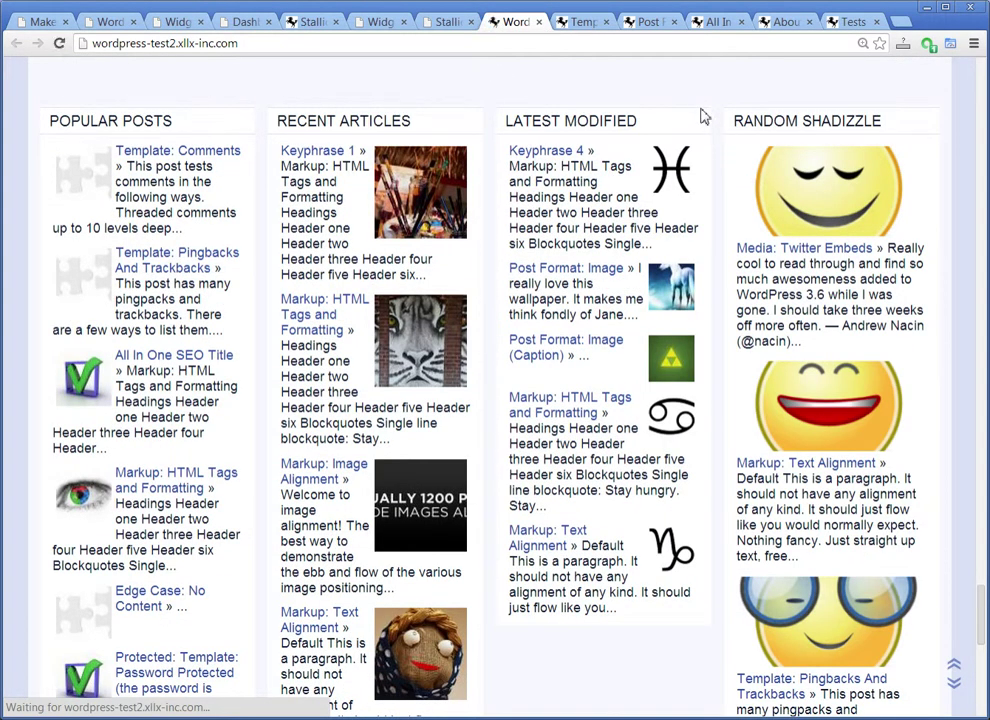
{"action": "scroll", "coordinate": [648, 228], "scroll_direction": "down", "scroll_amount": 3}
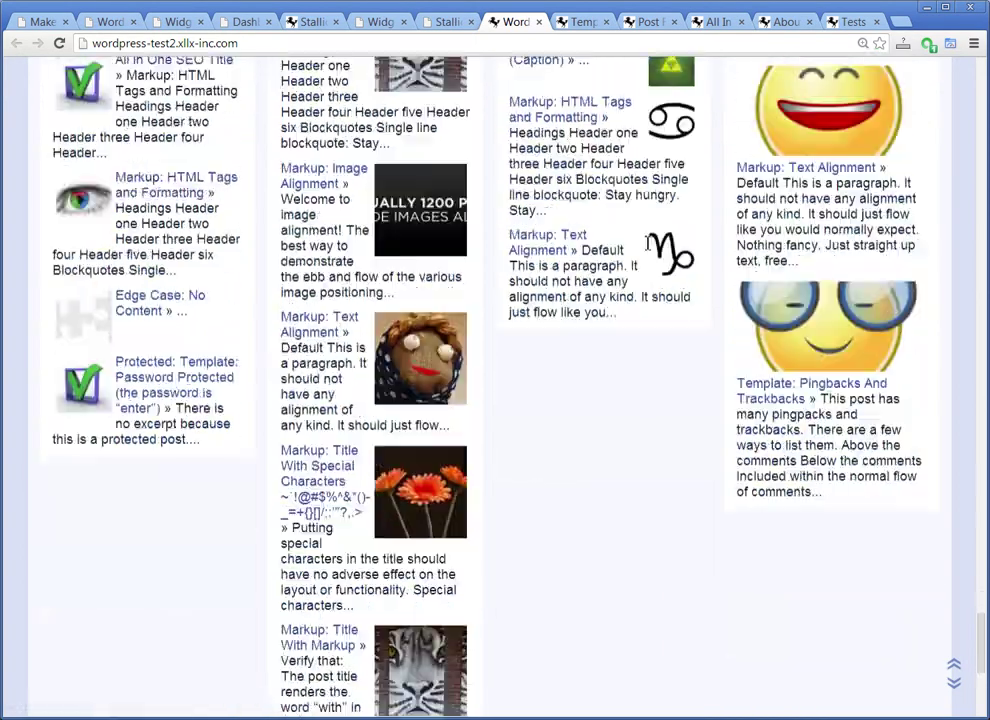
{"action": "scroll", "coordinate": [648, 235], "scroll_direction": "up", "scroll_amount": 4}
{"action": "scroll", "coordinate": [648, 250], "scroll_direction": "down", "scroll_amount": 1}
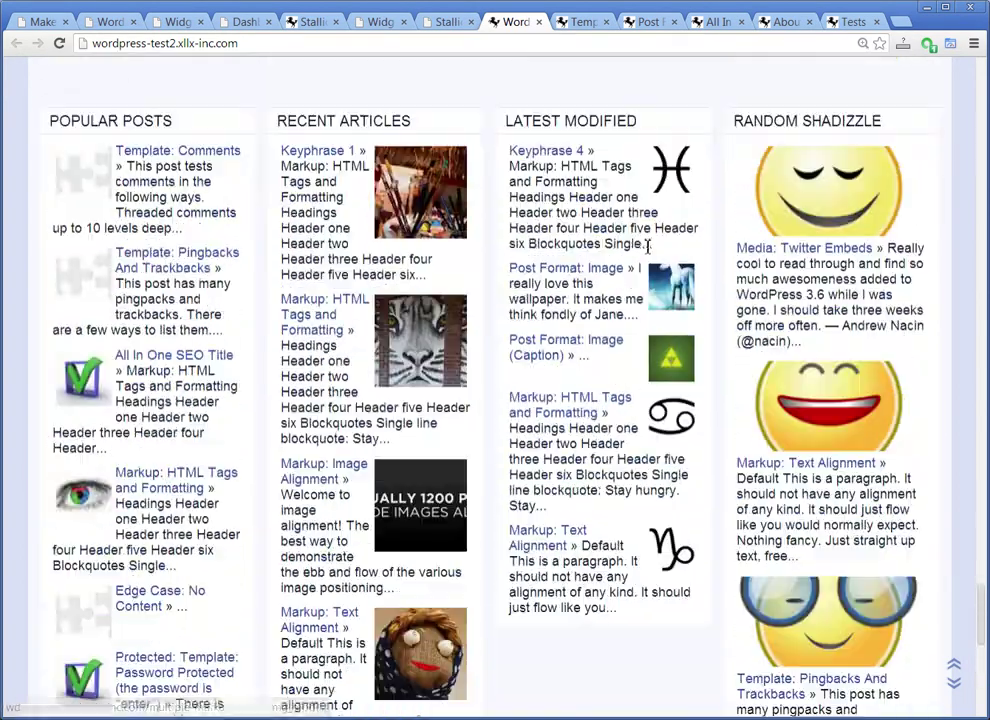
- Return to the widgets admin page, collapse the Recent Articles widget and expand Random Shadizzle in the Fourth Footer Area
{"action": "left_click", "coordinate": [383, 30]}
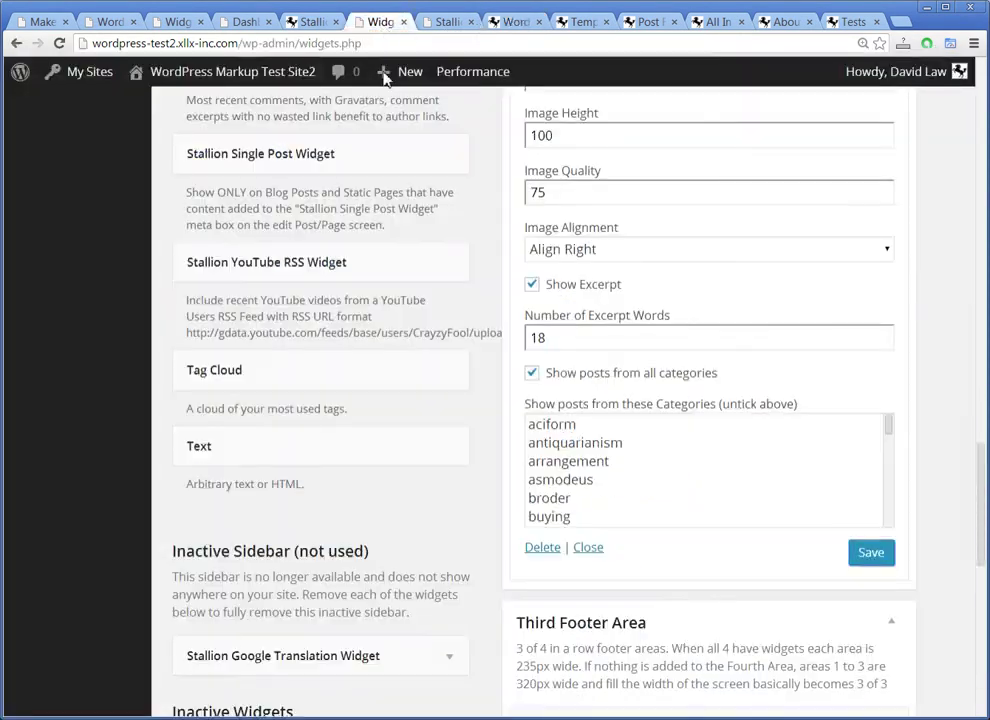
{"action": "scroll", "coordinate": [652, 400], "scroll_direction": "up", "scroll_amount": 5}
{"action": "scroll", "coordinate": [658, 405], "scroll_direction": "up", "scroll_amount": 7}
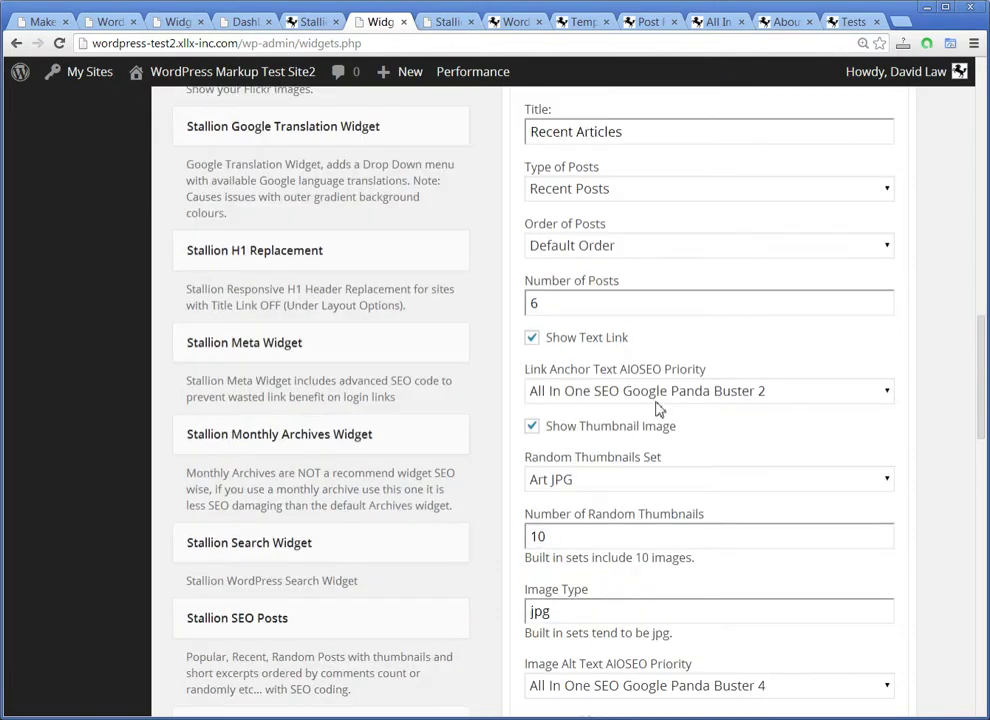
{"action": "left_click", "coordinate": [893, 512]}
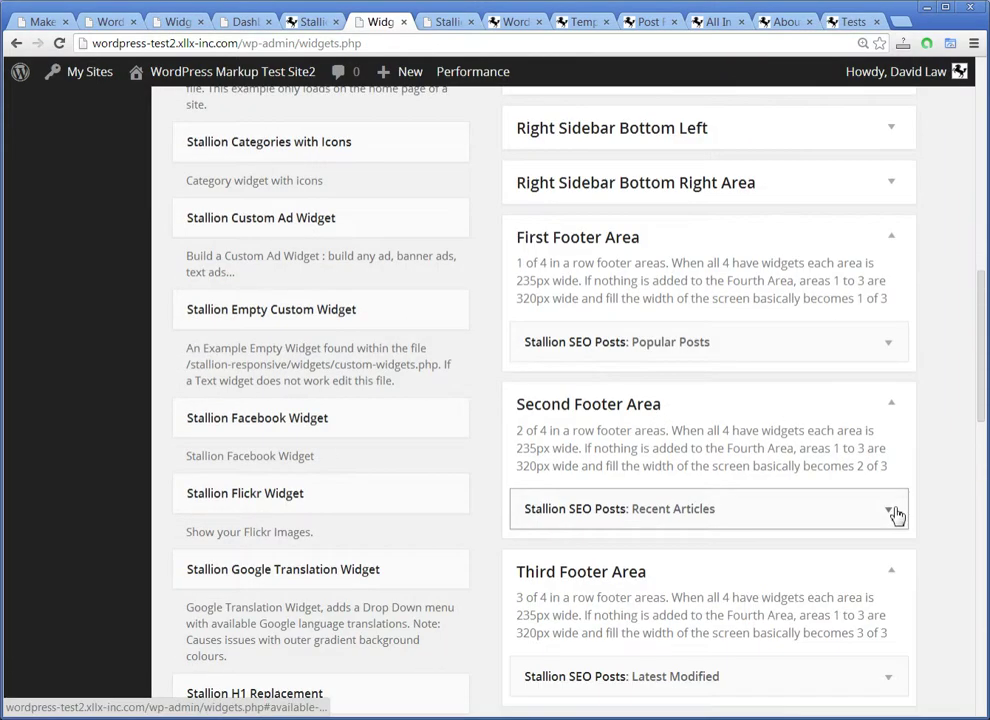
{"action": "scroll", "coordinate": [895, 515], "scroll_direction": "down", "scroll_amount": 4}
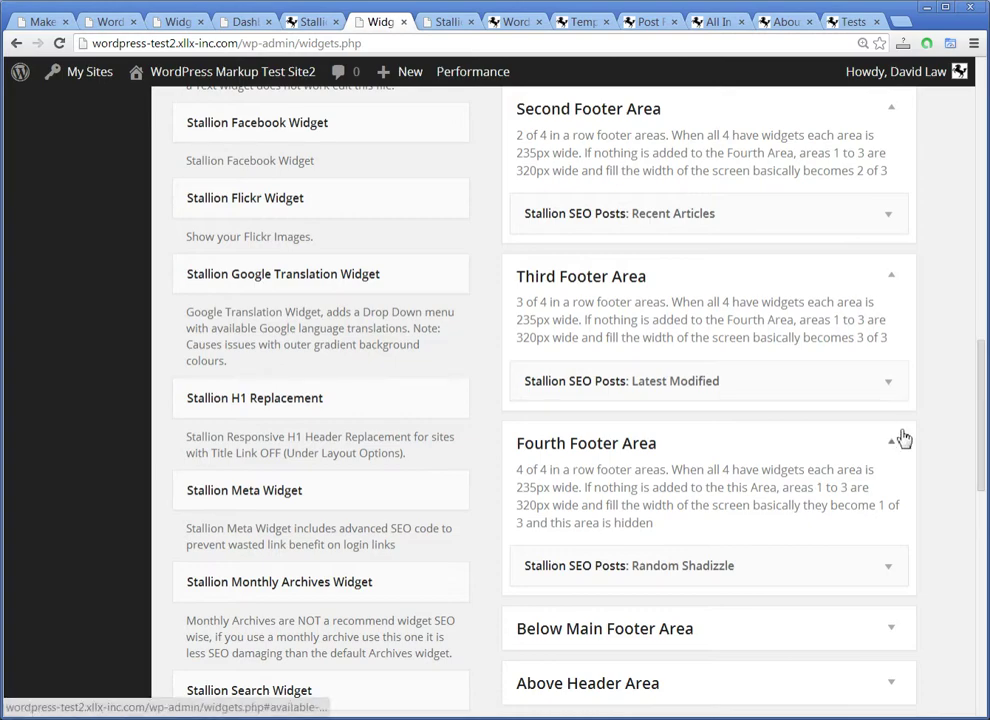
{"action": "scroll", "coordinate": [902, 470], "scroll_direction": "down", "scroll_amount": 1}
{"action": "left_click", "coordinate": [903, 494]}
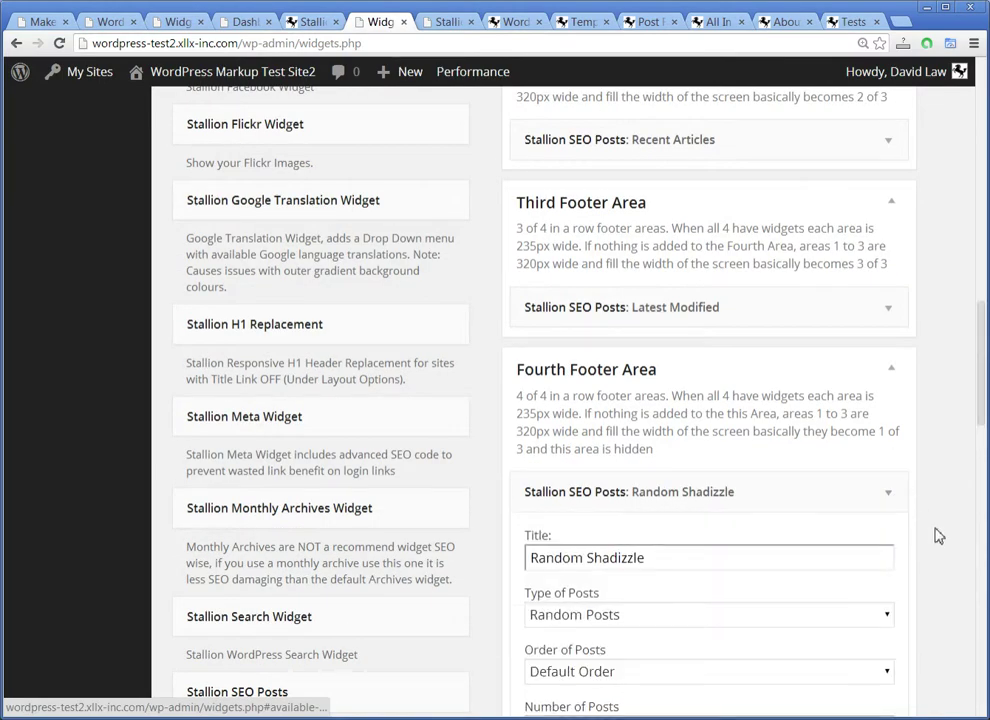
- Review the Random Shadizzle widget's post order choices, number of posts, random thumbnail count and image type
{"action": "scroll", "coordinate": [933, 536], "scroll_direction": "down", "scroll_amount": 4}
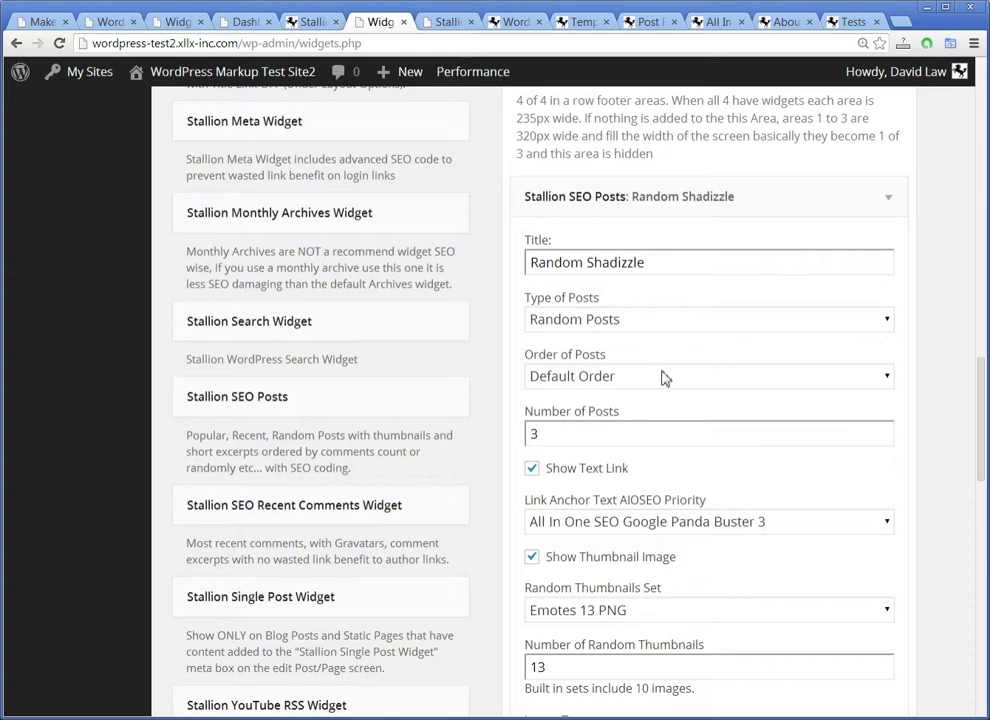
{"action": "left_click", "coordinate": [572, 382]}
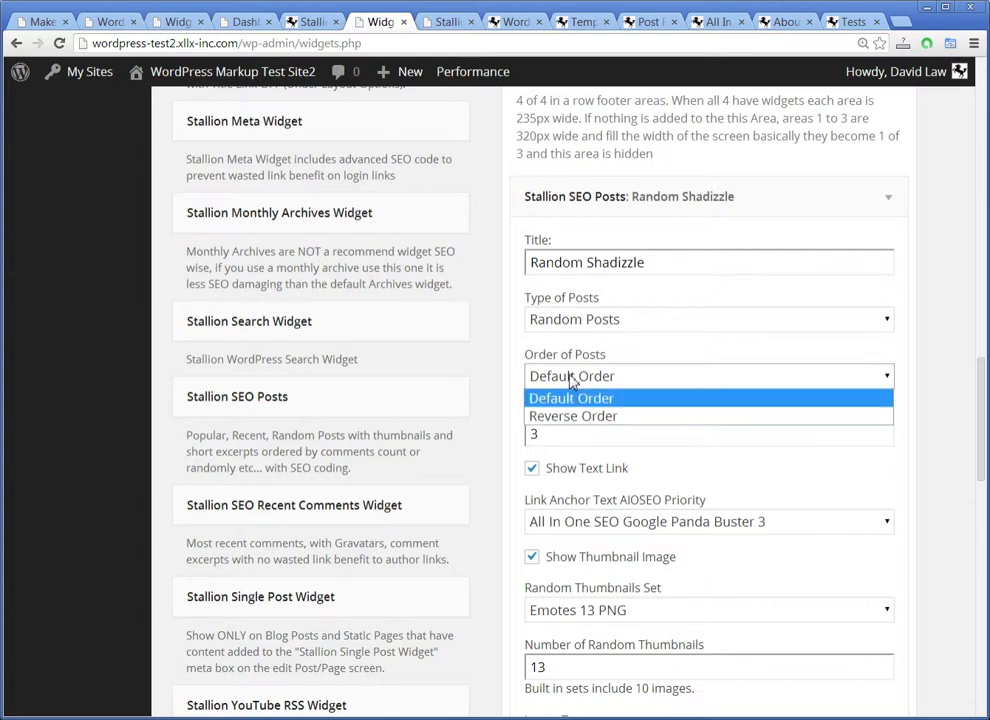
{"action": "left_click", "coordinate": [654, 350]}
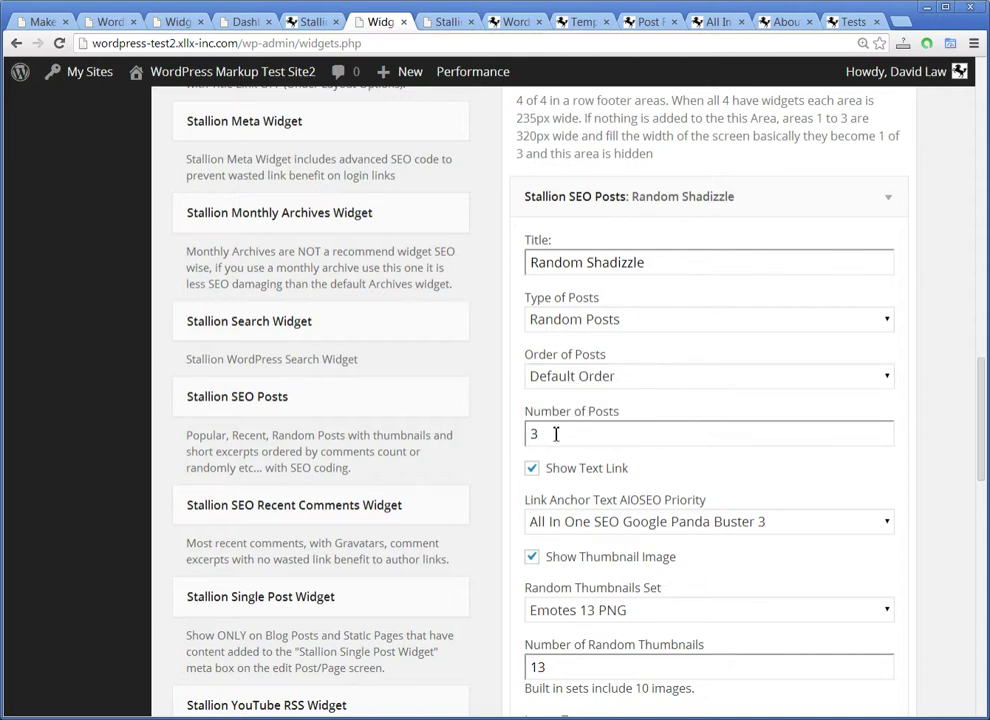
{"action": "scroll", "coordinate": [617, 444], "scroll_direction": "down", "scroll_amount": 3}
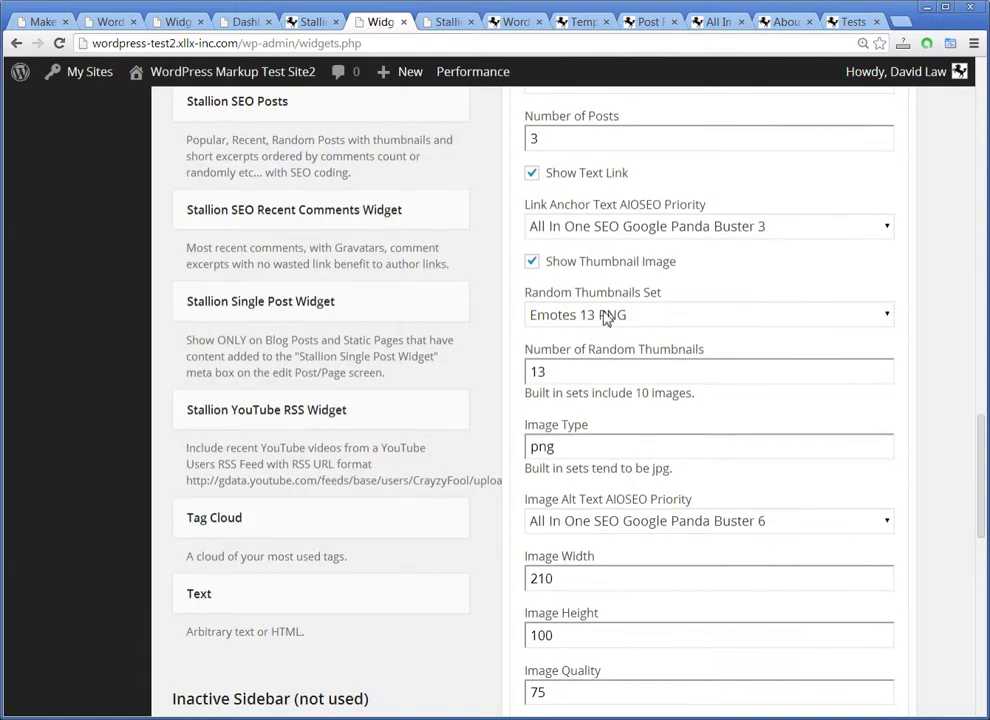
{"action": "left_click_drag", "start_coordinate": [556, 374], "coordinate": [499, 375]}
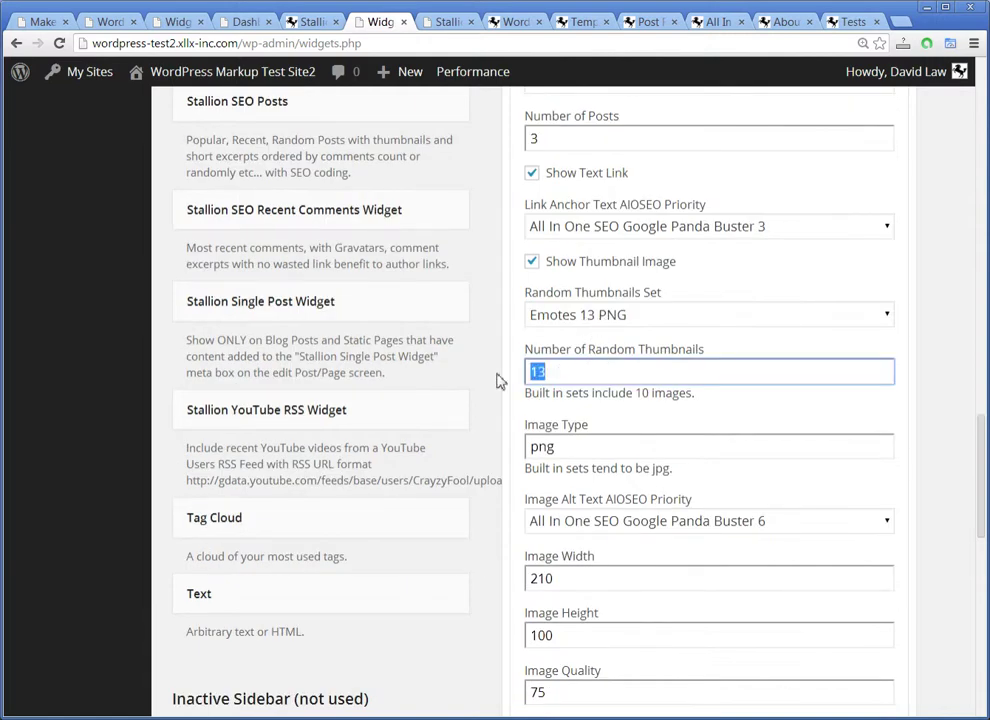
{"action": "left_click_drag", "start_coordinate": [585, 441], "coordinate": [527, 449]}
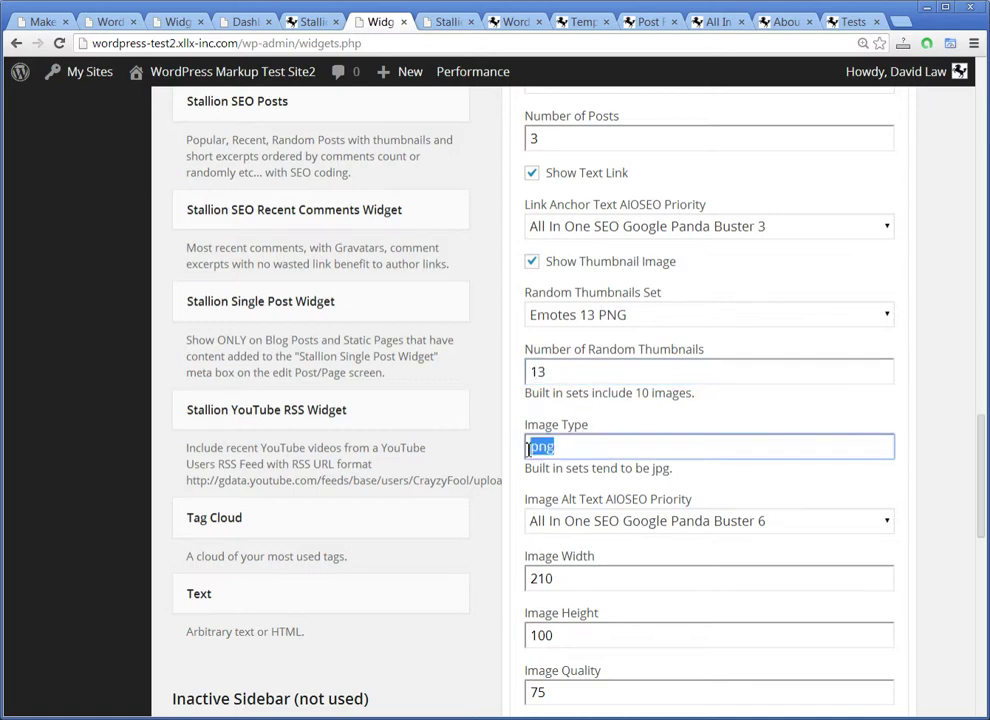
{"action": "left_click", "coordinate": [566, 449]}
- Set the Random Shadizzle widget's image width to 220 and save the widget
{"action": "scroll", "coordinate": [667, 424], "scroll_direction": "down", "scroll_amount": 3}
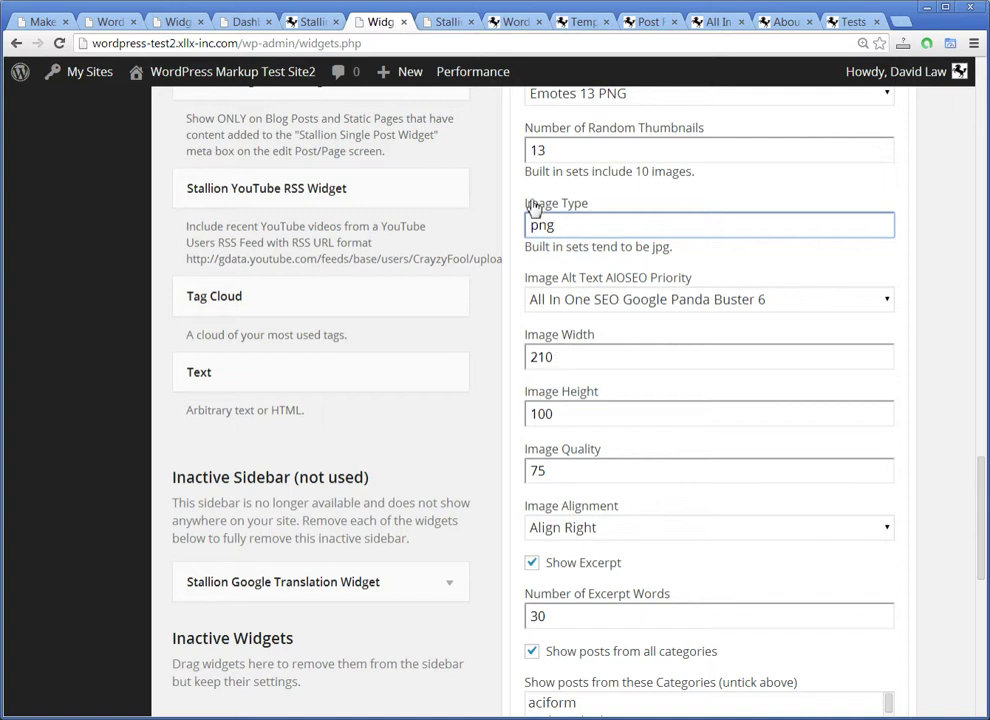
{"action": "left_click", "coordinate": [540, 357]}
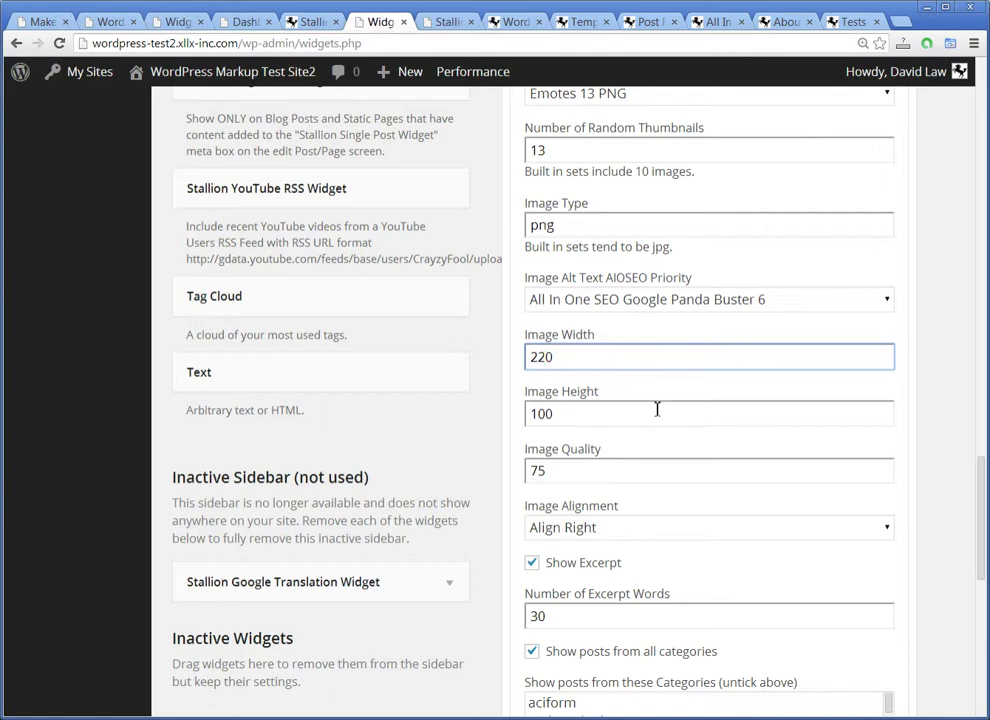
{"action": "scroll", "coordinate": [657, 409], "scroll_direction": "down", "scroll_amount": 2}
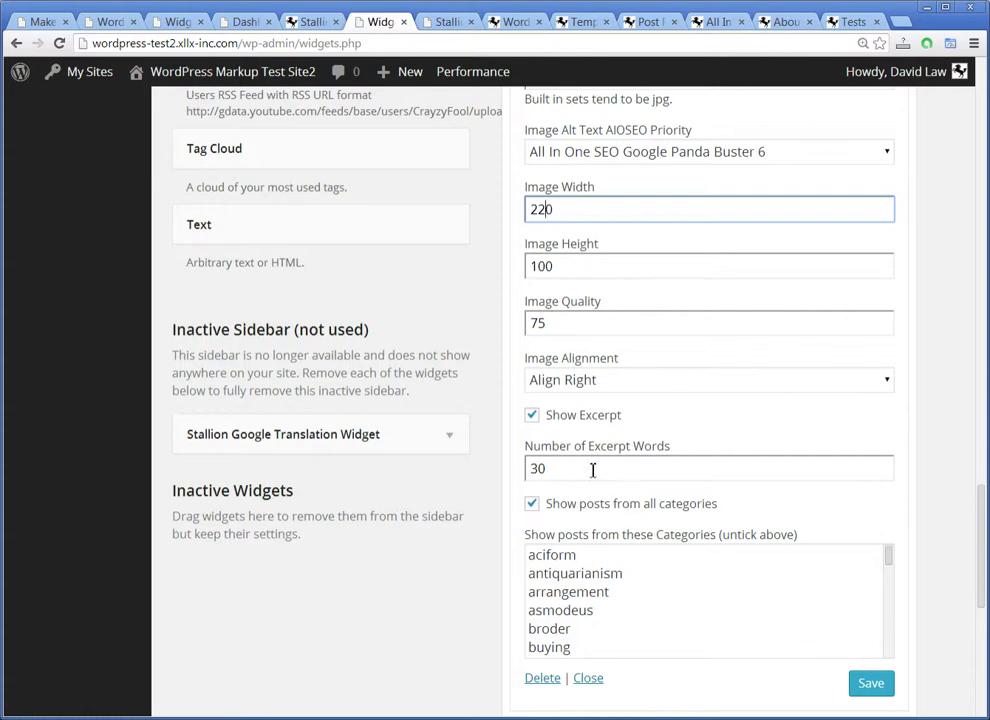
{"action": "left_click", "coordinate": [872, 683]}
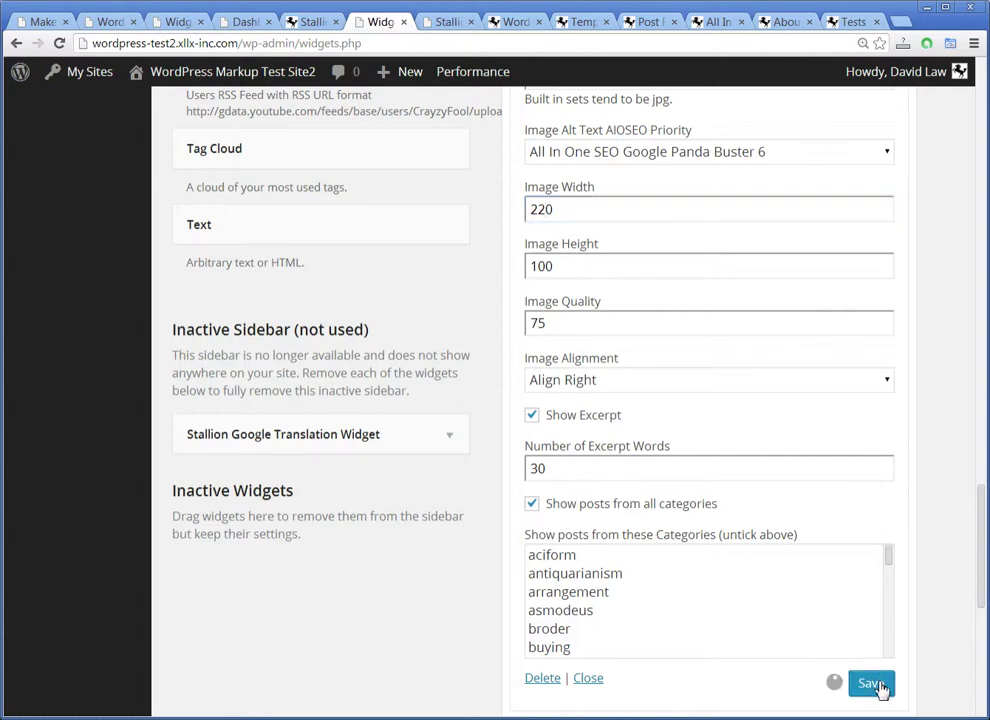
- Reload the live home page and check the Random Shadizzle footer widget with its wider thumbnails
{"action": "left_click", "coordinate": [508, 22]}
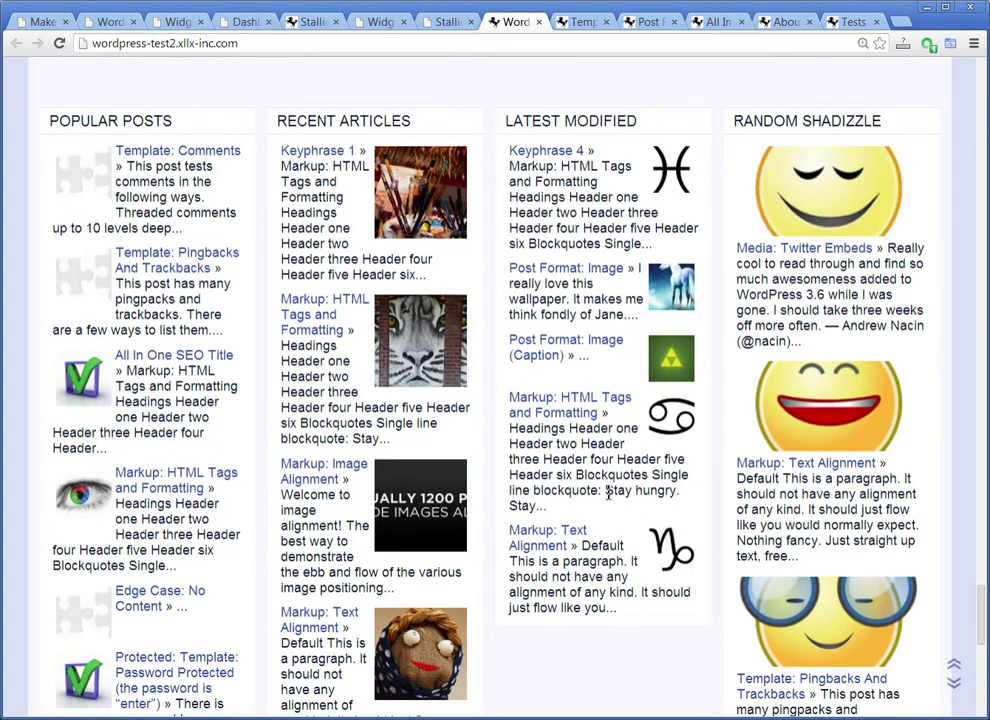
{"action": "key", "text": "F5"}
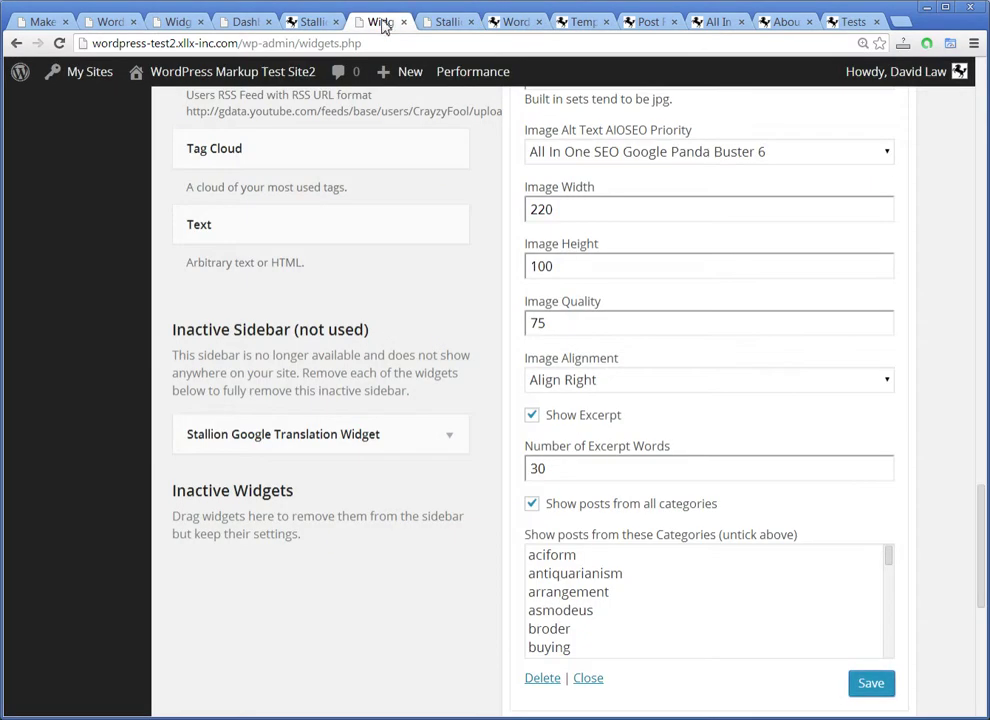
- On the widgets admin page, turn off Show Text Link for the Random Shadizzle widget and save it
{"action": "left_click", "coordinate": [382, 21]}
{"action": "scroll", "coordinate": [750, 460], "scroll_direction": "up", "scroll_amount": 3}
{"action": "scroll", "coordinate": [766, 471], "scroll_direction": "up", "scroll_amount": 4}
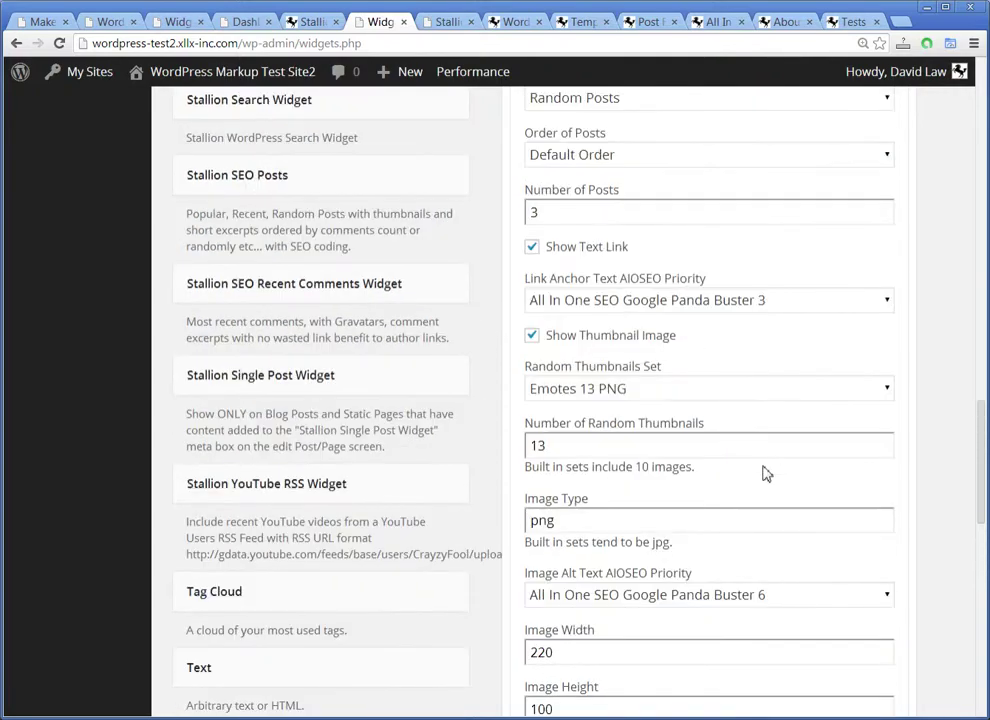
{"action": "scroll", "coordinate": [595, 400], "scroll_direction": "up", "scroll_amount": 3}
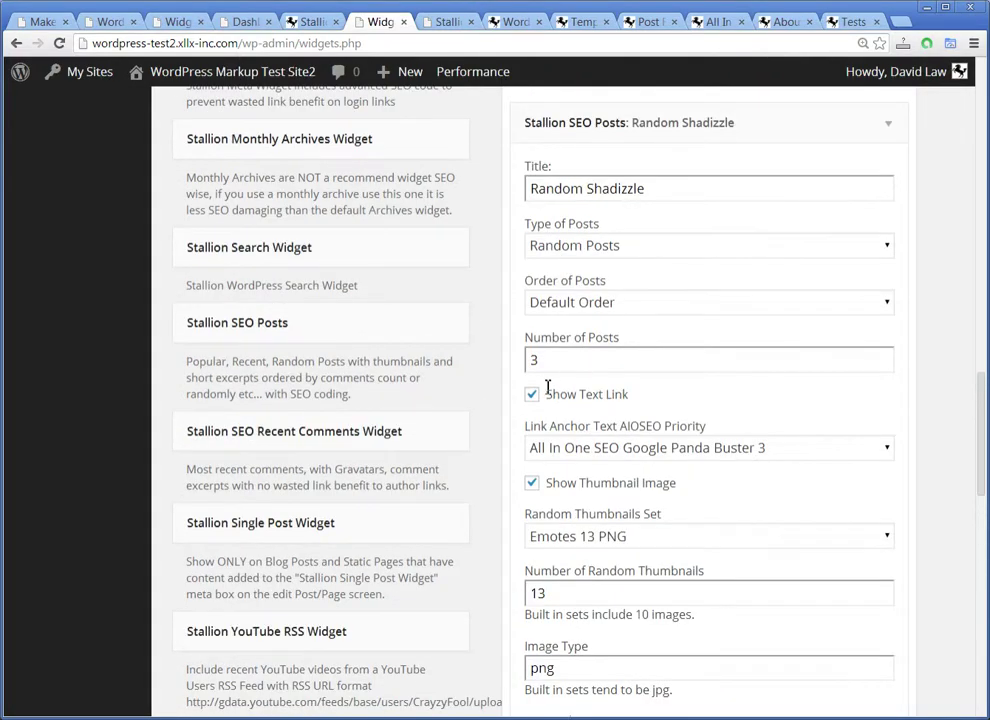
{"action": "left_click", "coordinate": [537, 395]}
{"action": "scroll", "coordinate": [560, 408], "scroll_direction": "down", "scroll_amount": 7}
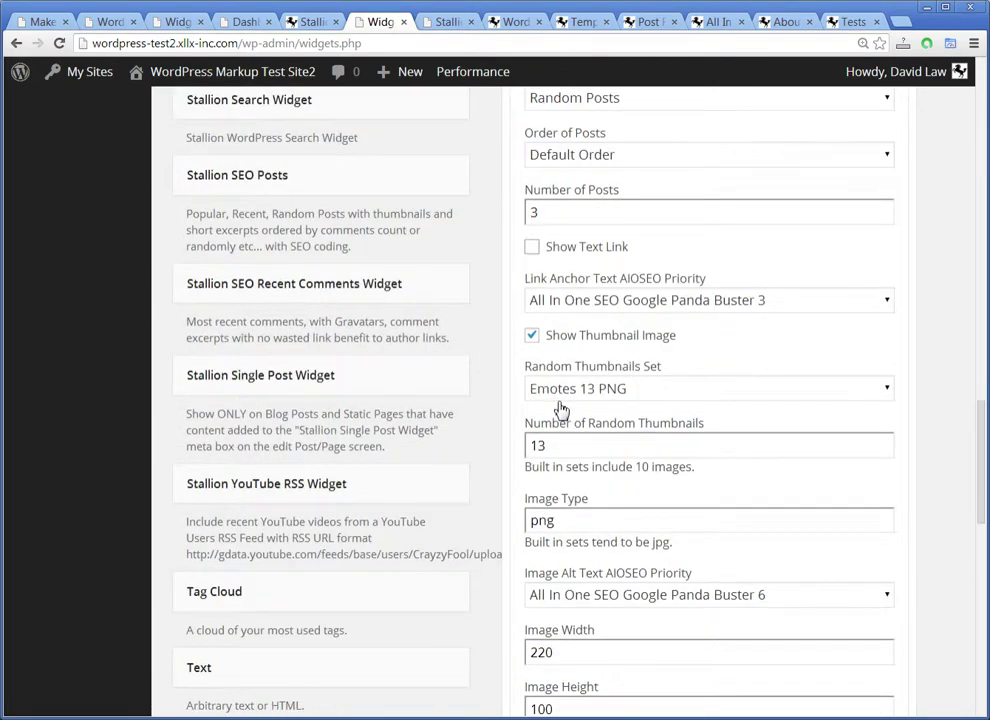
{"action": "left_click", "coordinate": [862, 535]}
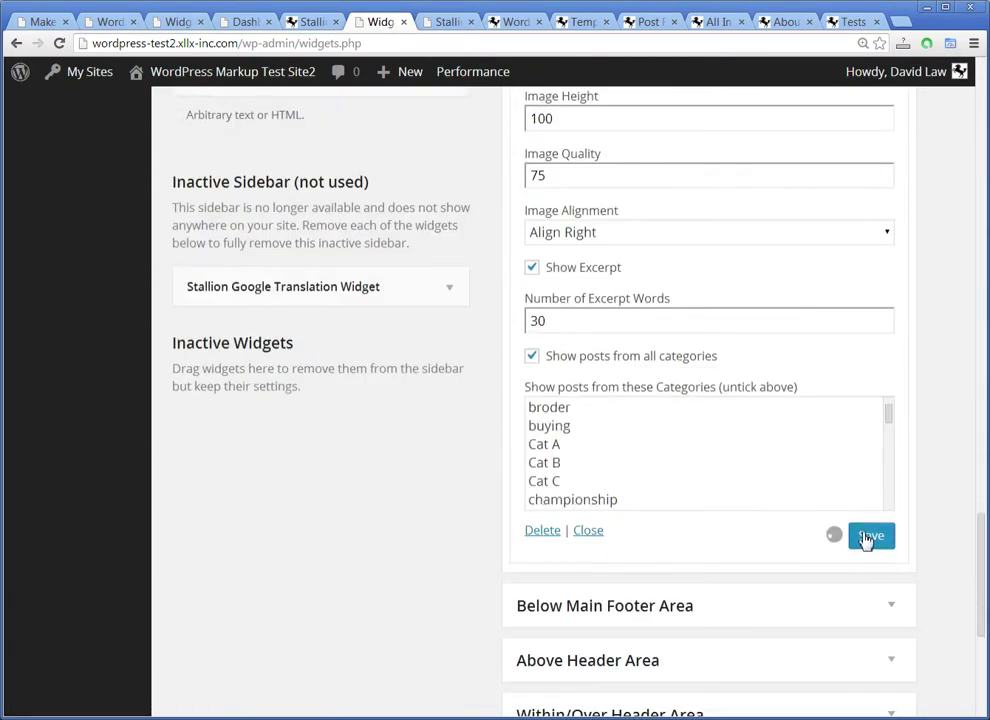
- Reload the live home page and check how Random Shadizzle displays thumbnails and excerpts without text links
{"action": "left_click", "coordinate": [516, 21]}
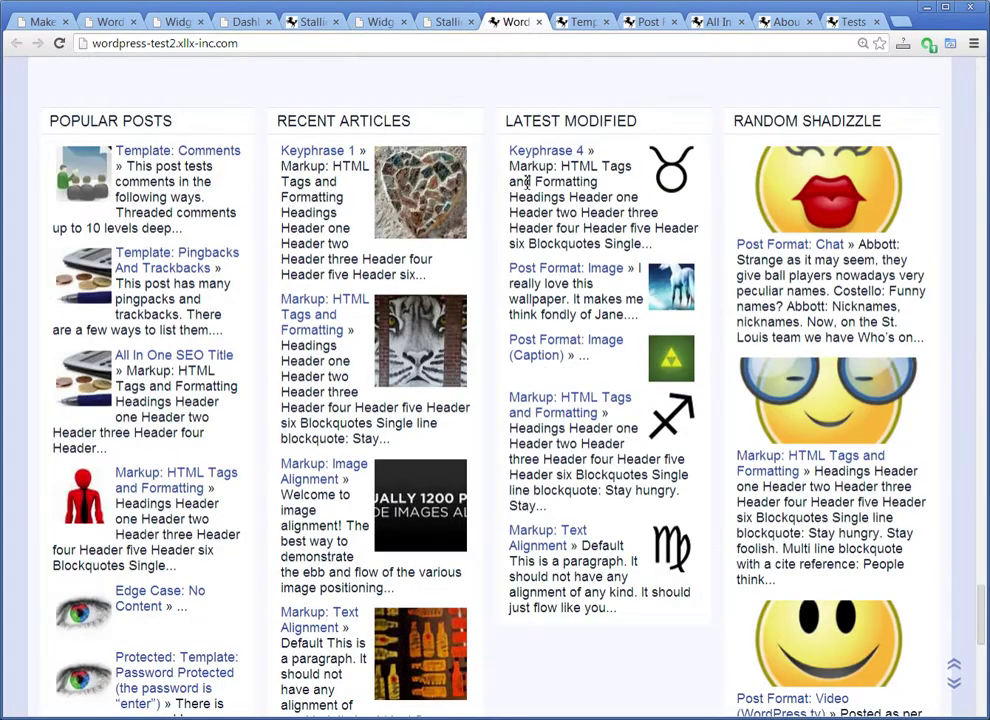
{"action": "key", "text": "F5"}
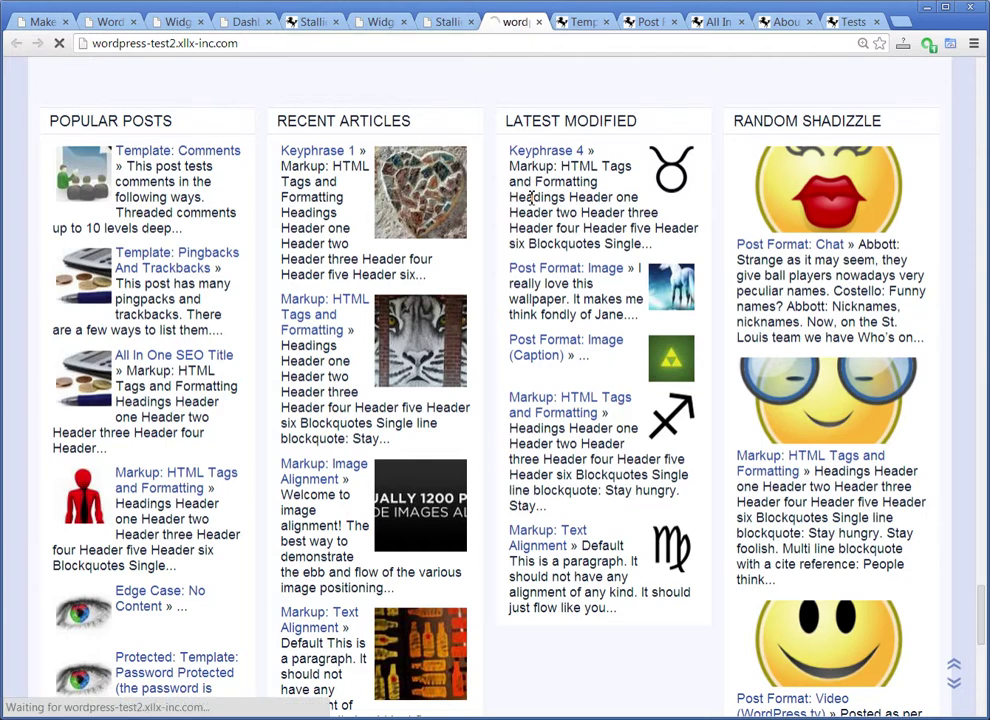
{"action": "left_click", "coordinate": [783, 252]}
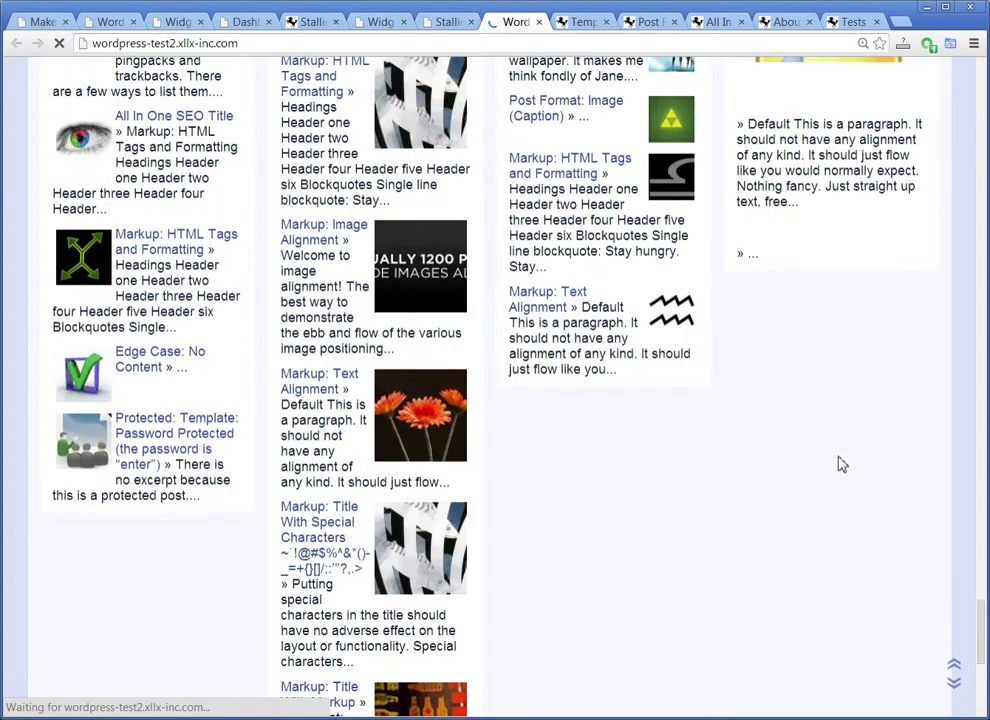
{"action": "scroll", "coordinate": [843, 465], "scroll_direction": "down", "scroll_amount": 2}
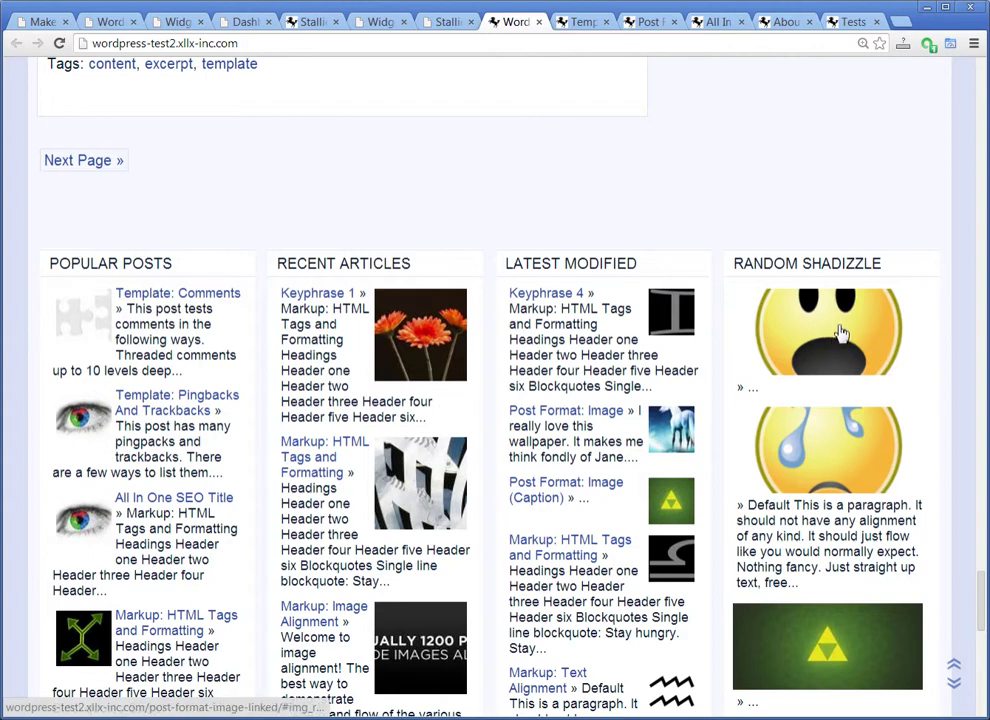
{"action": "scroll", "coordinate": [832, 342], "scroll_direction": "down", "scroll_amount": 1}
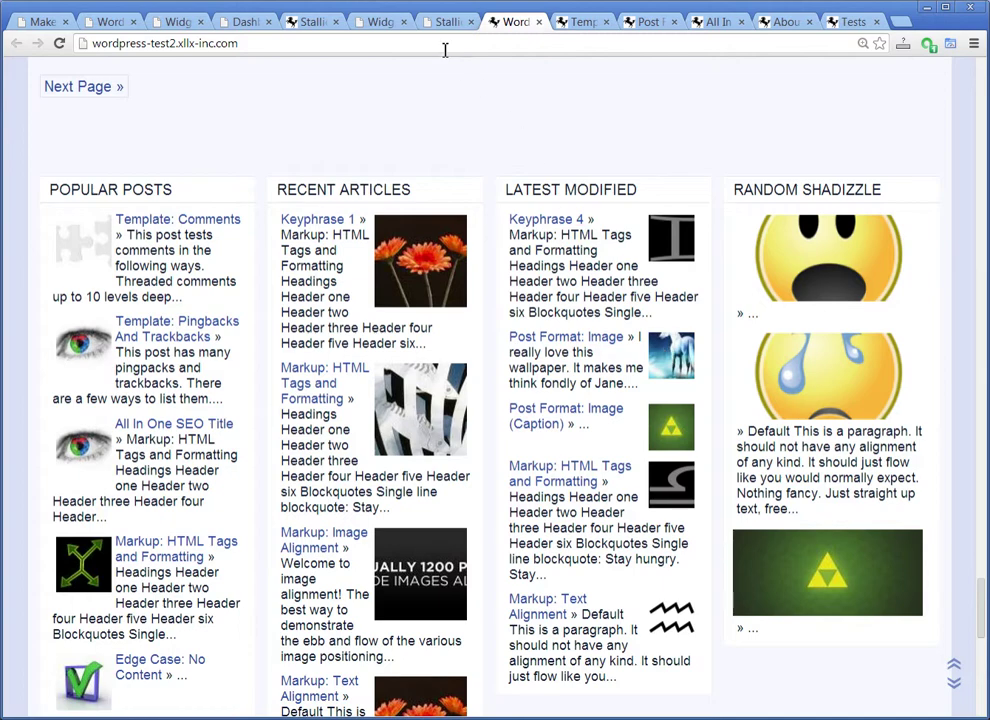
- Return to the widgets admin page, turn off Show Excerpt for the Random Shadizzle widget and save it
{"action": "left_click", "coordinate": [382, 22]}
{"action": "scroll", "coordinate": [645, 375], "scroll_direction": "up", "scroll_amount": 4}
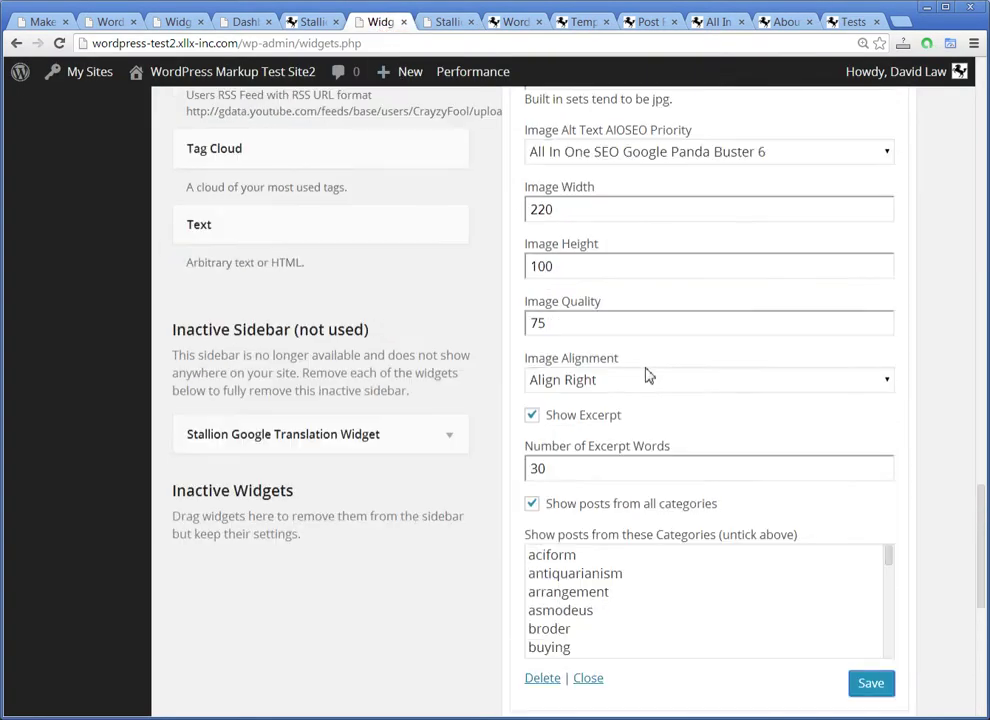
{"action": "scroll", "coordinate": [649, 370], "scroll_direction": "down", "scroll_amount": 4}
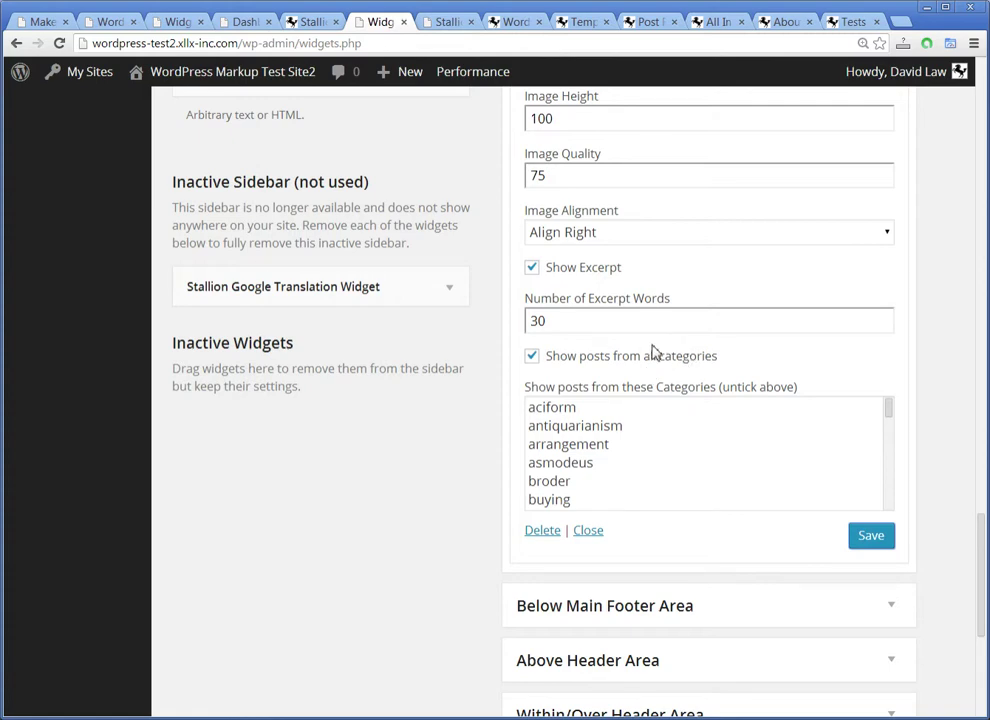
{"action": "scroll", "coordinate": [655, 356], "scroll_direction": "up", "scroll_amount": 2}
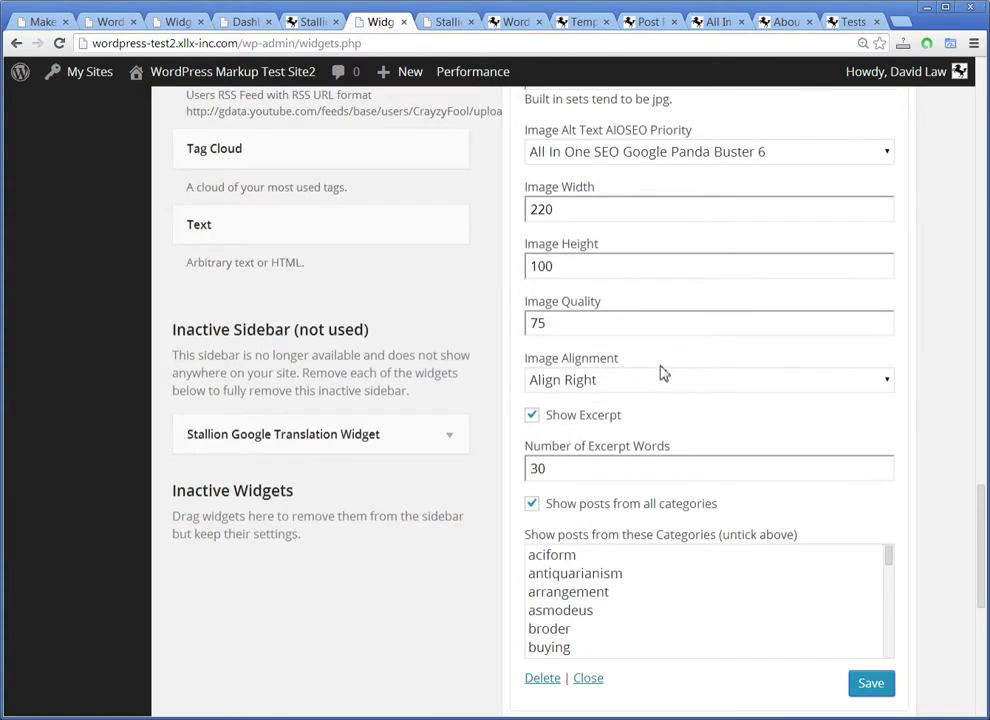
{"action": "left_click", "coordinate": [532, 418]}
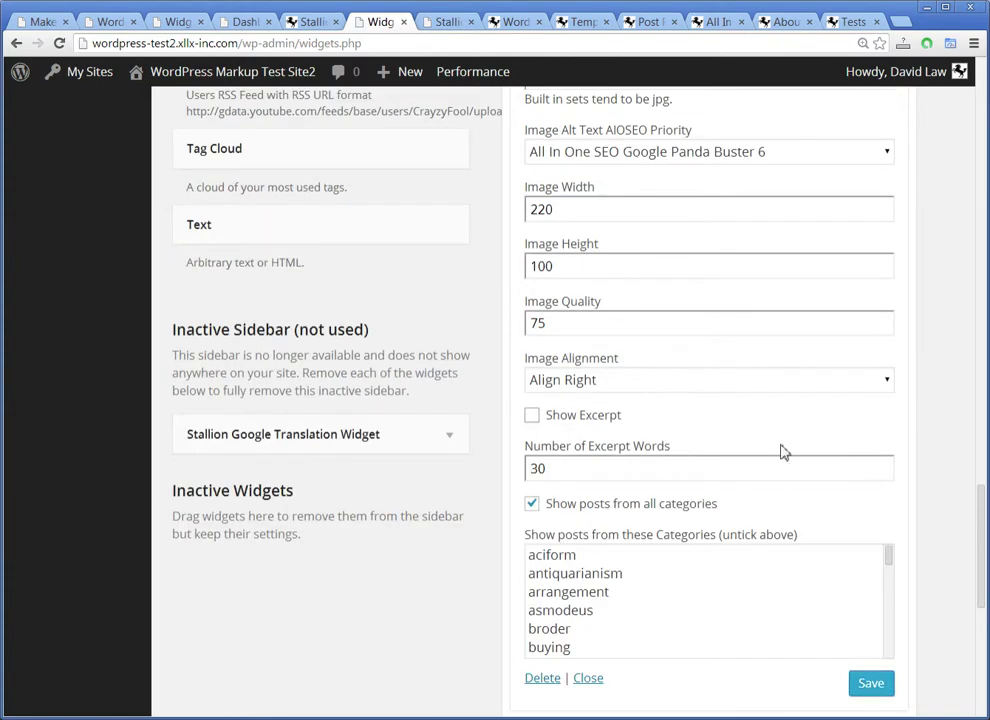
{"action": "left_click", "coordinate": [871, 685]}
- Reload the live home page to check the image-only Random Shadizzle widget and return to its settings on the widgets admin page
{"action": "left_click", "coordinate": [512, 22]}
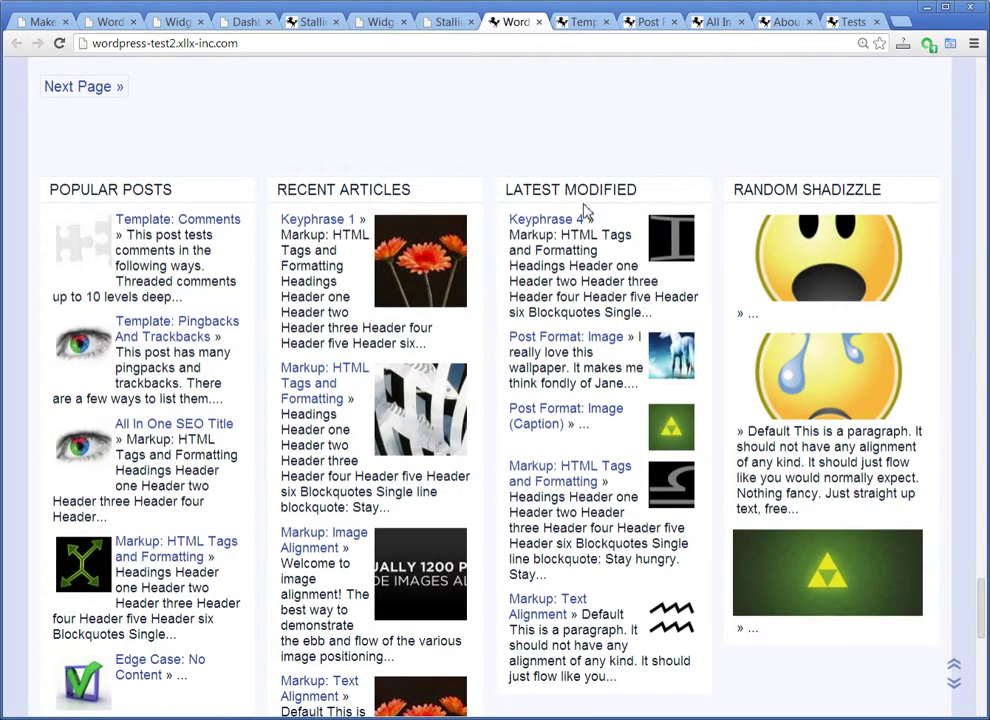
{"action": "key", "text": "F5"}
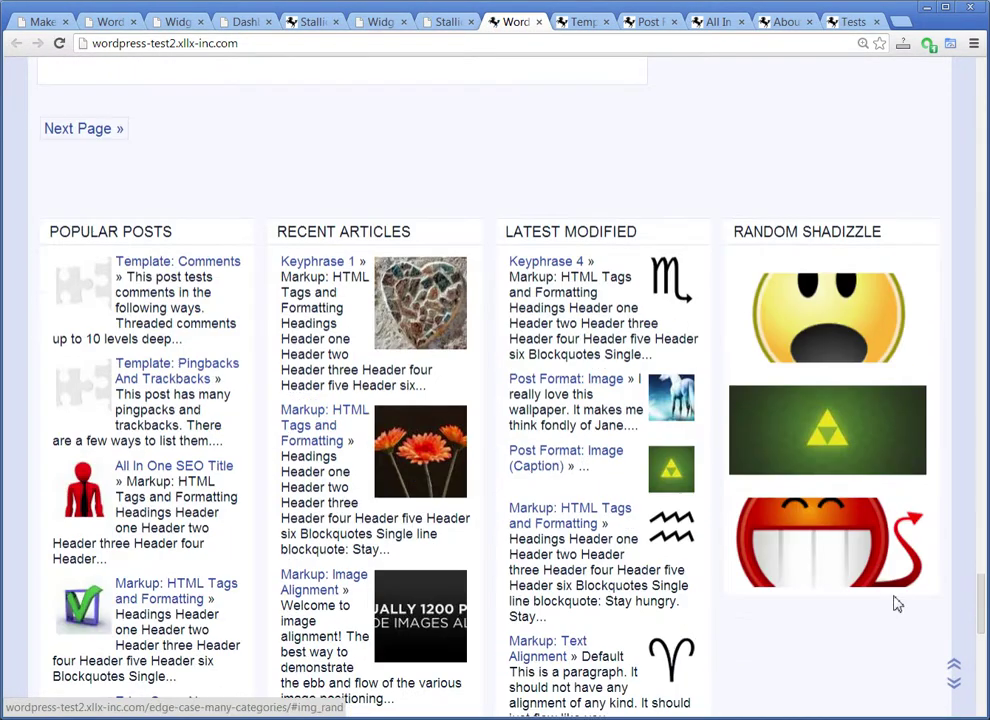
{"action": "left_click", "coordinate": [446, 22]}
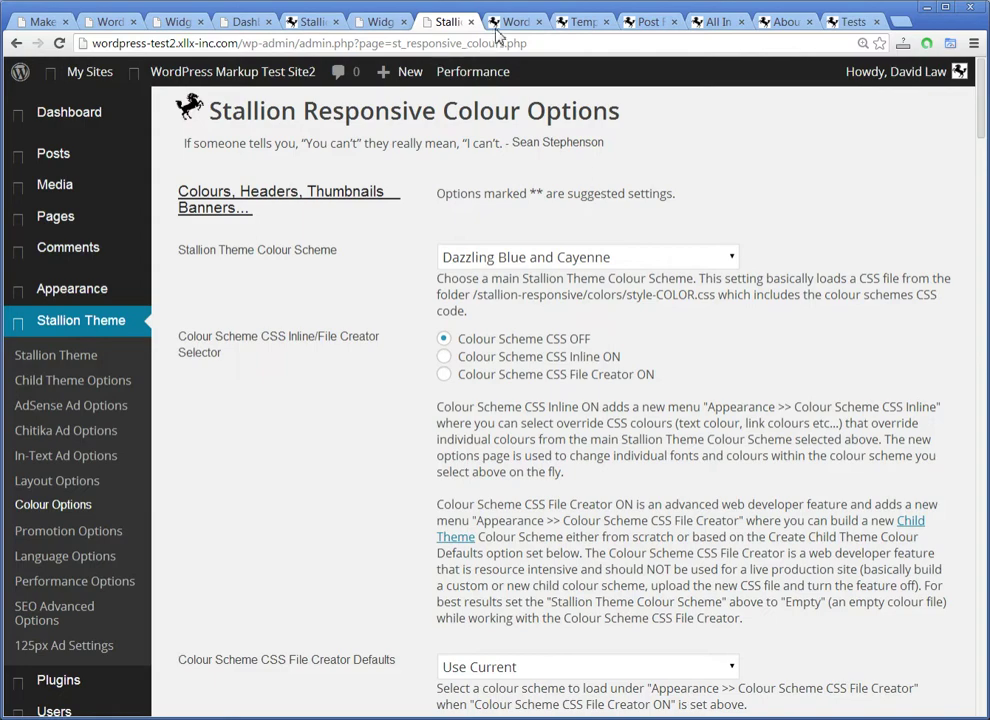
{"action": "left_click", "coordinate": [385, 24]}
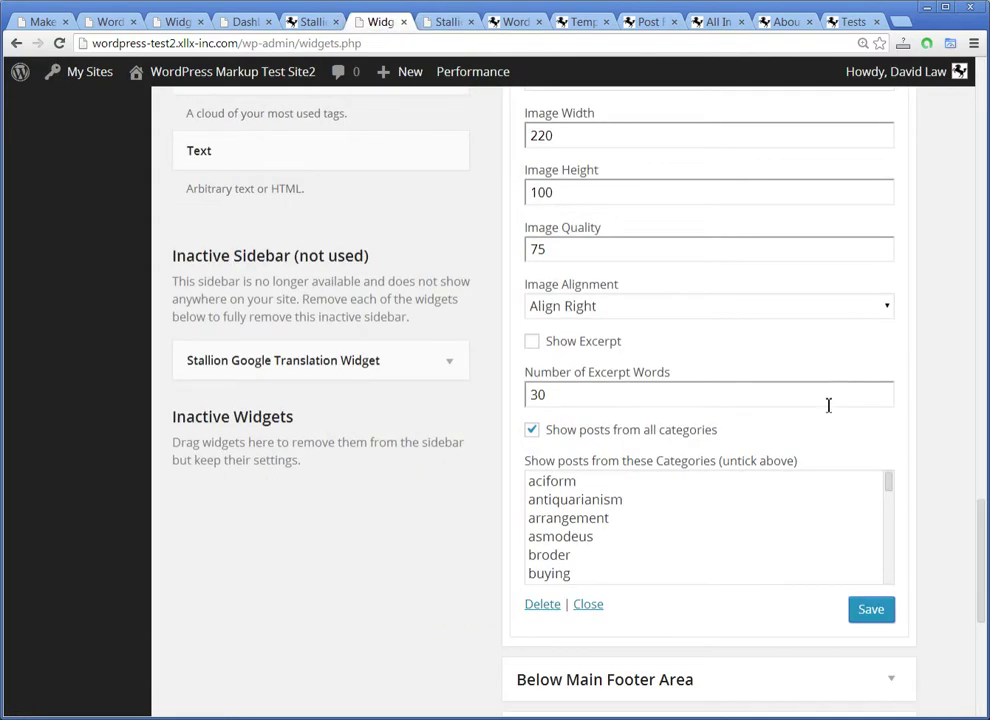
{"action": "scroll", "coordinate": [828, 405], "scroll_direction": "up", "scroll_amount": 1}
{"action": "left_click", "coordinate": [532, 414]}
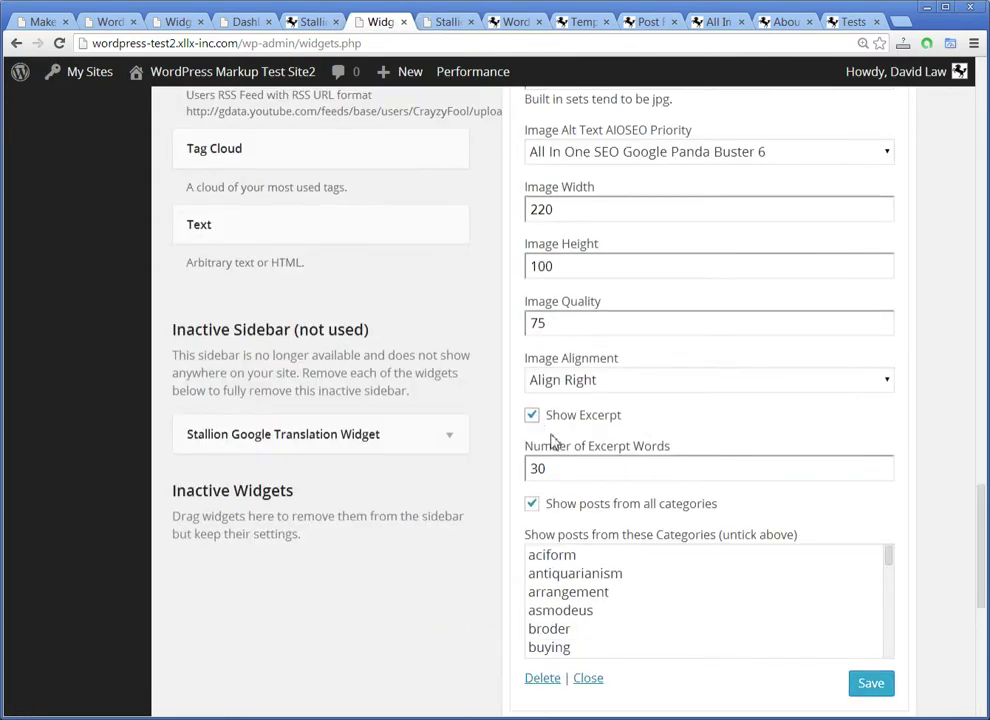
{"action": "scroll", "coordinate": [552, 441], "scroll_direction": "up", "scroll_amount": 4}
{"action": "scroll", "coordinate": [564, 358], "scroll_direction": "down", "scroll_amount": 4}
{"action": "left_click", "coordinate": [537, 418]}
- Set the Random Shadizzle widget to show text links without thumbnail images, with the number of posts at 5
{"action": "scroll", "coordinate": [566, 441], "scroll_direction": "up", "scroll_amount": 5}
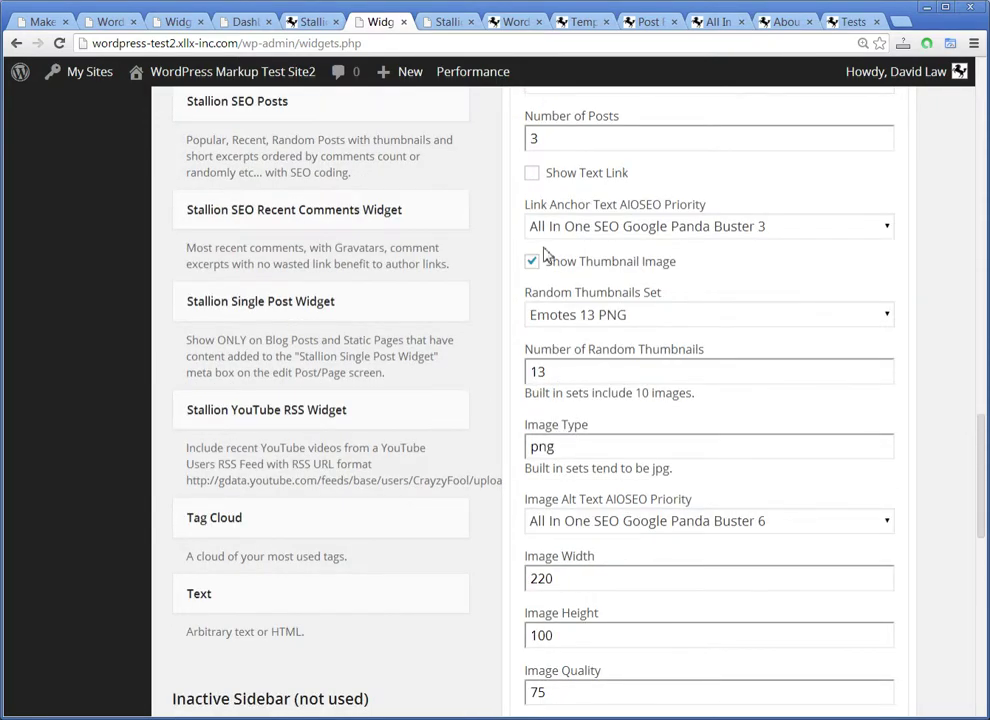
{"action": "scroll", "coordinate": [545, 255], "scroll_direction": "up", "scroll_amount": 1}
{"action": "left_click", "coordinate": [532, 246]}
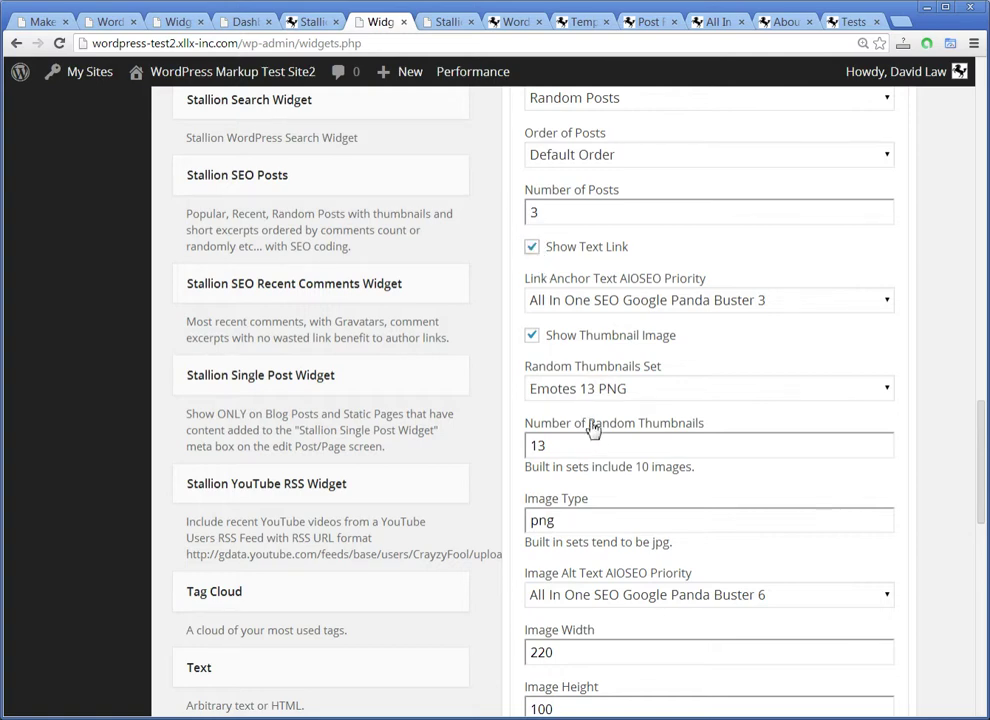
{"action": "left_click", "coordinate": [532, 335]}
{"action": "scroll", "coordinate": [576, 430], "scroll_direction": "up", "scroll_amount": 2}
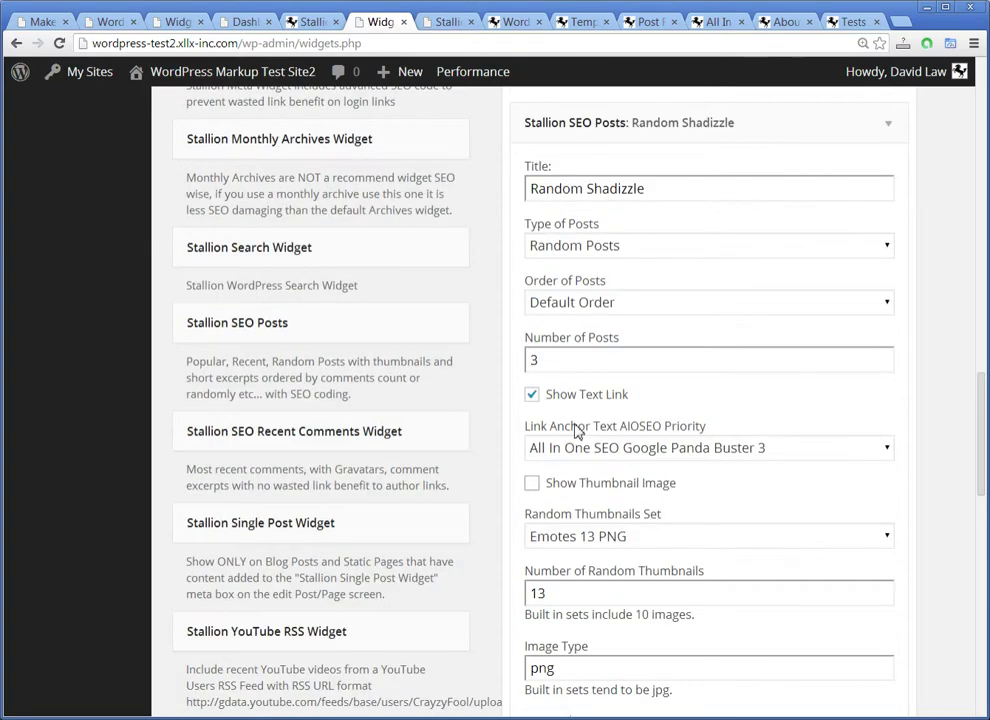
{"action": "left_click_drag", "start_coordinate": [561, 355], "coordinate": [460, 360]}
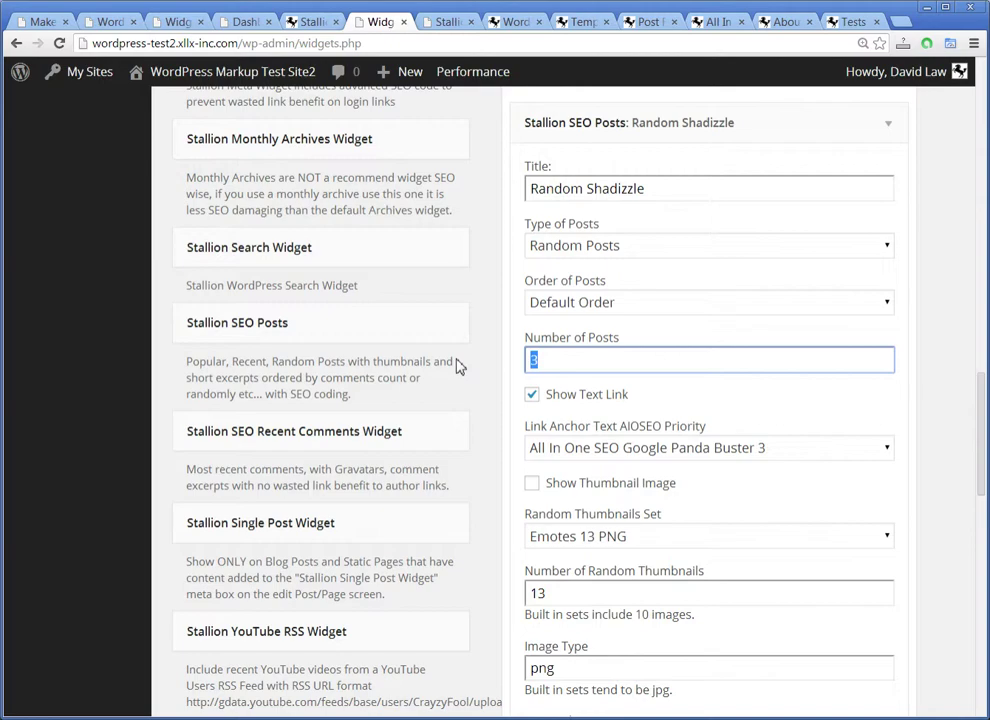
{"action": "type", "text": "5"}
- Save the Random Shadizzle widget and check its links-only list on the reloaded live home page
{"action": "scroll", "coordinate": [620, 455], "scroll_direction": "down", "scroll_amount": 7}
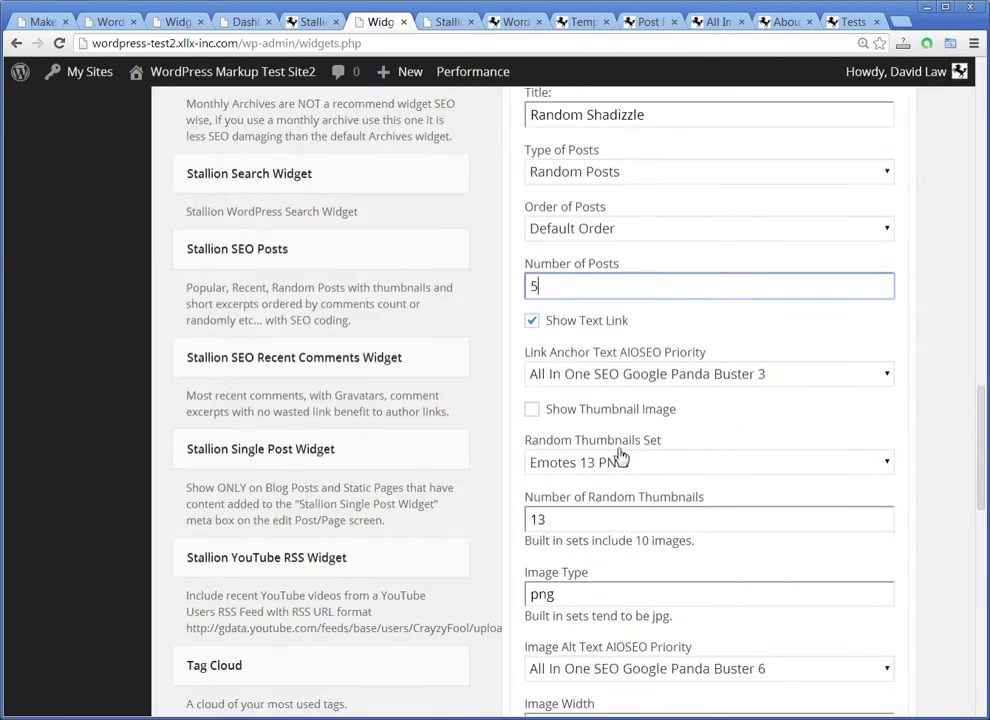
{"action": "left_click", "coordinate": [871, 612]}
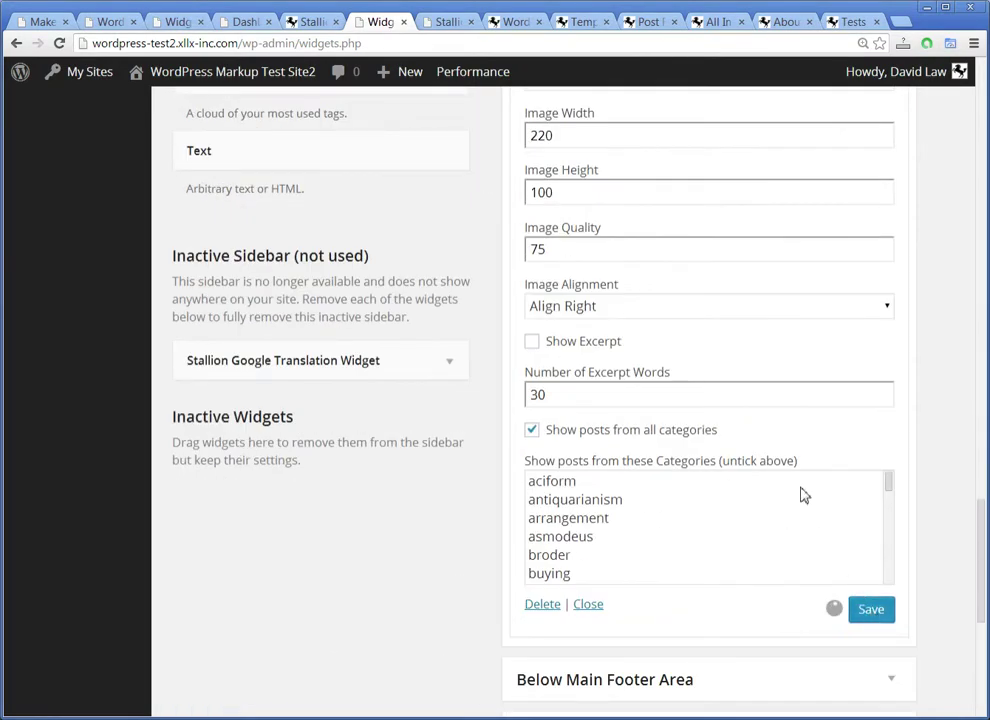
{"action": "left_click", "coordinate": [515, 24]}
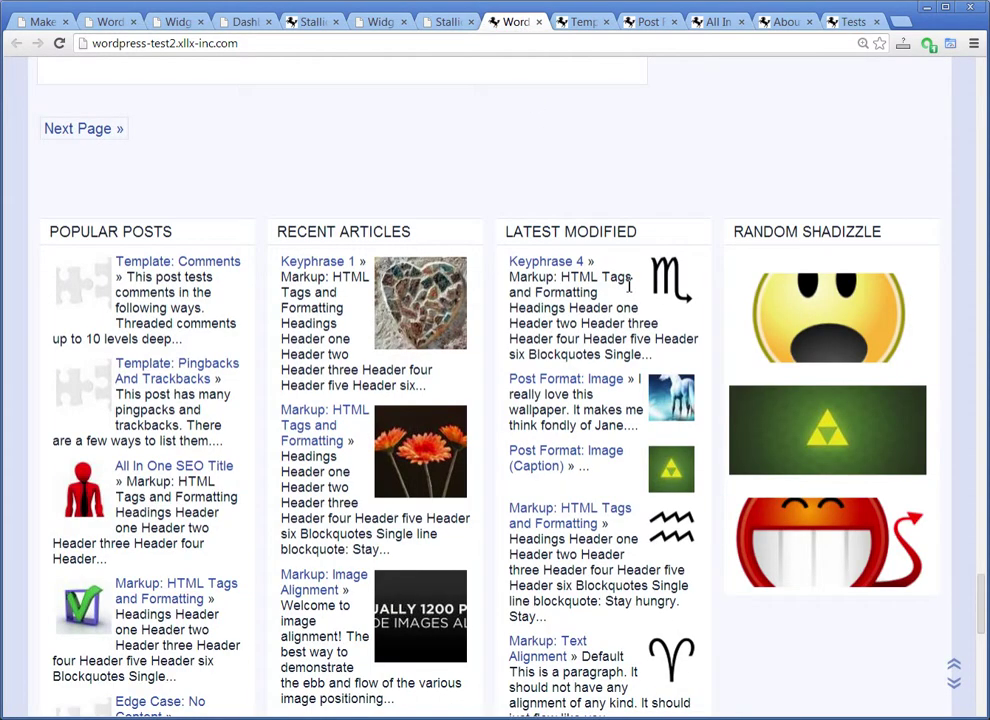
{"action": "key", "text": "F5"}
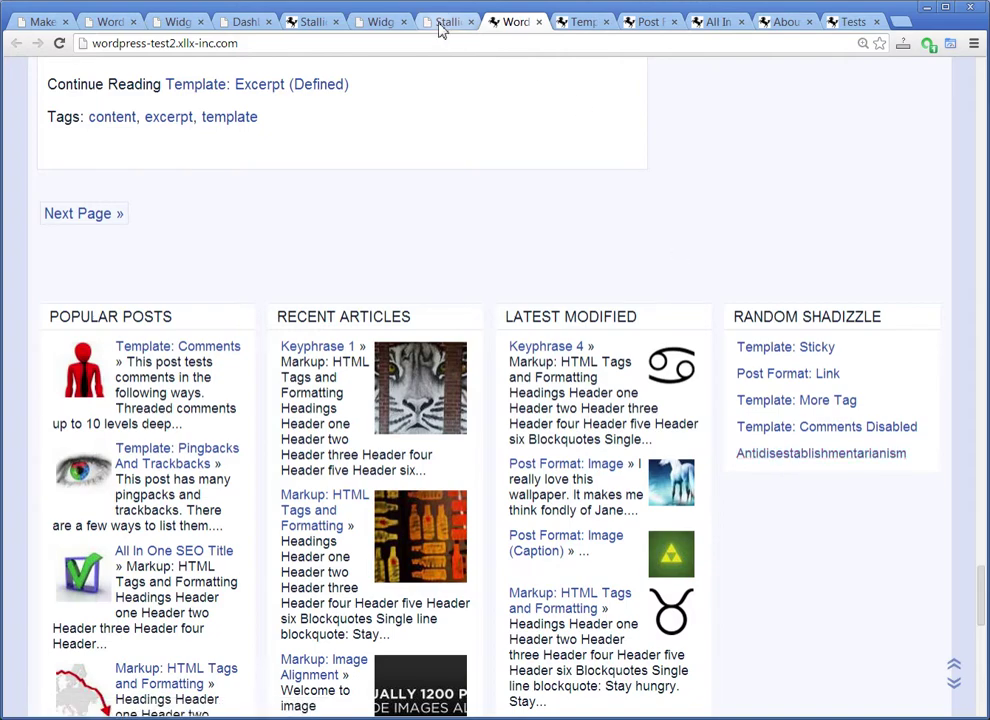
- Return to the widgets admin page and turn on Show Excerpt for the Random Shadizzle widget
{"action": "left_click", "coordinate": [382, 22]}
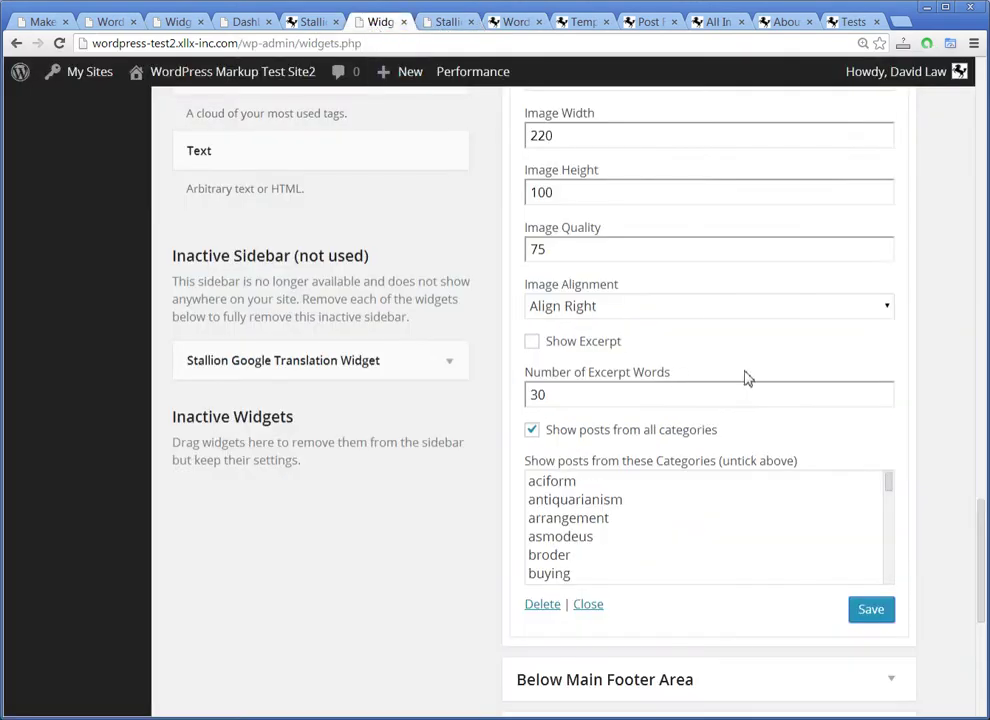
{"action": "scroll", "coordinate": [748, 431], "scroll_direction": "up", "scroll_amount": 3}
{"action": "scroll", "coordinate": [746, 435], "scroll_direction": "down", "scroll_amount": 2}
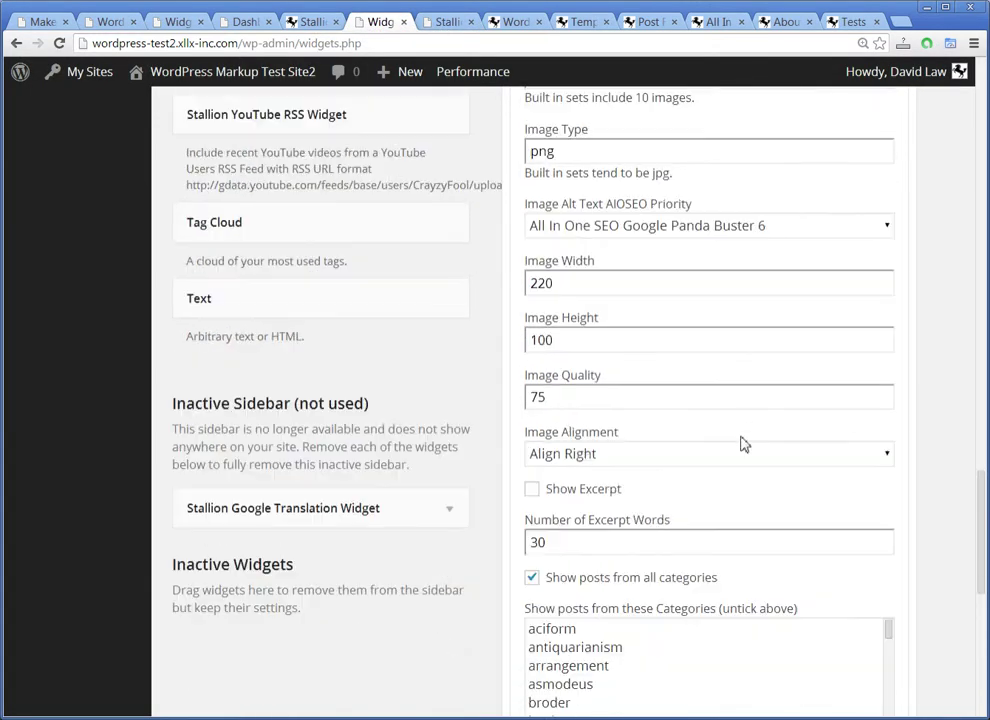
{"action": "left_click", "coordinate": [531, 489]}
{"action": "scroll", "coordinate": [771, 528], "scroll_direction": "down", "scroll_amount": 2}
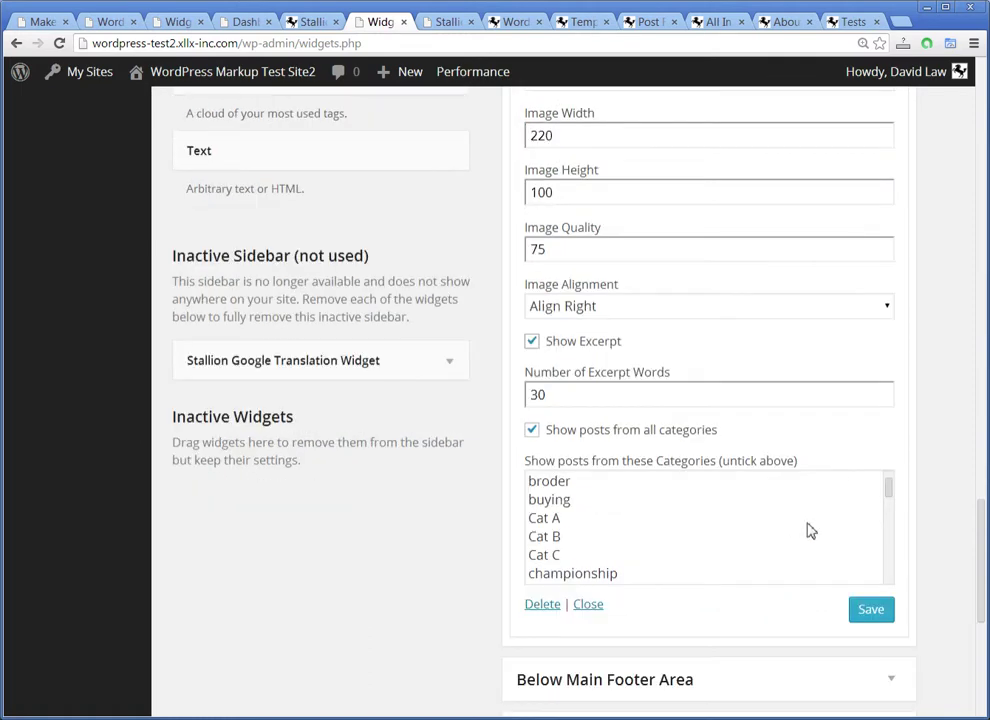
- Save the Random Shadizzle widget and check its text links with excerpts on the reloaded live home page
{"action": "left_click", "coordinate": [866, 607]}
{"action": "left_click", "coordinate": [518, 22]}
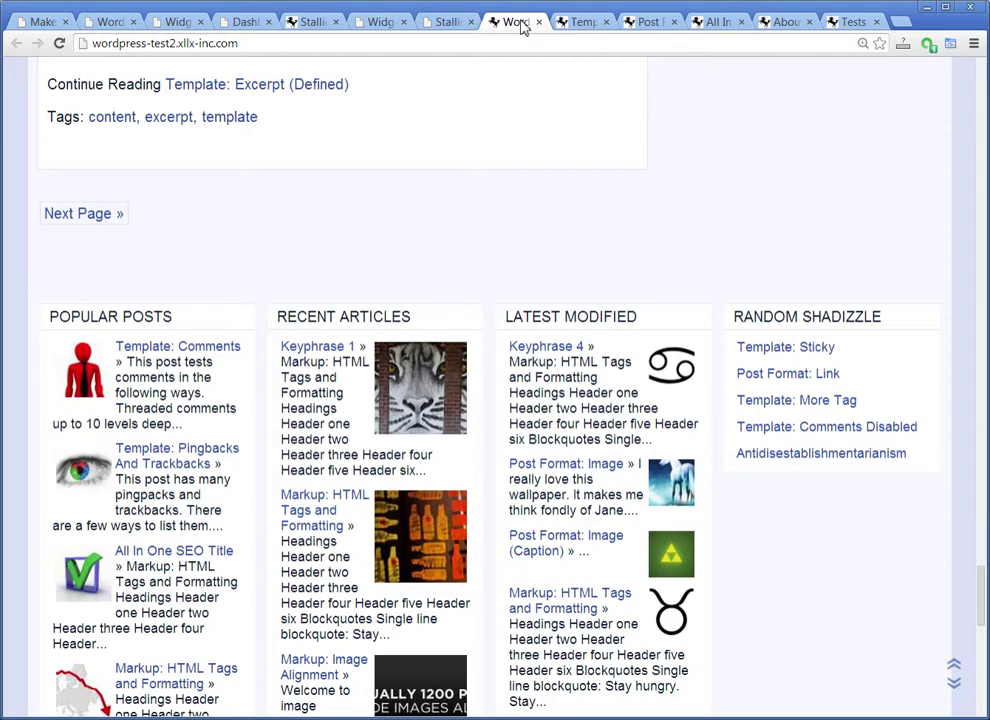
{"action": "key", "text": "F5"}
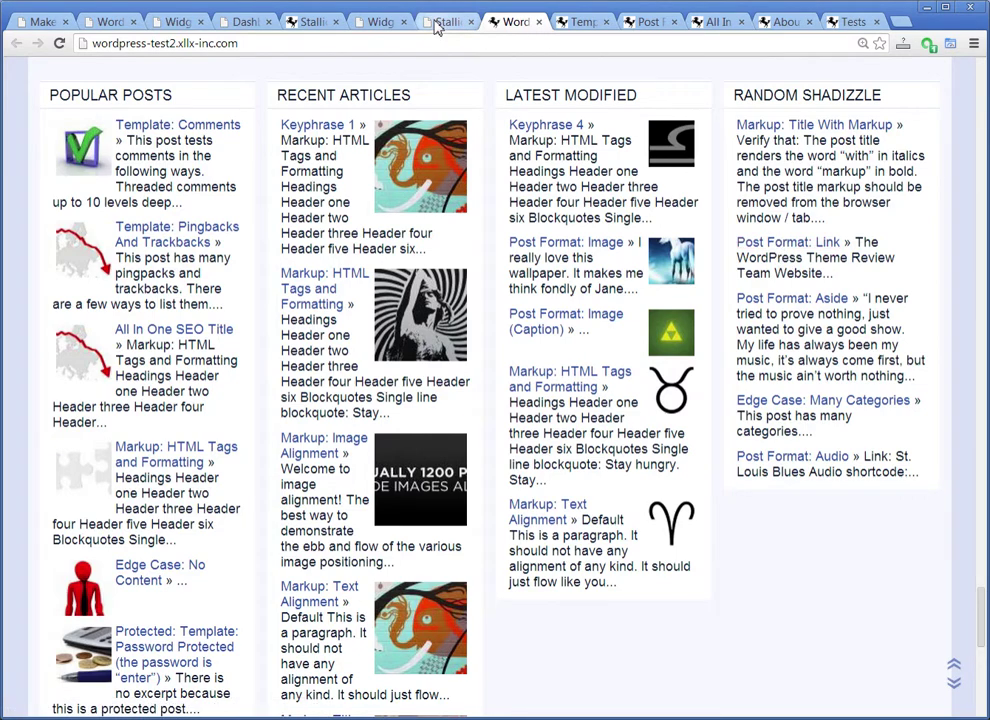
- Return to the widgets admin page and turn off Show Text Link for the Random Shadizzle widget
{"action": "left_click", "coordinate": [385, 22]}
{"action": "scroll", "coordinate": [696, 365], "scroll_direction": "up", "scroll_amount": 5}
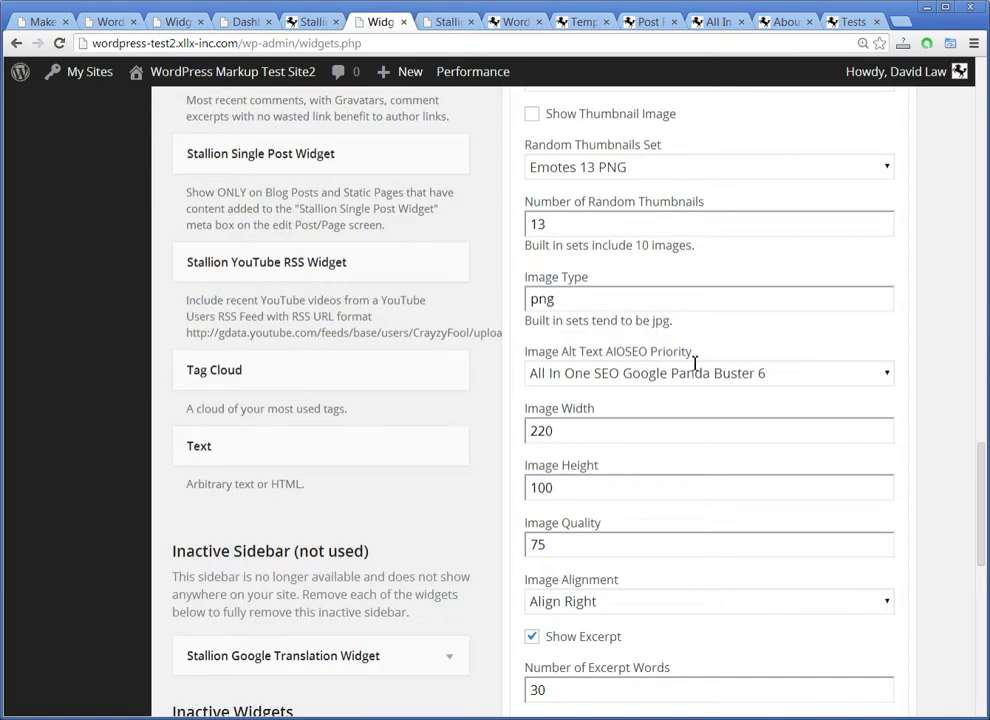
{"action": "scroll", "coordinate": [735, 339], "scroll_direction": "up", "scroll_amount": 1}
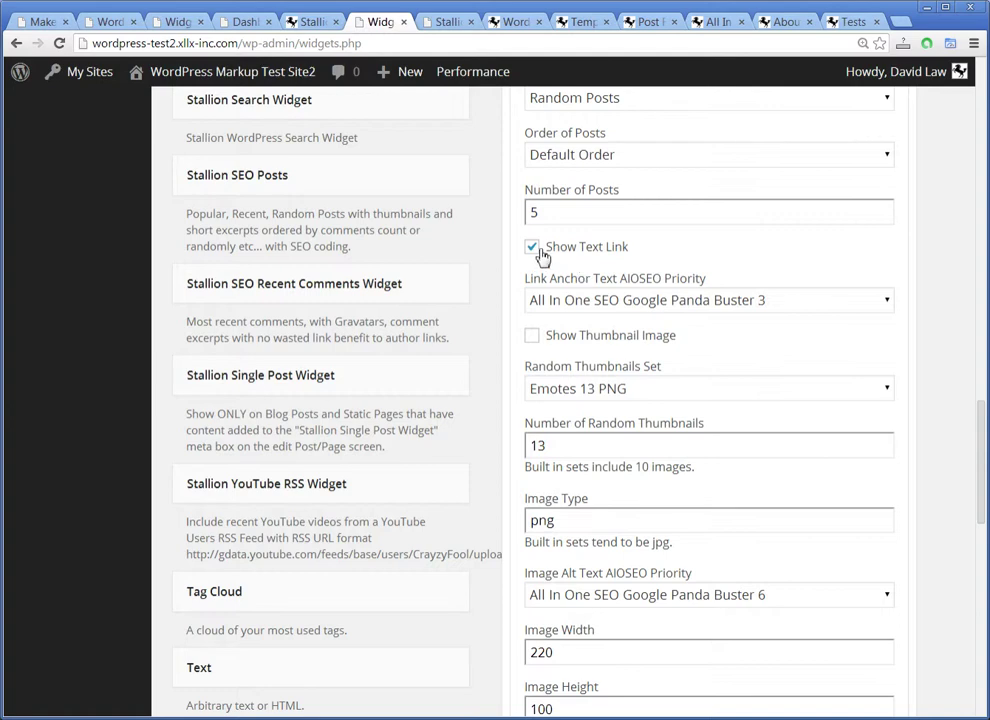
{"action": "scroll", "coordinate": [727, 470], "scroll_direction": "down", "scroll_amount": 5}
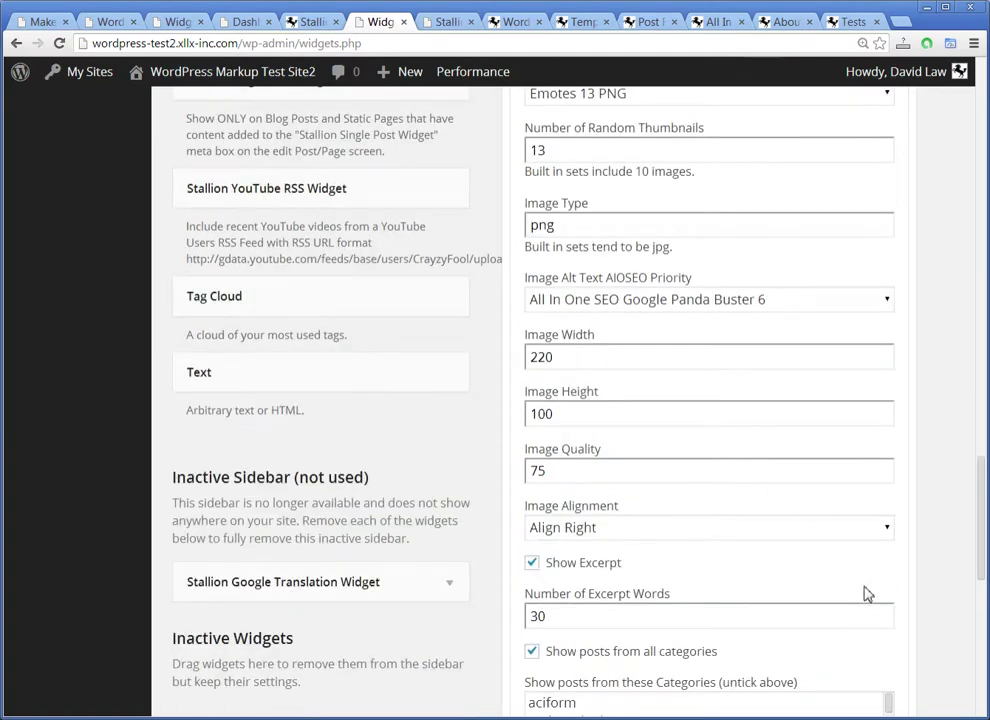
- Save the Random Shadizzle widget and check its excerpts-only list on the reloaded live home page
{"action": "left_click", "coordinate": [871, 683]}
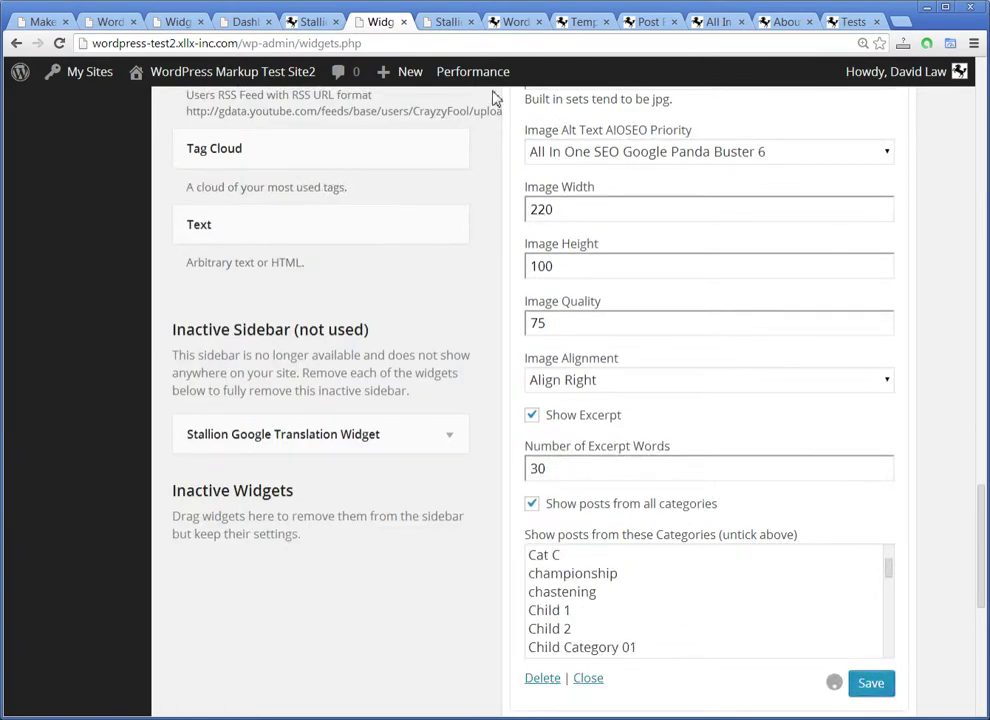
{"action": "left_click", "coordinate": [514, 27]}
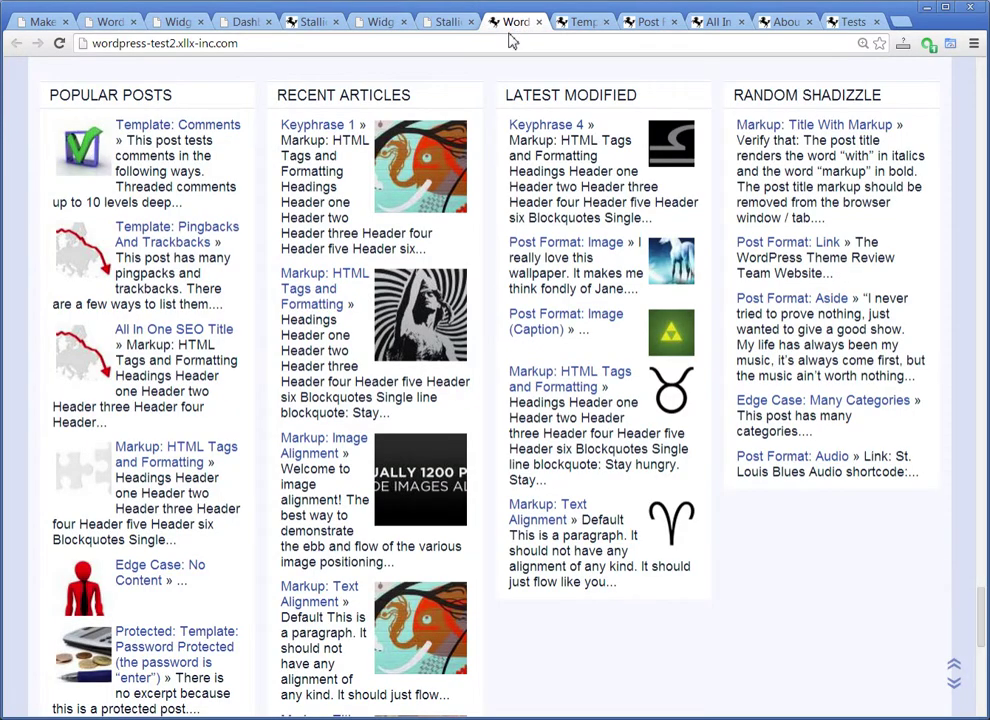
{"action": "key", "text": "F5"}
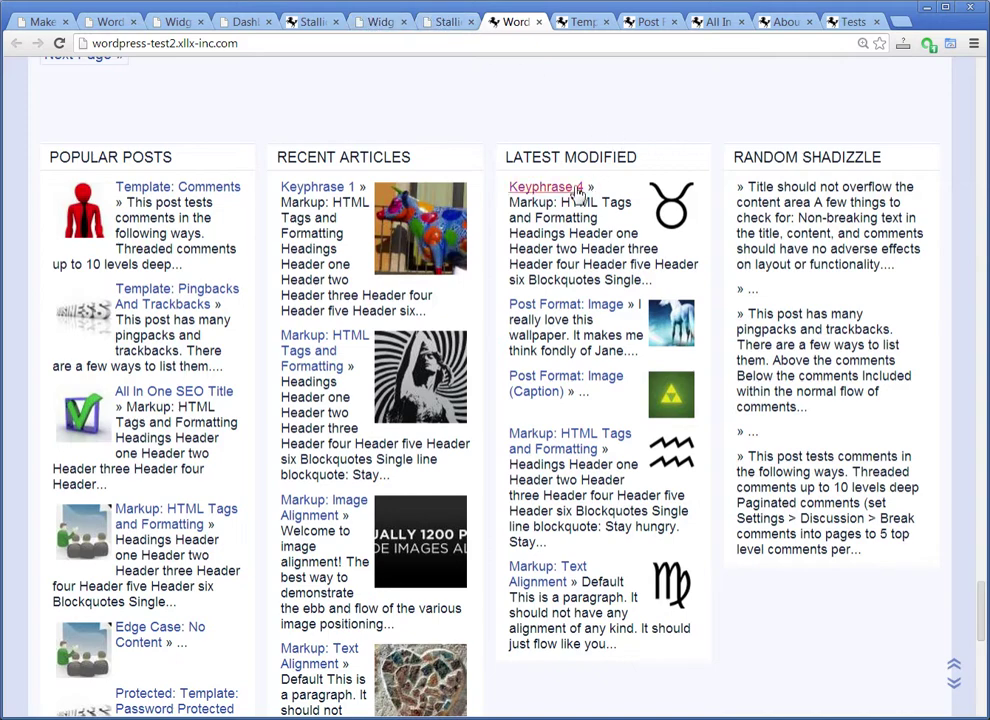
- Return to the widgets admin page and set the Random Shadizzle widget's Type of Posts to Reverse Alphabetical Posts
{"action": "left_click", "coordinate": [379, 24]}
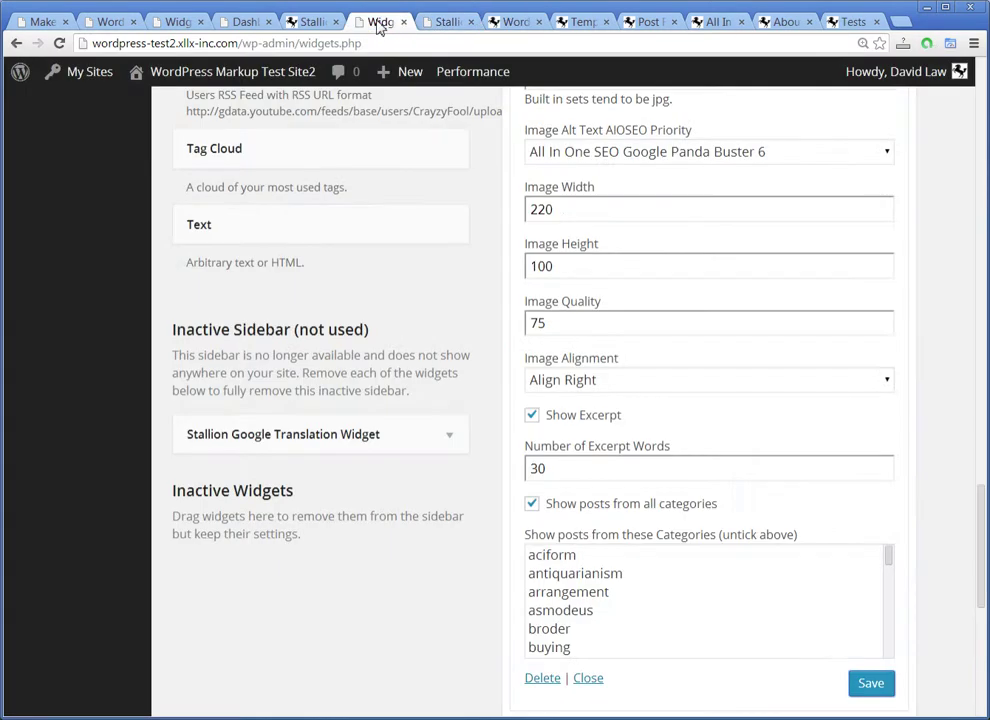
{"action": "left_click_drag", "start_coordinate": [979, 475], "coordinate": [810, 346]}
{"action": "left_click", "coordinate": [584, 312]}
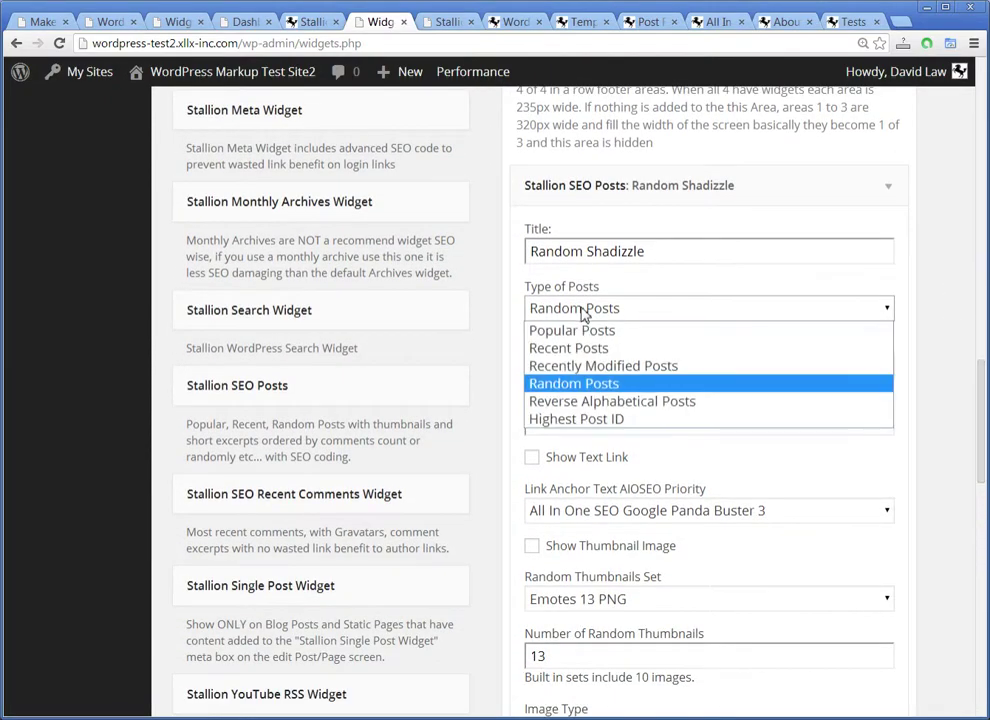
{"action": "left_click", "coordinate": [648, 404]}
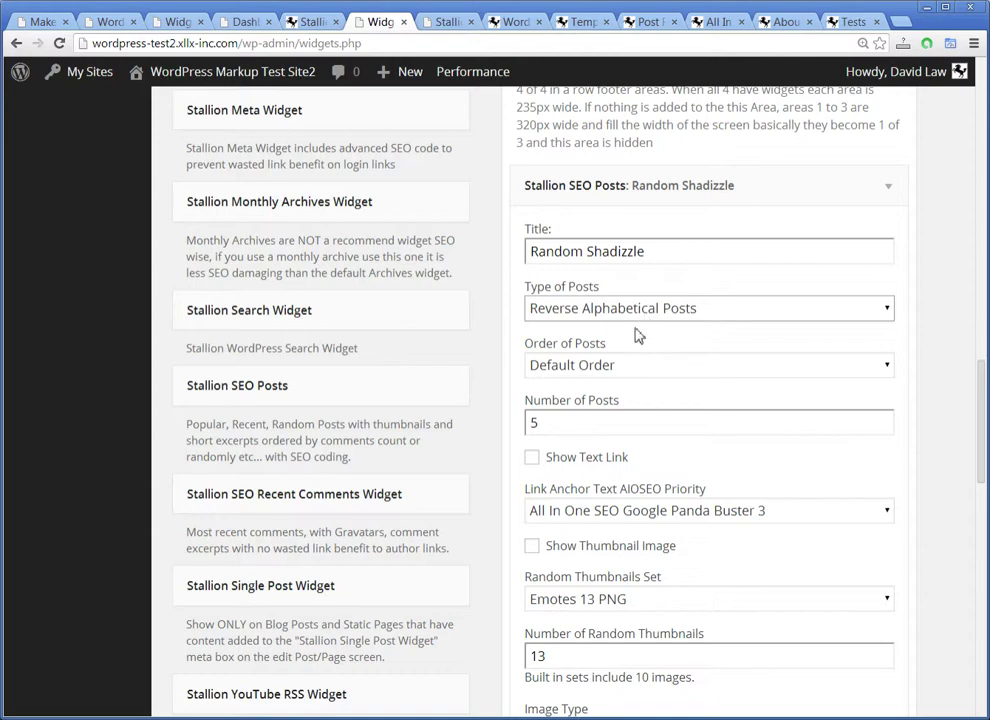
- Turn on Show Text Link and Show Thumbnail Image for the Random Shadizzle widget
{"action": "scroll", "coordinate": [601, 449], "scroll_direction": "down", "scroll_amount": 5}
{"action": "scroll", "coordinate": [615, 443], "scroll_direction": "up", "scroll_amount": 4}
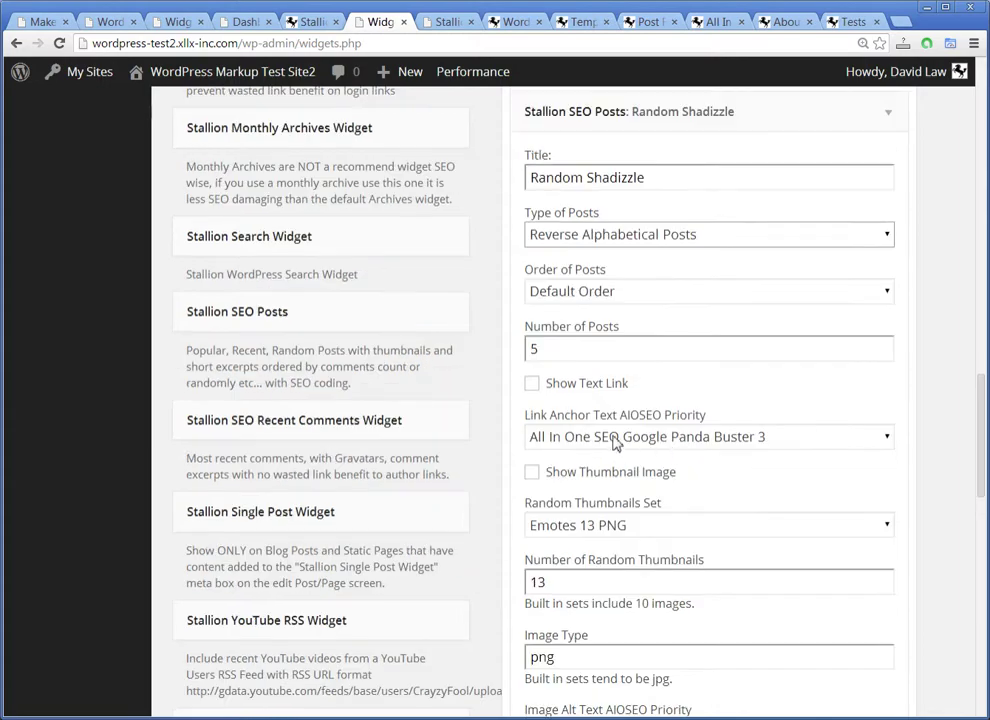
{"action": "left_click", "coordinate": [532, 383]}
{"action": "left_click", "coordinate": [531, 471]}
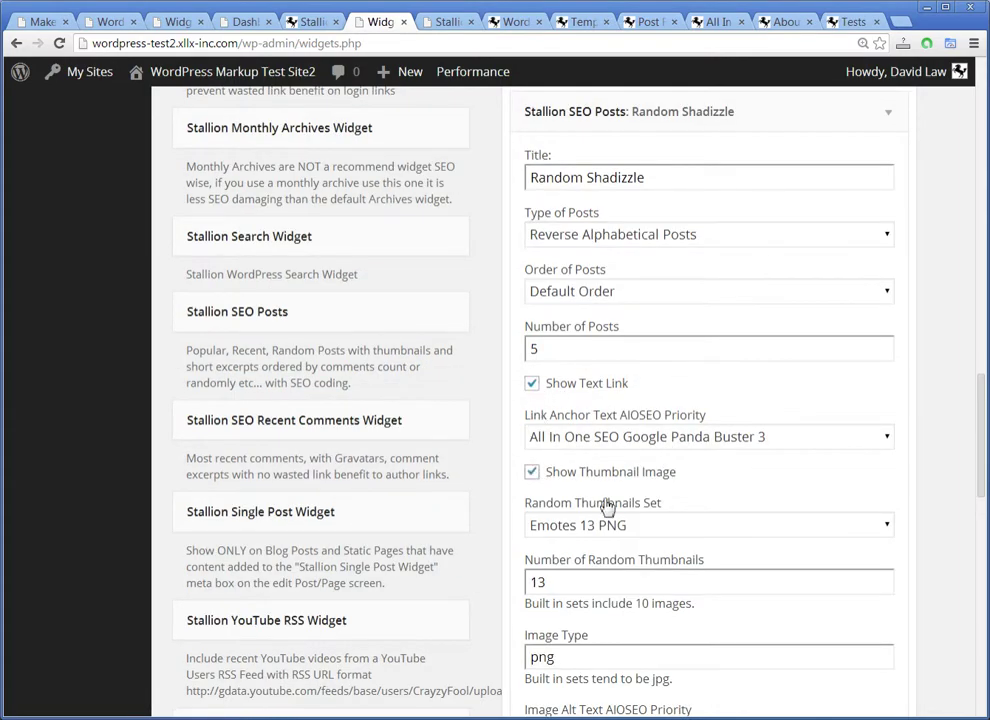
- Save the Random Shadizzle widget and check its reverse alphabetical posts with thumbnails, links and excerpts on the reloaded live home page
{"action": "scroll", "coordinate": [762, 540], "scroll_direction": "down", "scroll_amount": 5}
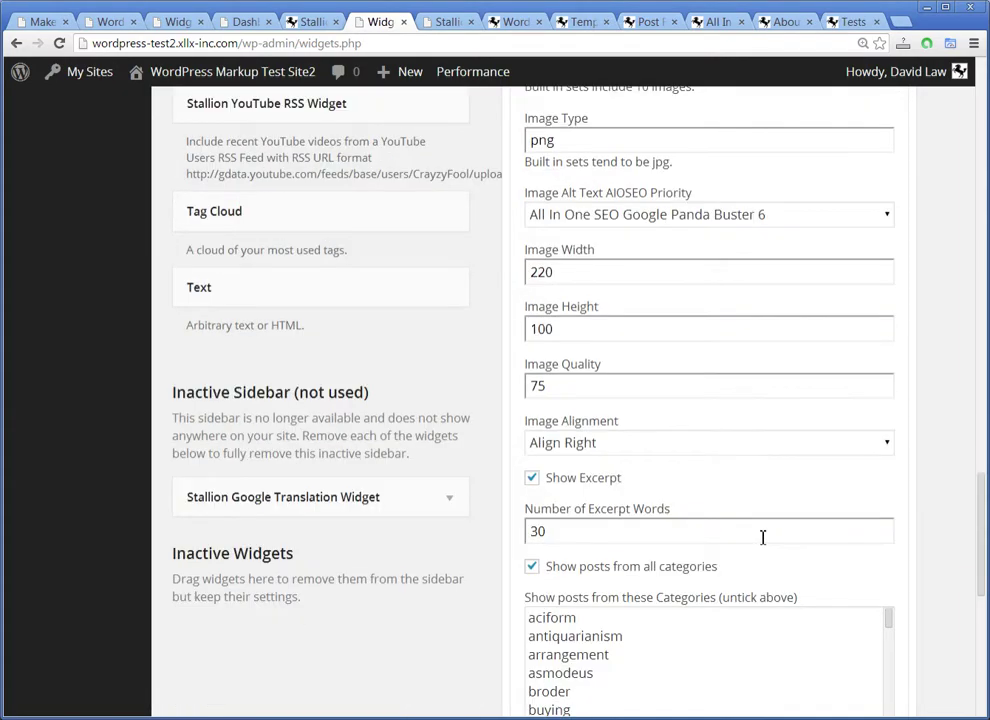
{"action": "scroll", "coordinate": [762, 537], "scroll_direction": "down", "scroll_amount": 3}
{"action": "left_click", "coordinate": [860, 672]}
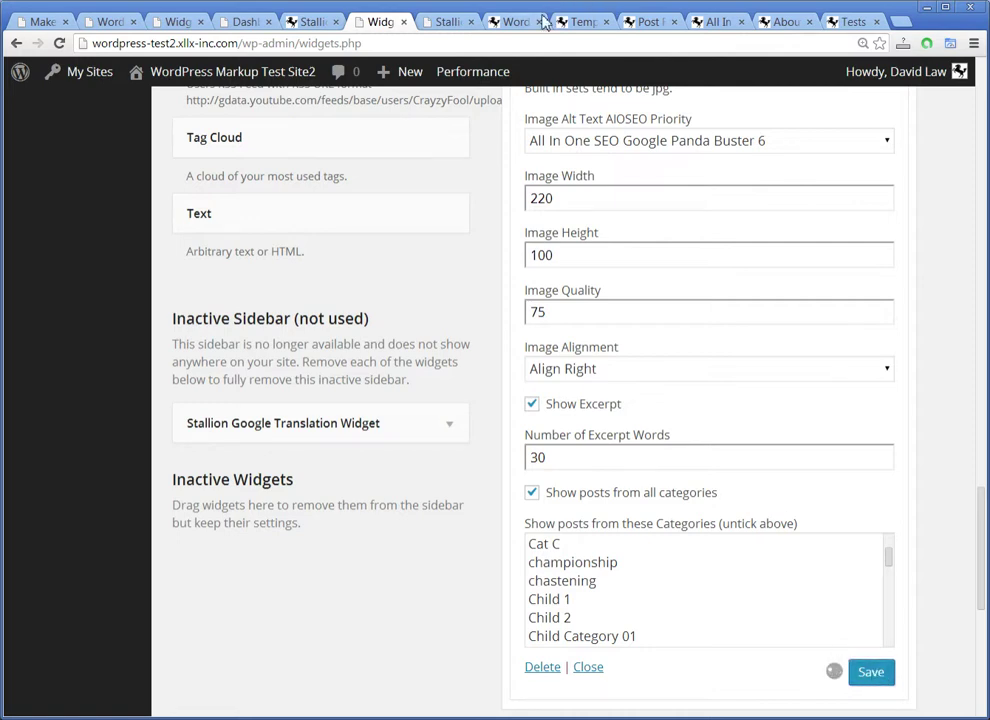
{"action": "left_click", "coordinate": [512, 24]}
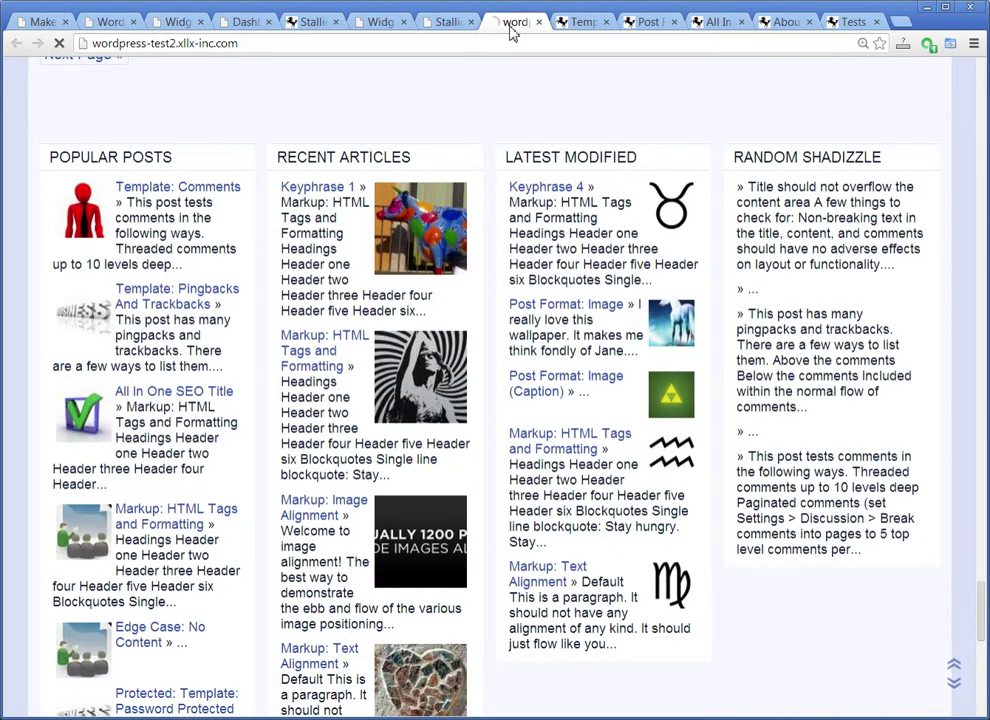
{"action": "key", "text": "F5"}
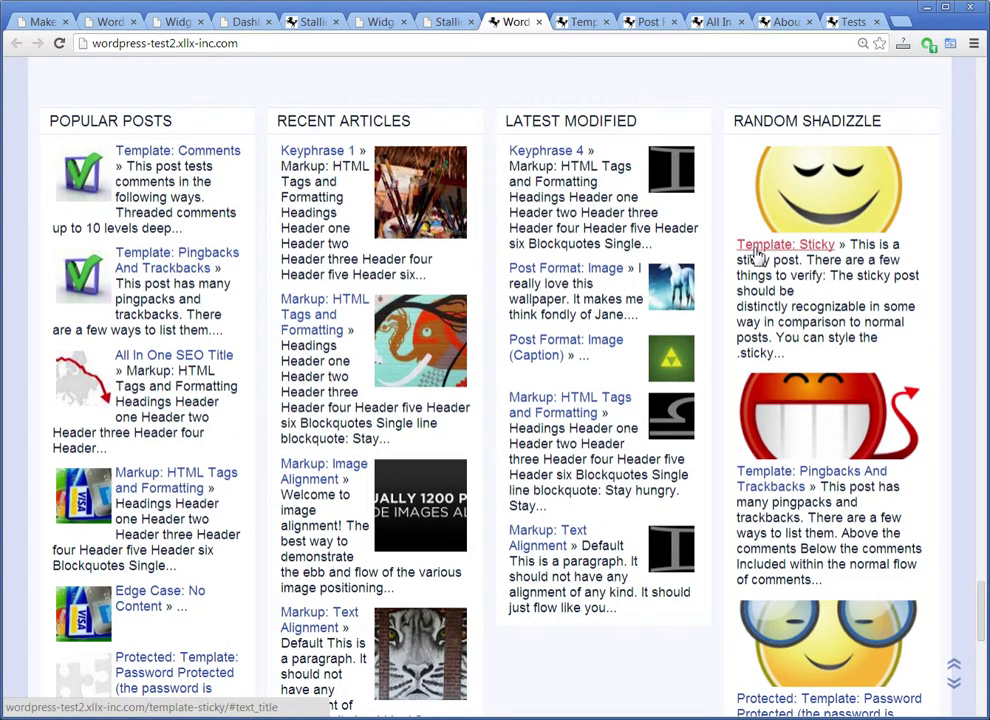
{"action": "scroll", "coordinate": [830, 380], "scroll_direction": "down", "scroll_amount": 1}
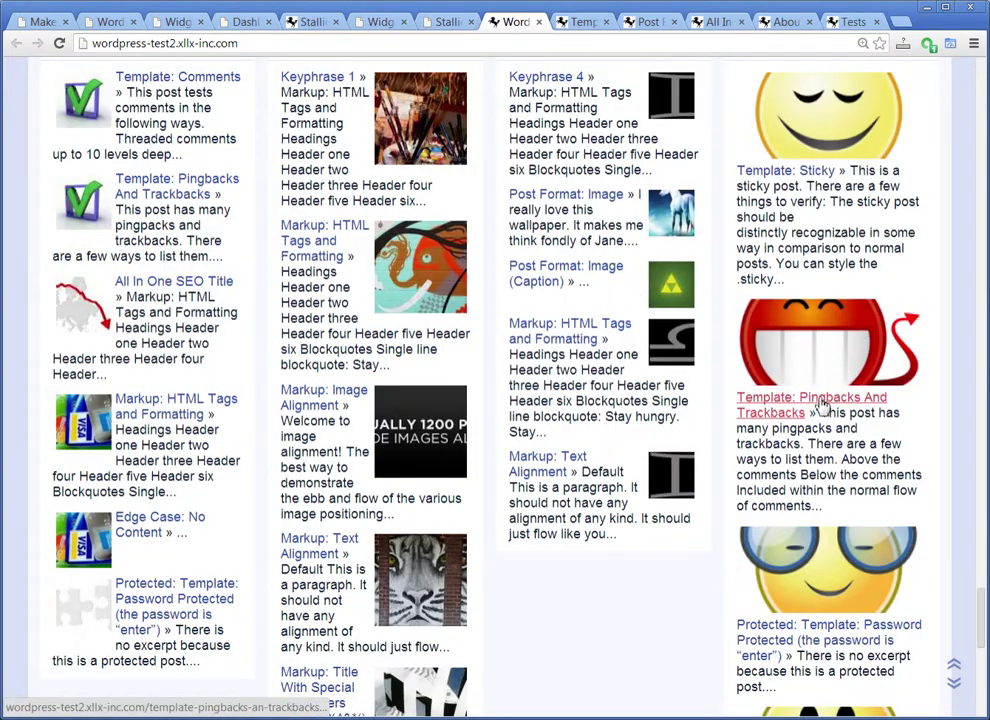
{"action": "scroll", "coordinate": [820, 405], "scroll_direction": "down", "scroll_amount": 2}
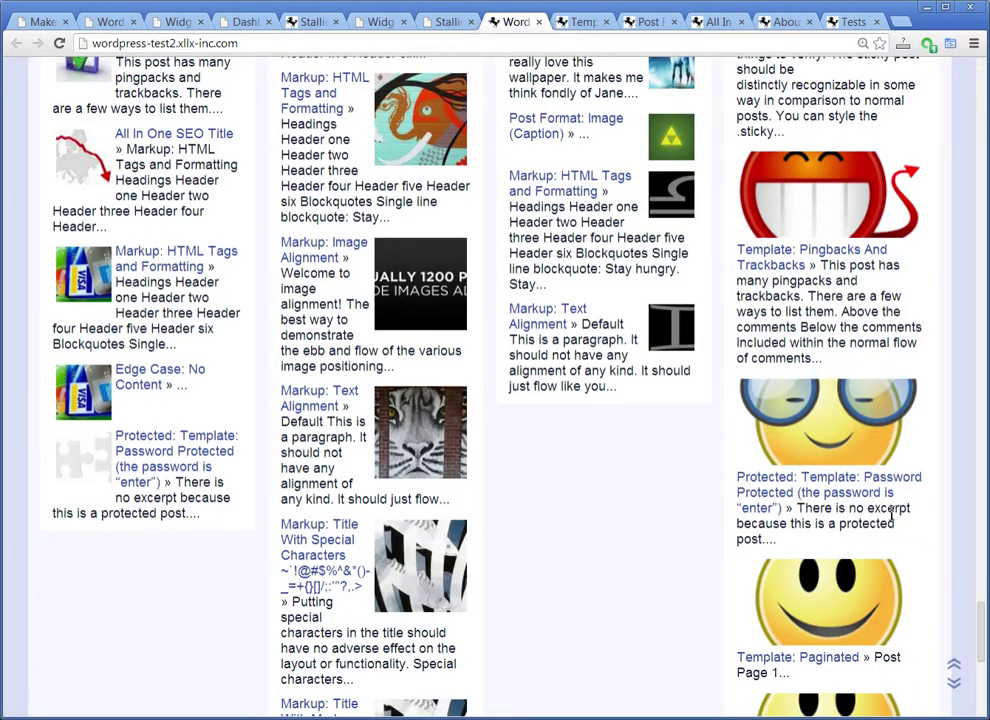
{"action": "scroll", "coordinate": [860, 500], "scroll_direction": "down", "scroll_amount": 1}
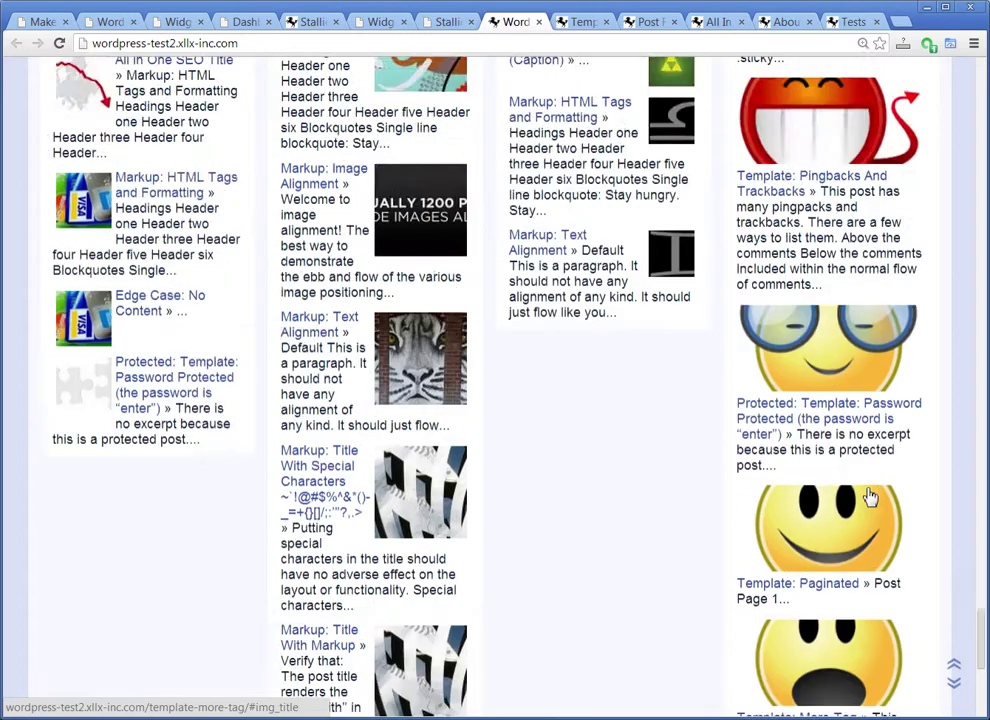
{"action": "scroll", "coordinate": [850, 470], "scroll_direction": "up", "scroll_amount": 5}
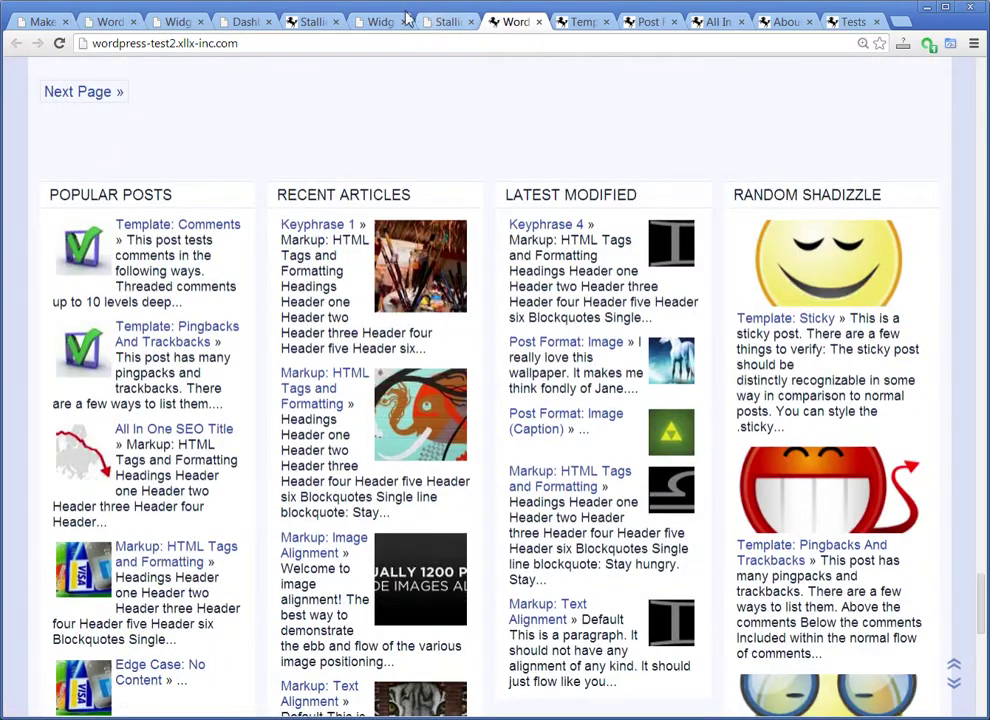
- Return to the widgets admin page and set the Random Shadizzle widget's Order of Posts to Reverse Order
{"action": "left_click", "coordinate": [377, 21]}
{"action": "scroll", "coordinate": [715, 337], "scroll_direction": "up", "scroll_amount": 5}
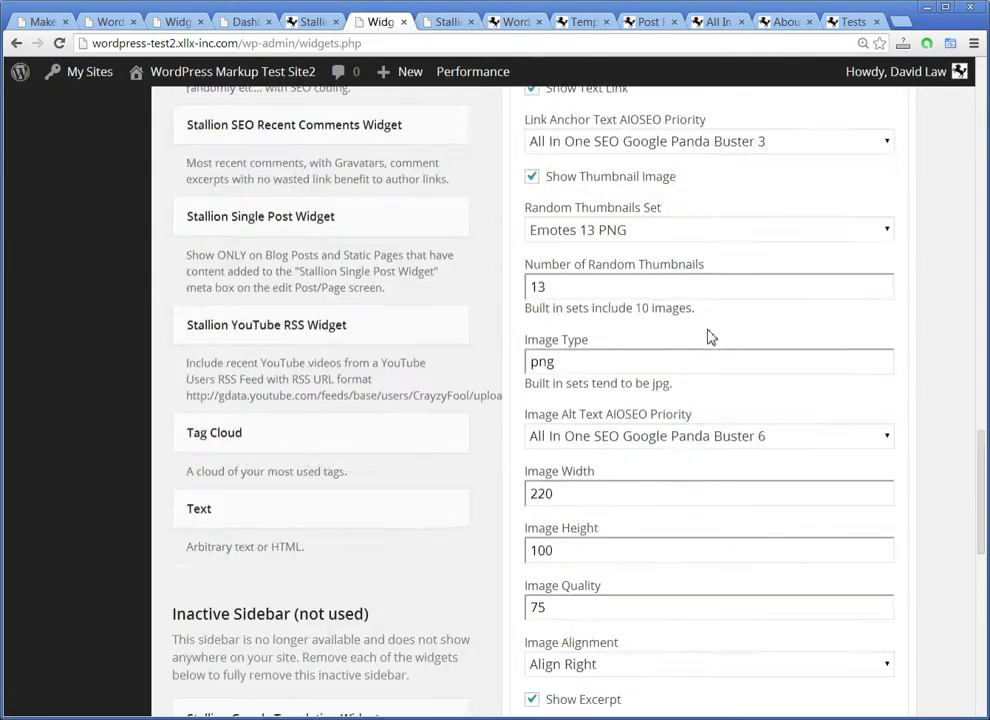
{"action": "scroll", "coordinate": [709, 337], "scroll_direction": "up", "scroll_amount": 5}
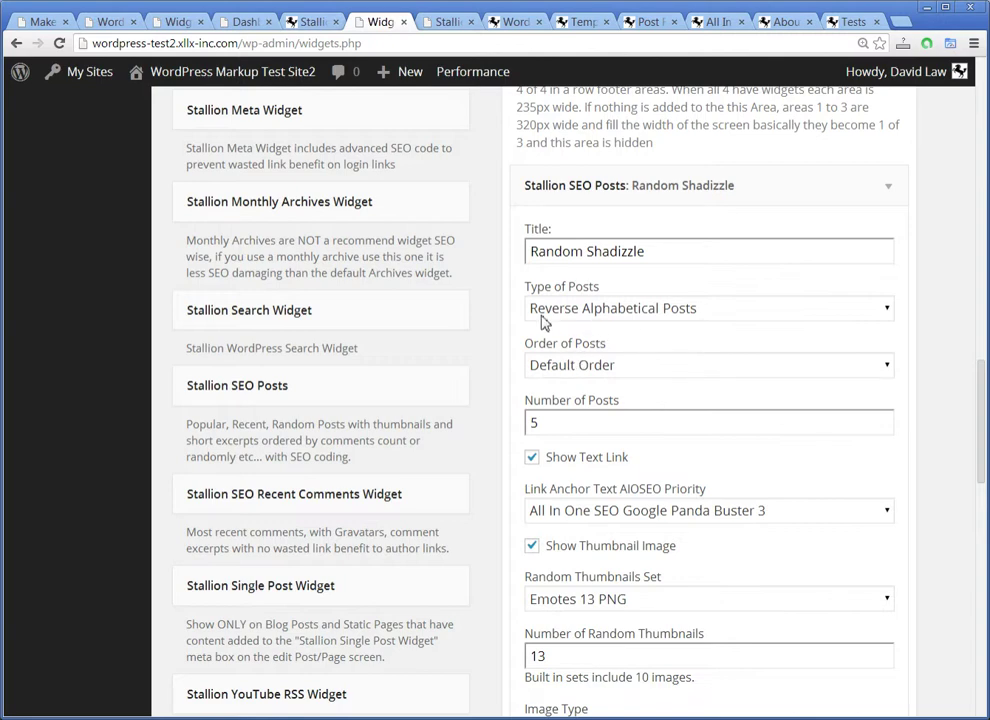
{"action": "left_click", "coordinate": [564, 368]}
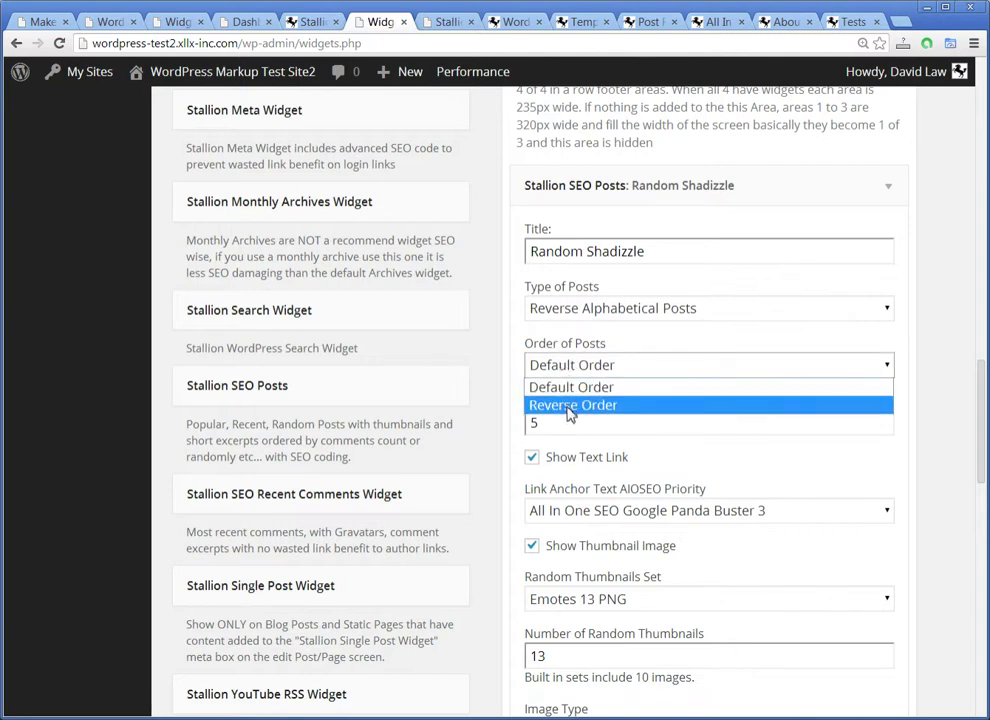
{"action": "left_click", "coordinate": [569, 406]}
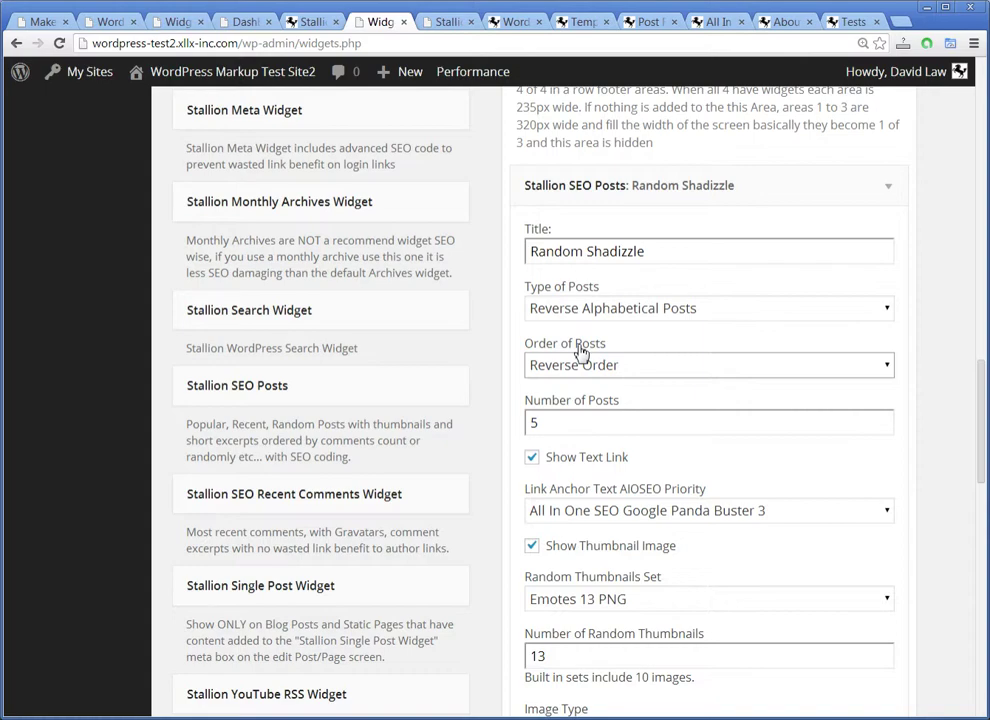
- Save the Random Shadizzle widget and reload the live home page
{"action": "scroll", "coordinate": [840, 545], "scroll_direction": "down", "scroll_amount": 8}
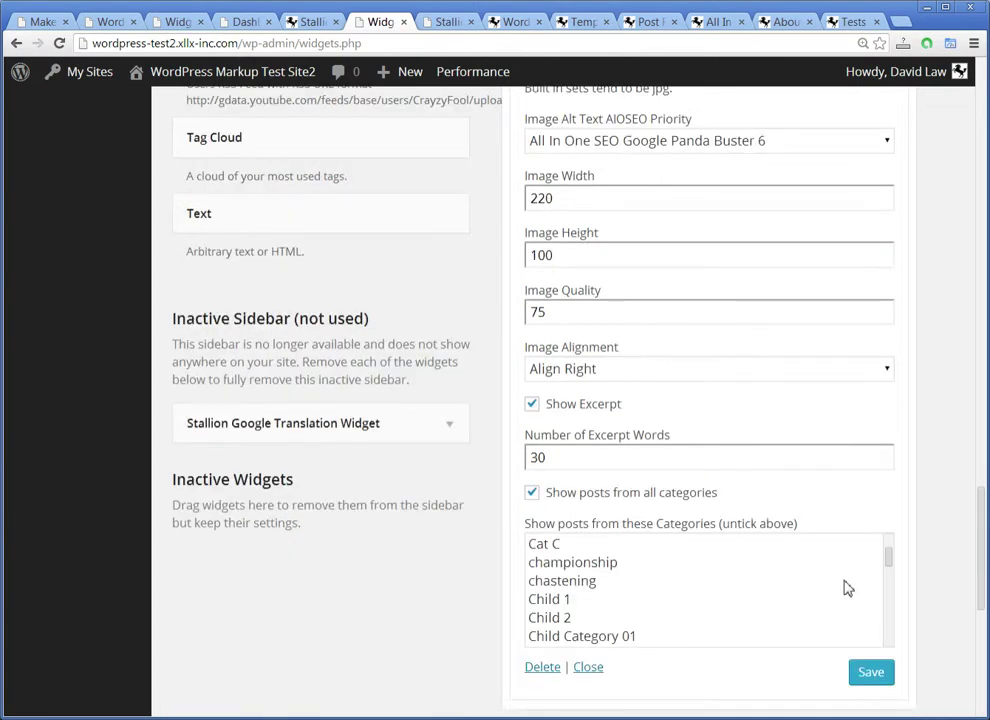
{"action": "left_click", "coordinate": [881, 678]}
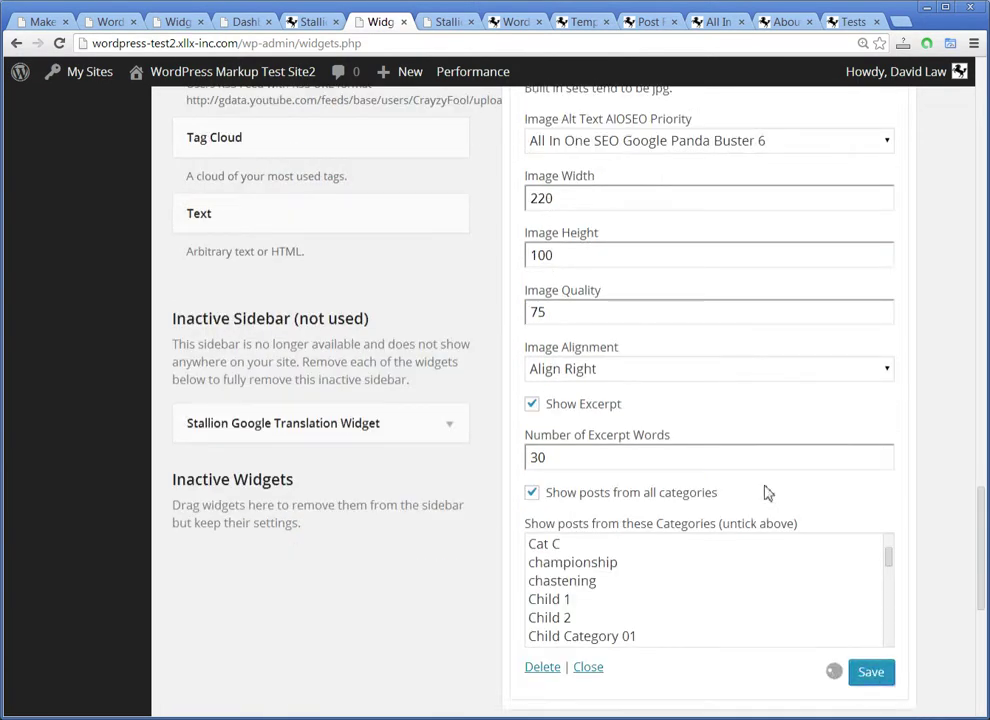
{"action": "left_click", "coordinate": [512, 22]}
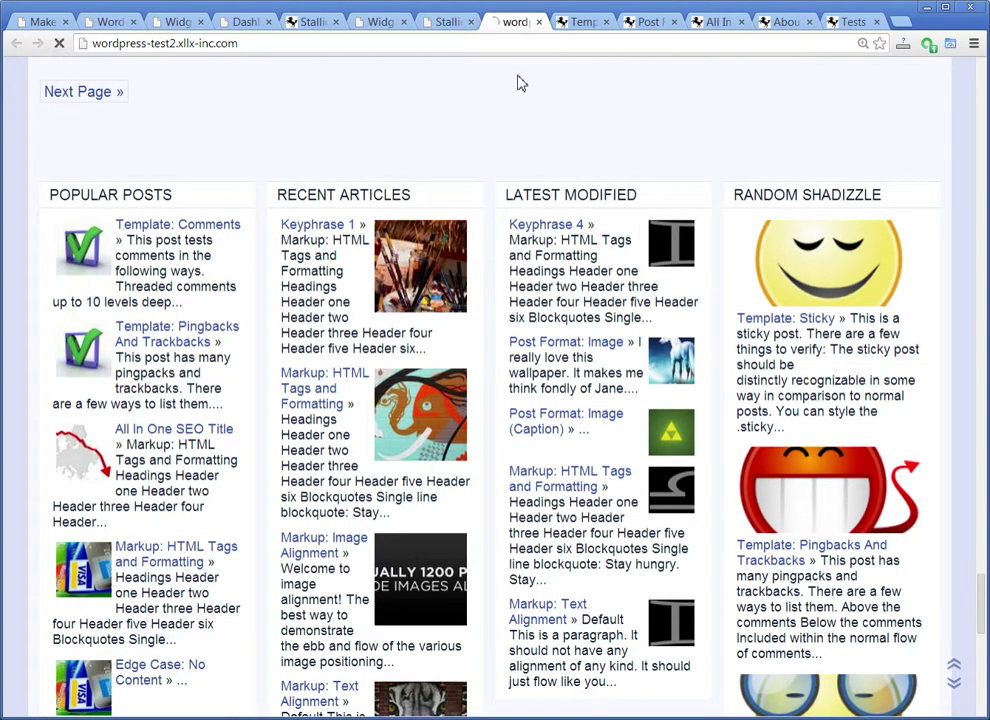
{"action": "left_click", "coordinate": [695, 448]}
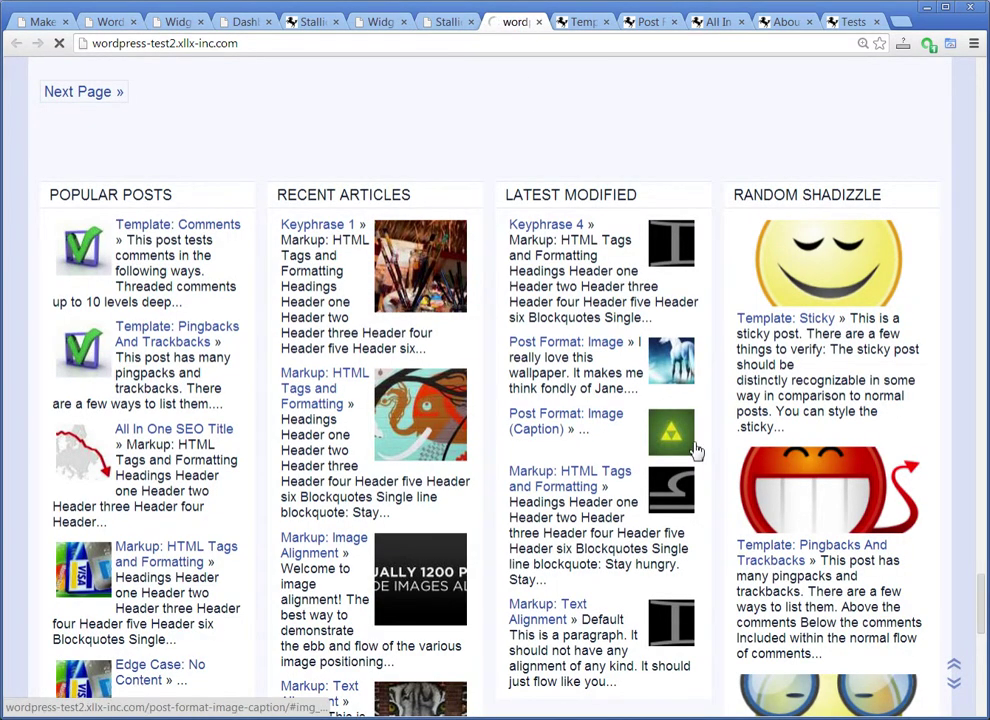
- Examine the order of posts in the Random Shadizzle footer widget on the live home page
{"action": "scroll", "coordinate": [697, 452], "scroll_direction": "down", "scroll_amount": 6}
{"action": "scroll", "coordinate": [697, 452], "scroll_direction": "up", "scroll_amount": 10}
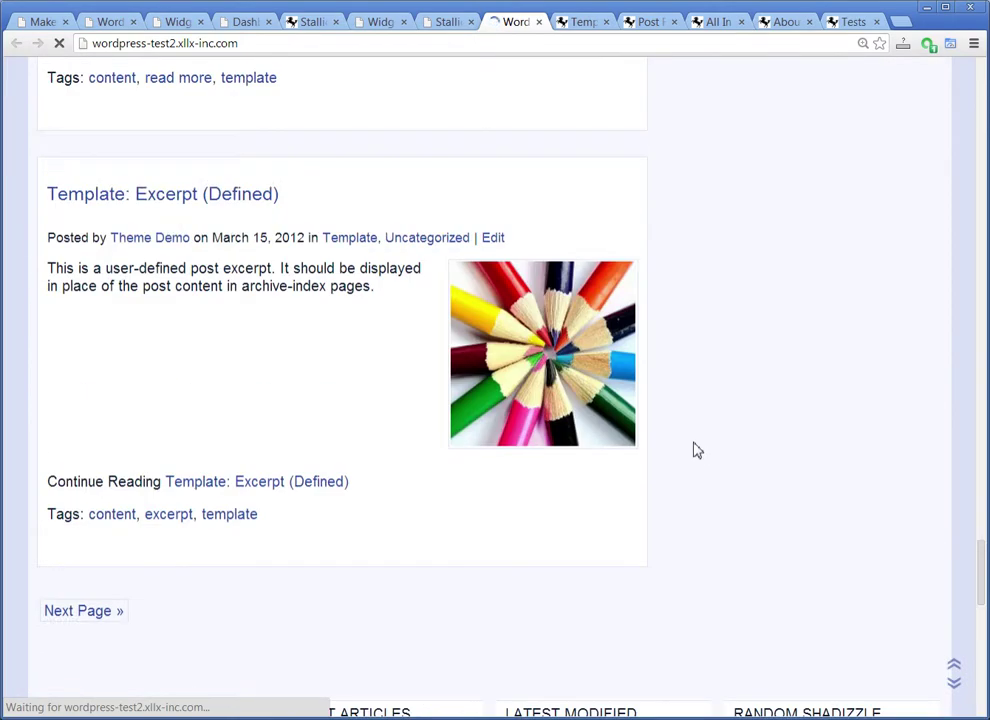
{"action": "scroll", "coordinate": [697, 451], "scroll_direction": "down", "scroll_amount": 4}
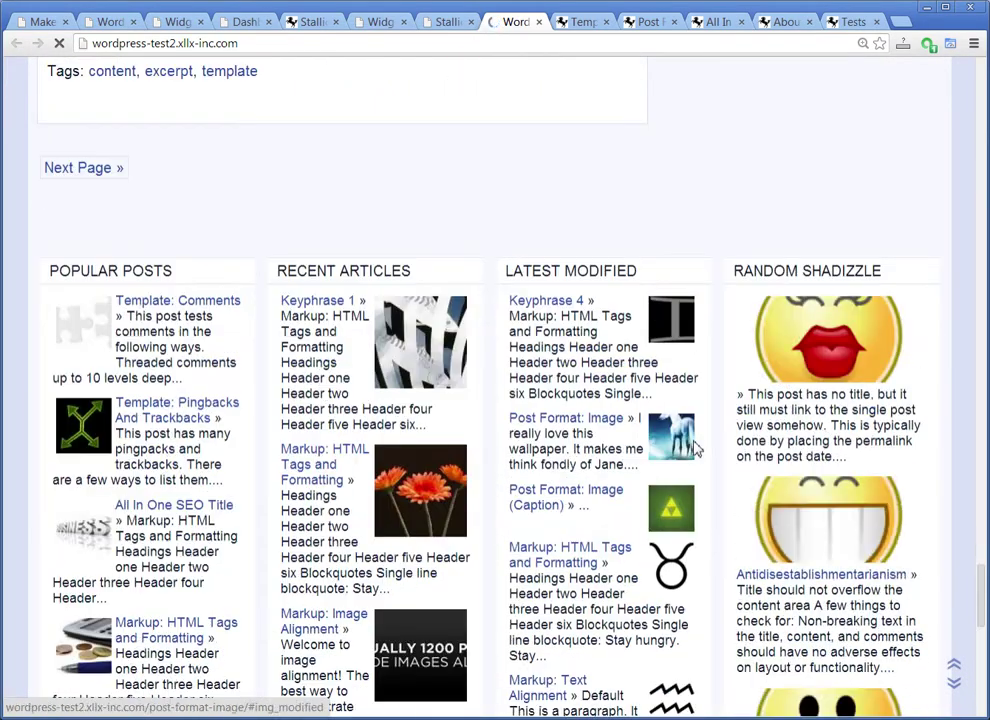
{"action": "scroll", "coordinate": [697, 451], "scroll_direction": "up", "scroll_amount": 2}
{"action": "scroll", "coordinate": [697, 451], "scroll_direction": "down", "scroll_amount": 3}
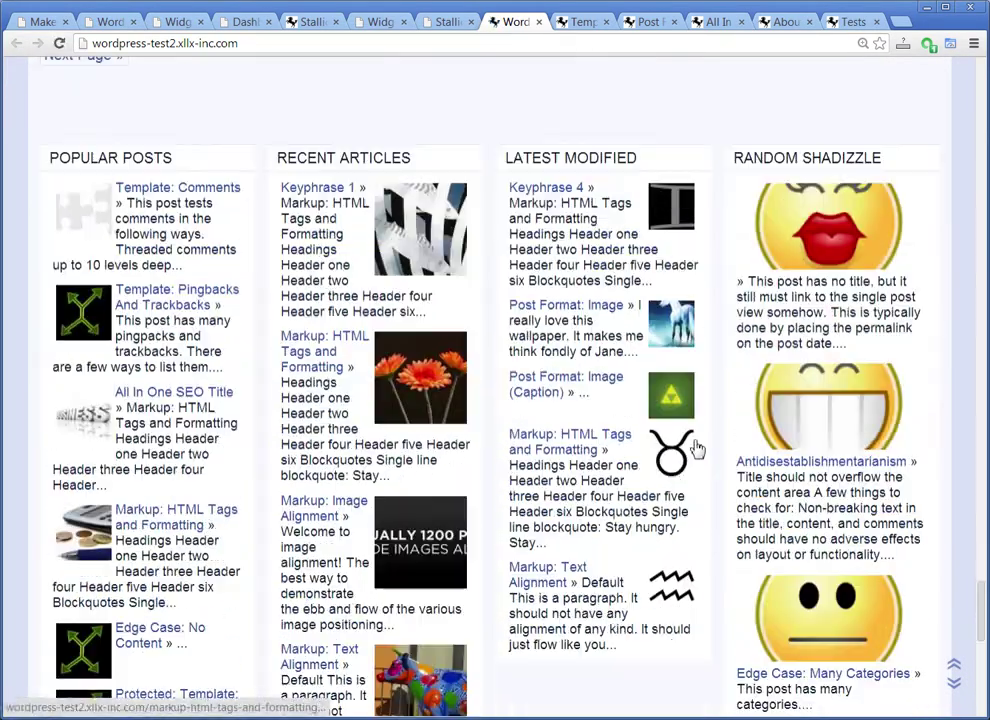
{"action": "scroll", "coordinate": [697, 451], "scroll_direction": "down", "scroll_amount": 3}
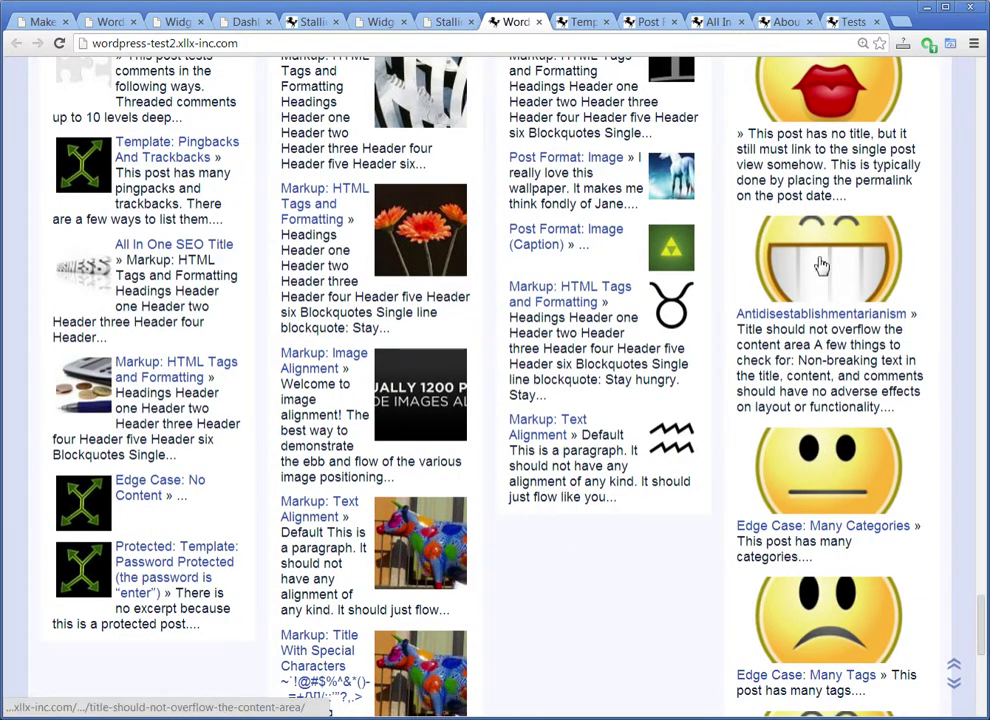
{"action": "scroll", "coordinate": [800, 250], "scroll_direction": "up", "scroll_amount": 1}
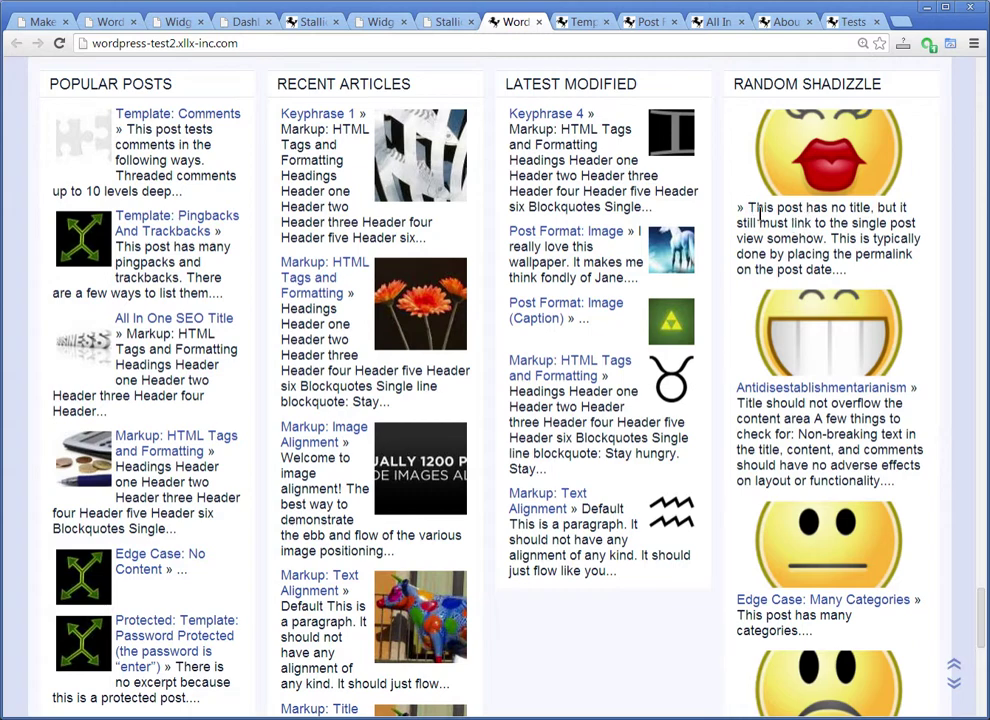
{"action": "scroll", "coordinate": [762, 225], "scroll_direction": "down", "scroll_amount": 2}
{"action": "scroll", "coordinate": [800, 330], "scroll_direction": "down", "scroll_amount": 1}
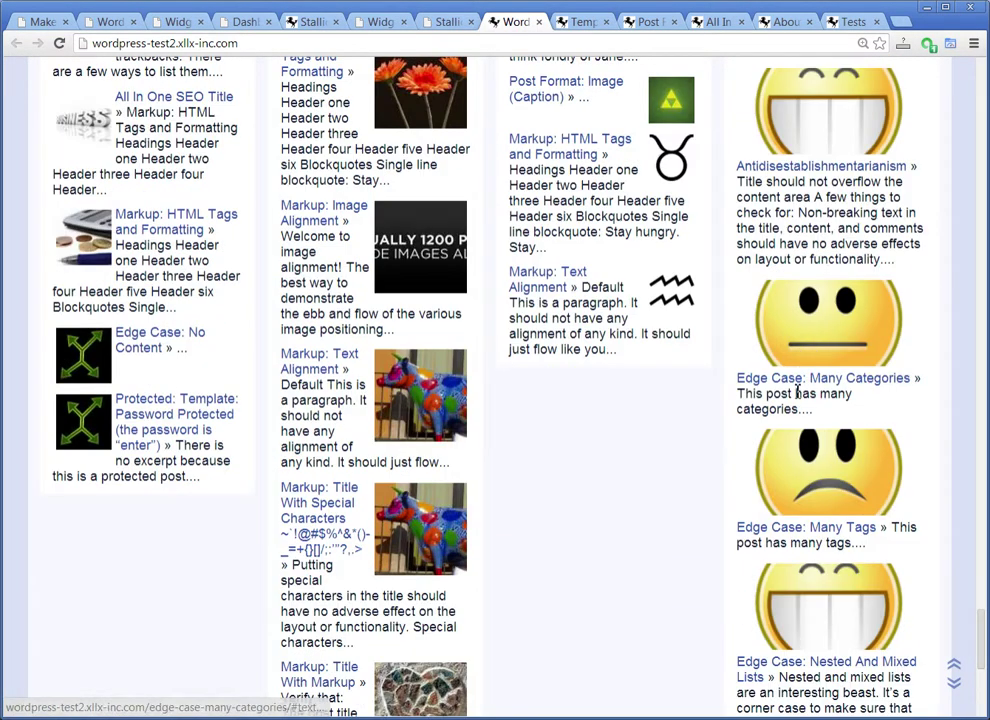
{"action": "scroll", "coordinate": [800, 390], "scroll_direction": "down", "scroll_amount": 2}
{"action": "scroll", "coordinate": [785, 525], "scroll_direction": "up", "scroll_amount": 5}
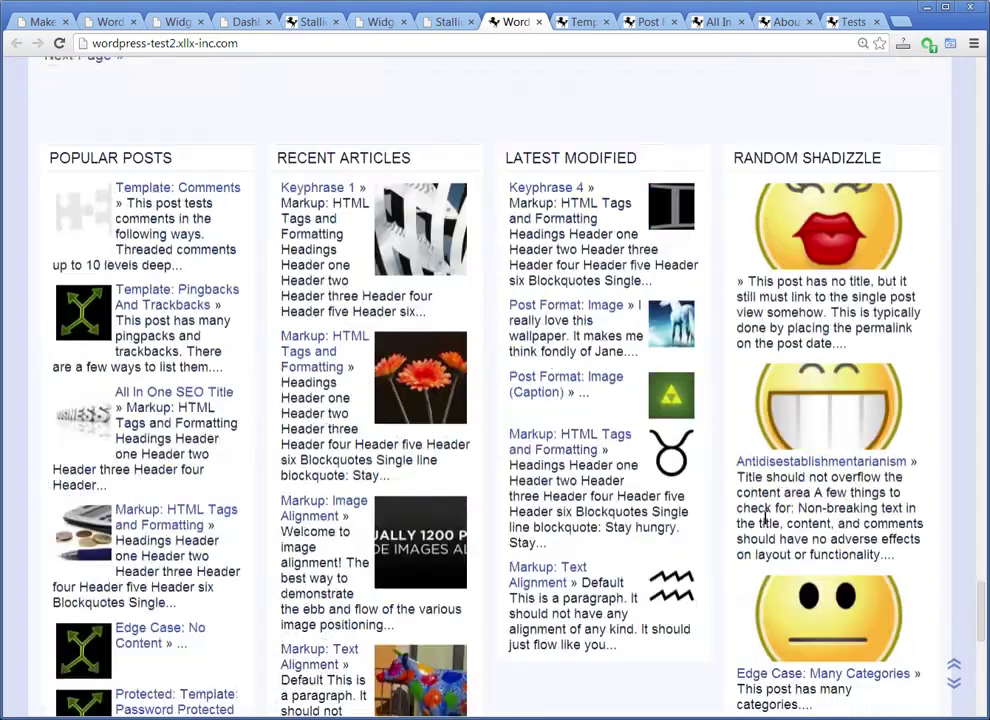
{"action": "scroll", "coordinate": [765, 440], "scroll_direction": "up", "scroll_amount": 3}
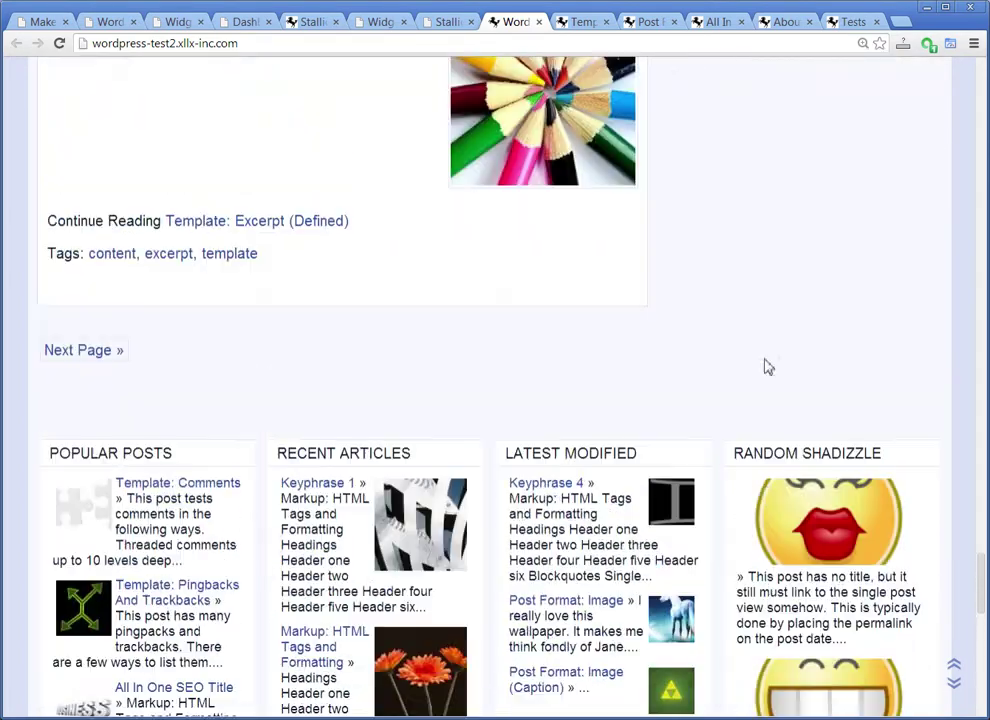
- Set the Random Shadizzle widget's Type of Posts to Highest Post ID on the widgets admin page and save the widget
{"action": "left_click", "coordinate": [375, 24]}
{"action": "scroll", "coordinate": [670, 322], "scroll_direction": "up", "scroll_amount": 5}
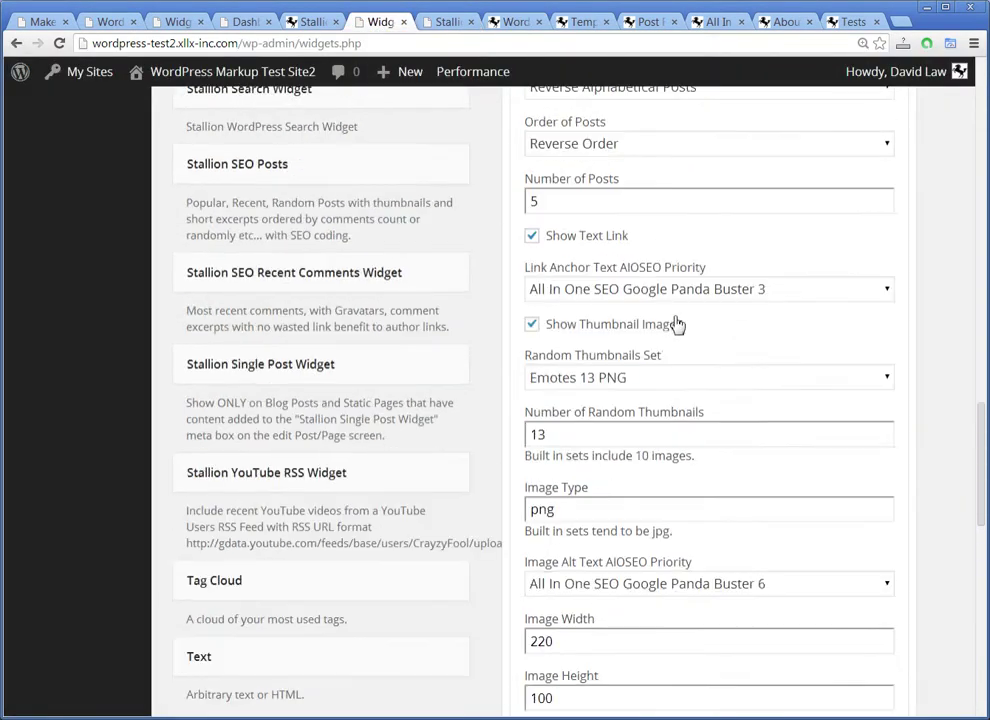
{"action": "scroll", "coordinate": [676, 324], "scroll_direction": "up", "scroll_amount": 3}
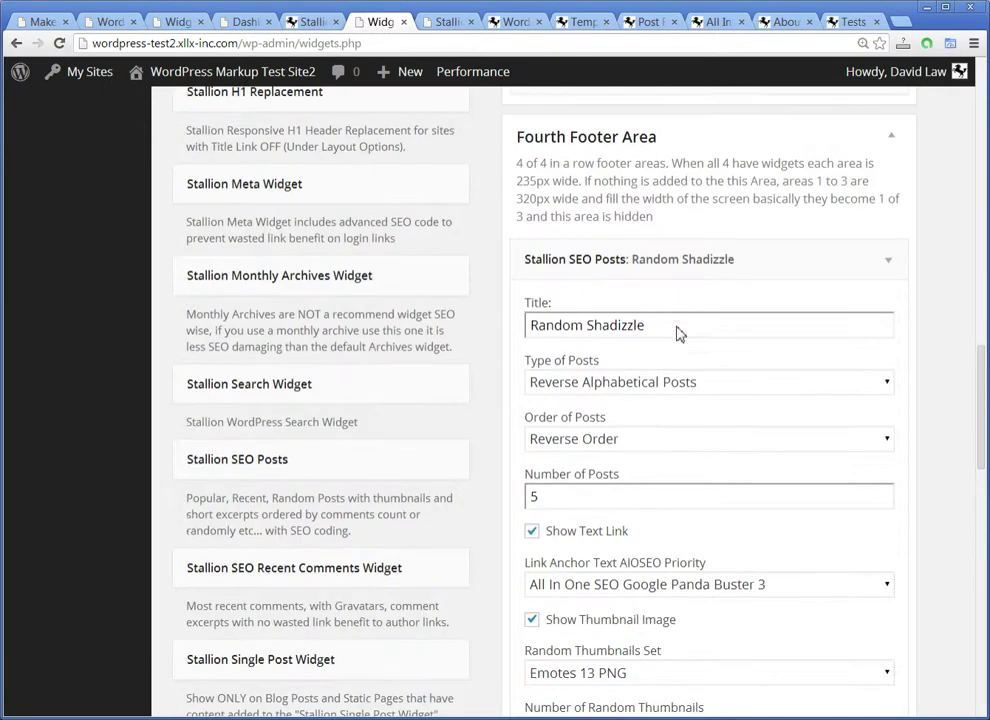
{"action": "left_click", "coordinate": [677, 384]}
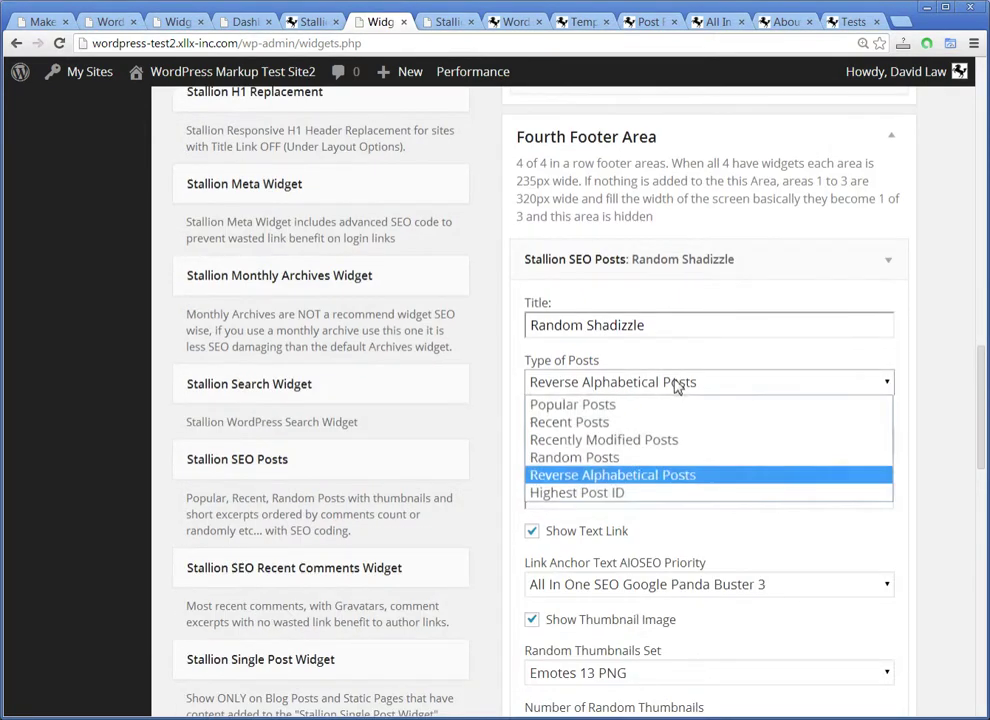
{"action": "left_click", "coordinate": [614, 493]}
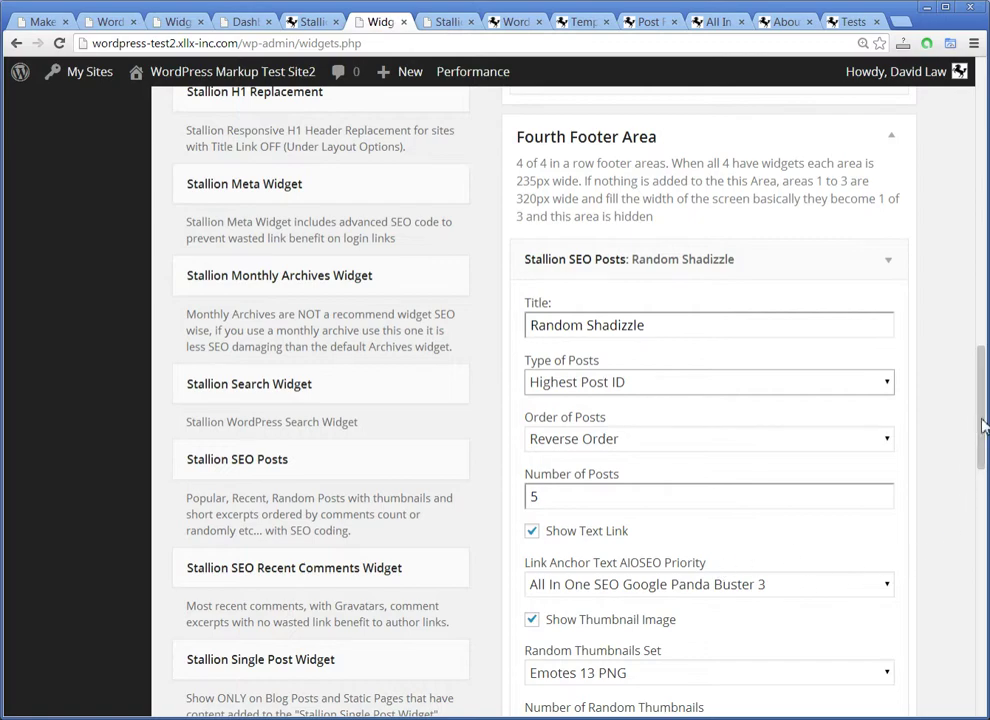
{"action": "left_click_drag", "start_coordinate": [974, 414], "coordinate": [983, 610]}
{"action": "scroll", "coordinate": [910, 413], "scroll_direction": "down", "scroll_amount": 1}
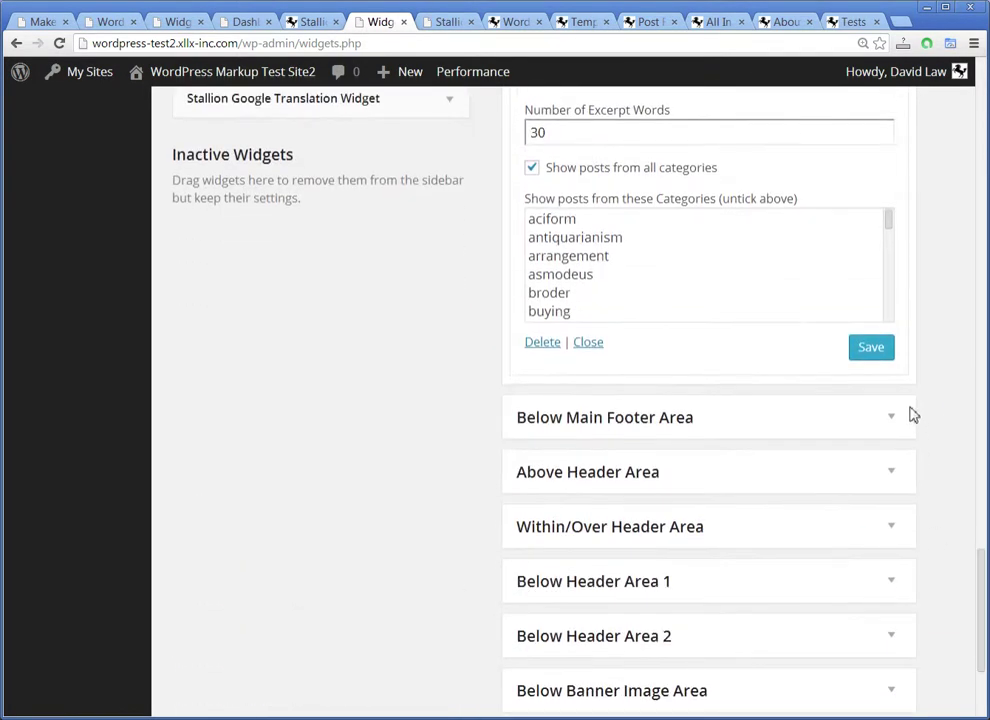
{"action": "left_click", "coordinate": [866, 352]}
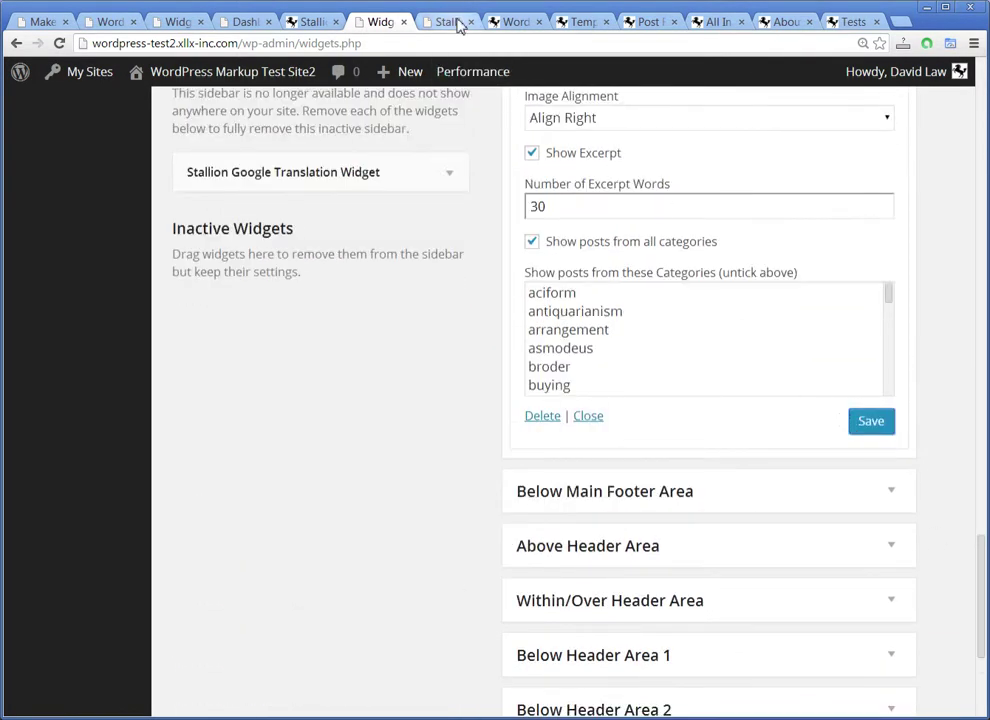
- Reload the live home page and examine the posts listed in the Random Shadizzle footer widget
{"action": "left_click", "coordinate": [507, 22]}
{"action": "scroll", "coordinate": [733, 490], "scroll_direction": "down", "scroll_amount": 2}
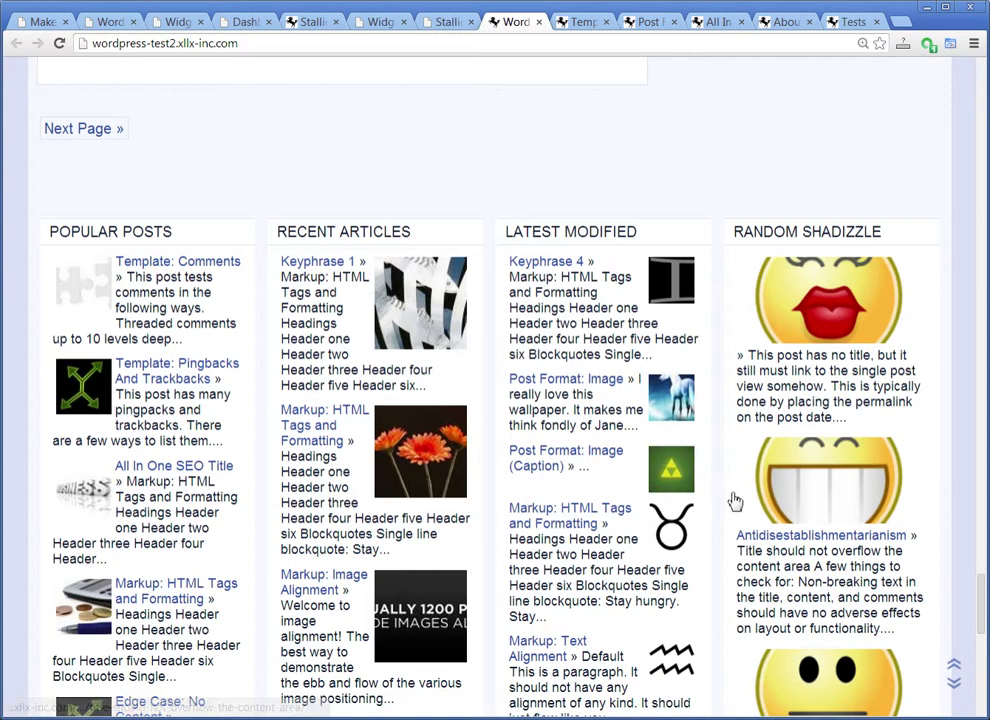
{"action": "left_click", "coordinate": [733, 497]}
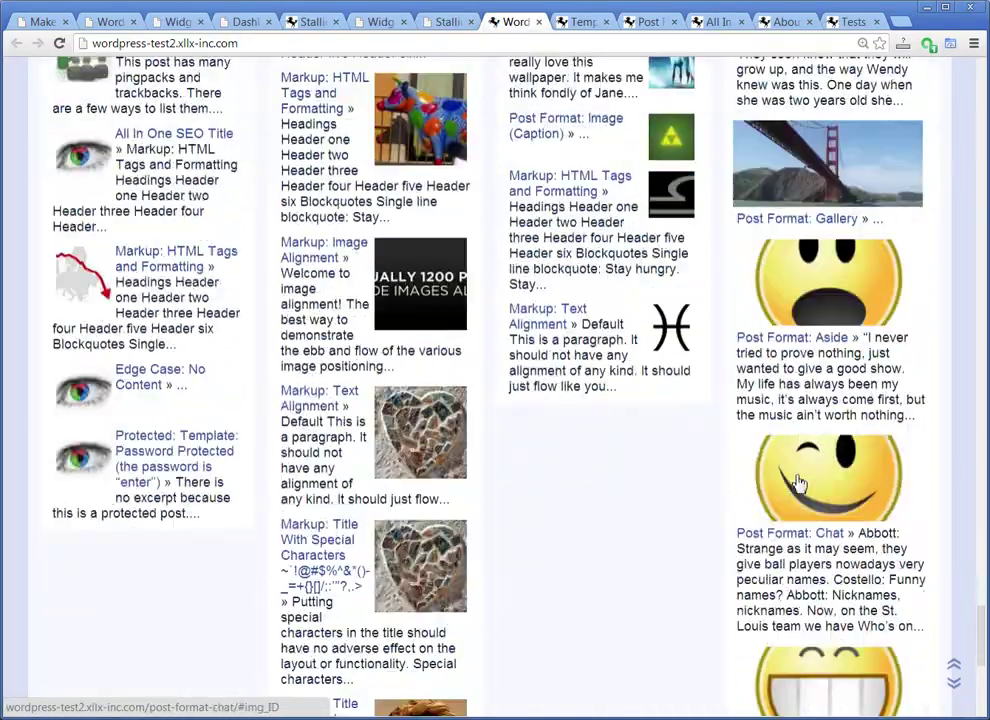
{"action": "scroll", "coordinate": [790, 450], "scroll_direction": "up", "scroll_amount": 5}
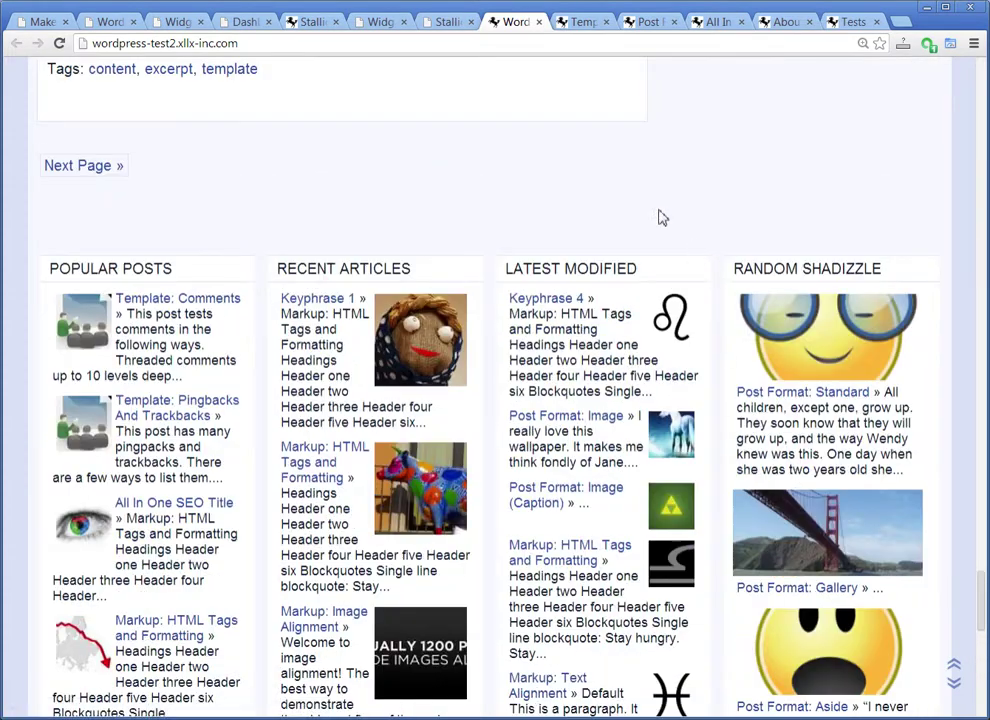
- Return to the widgets admin page and review the Link Anchor Text AIOSEO Priority options of the Random Shadizzle widget
{"action": "left_click", "coordinate": [387, 22]}
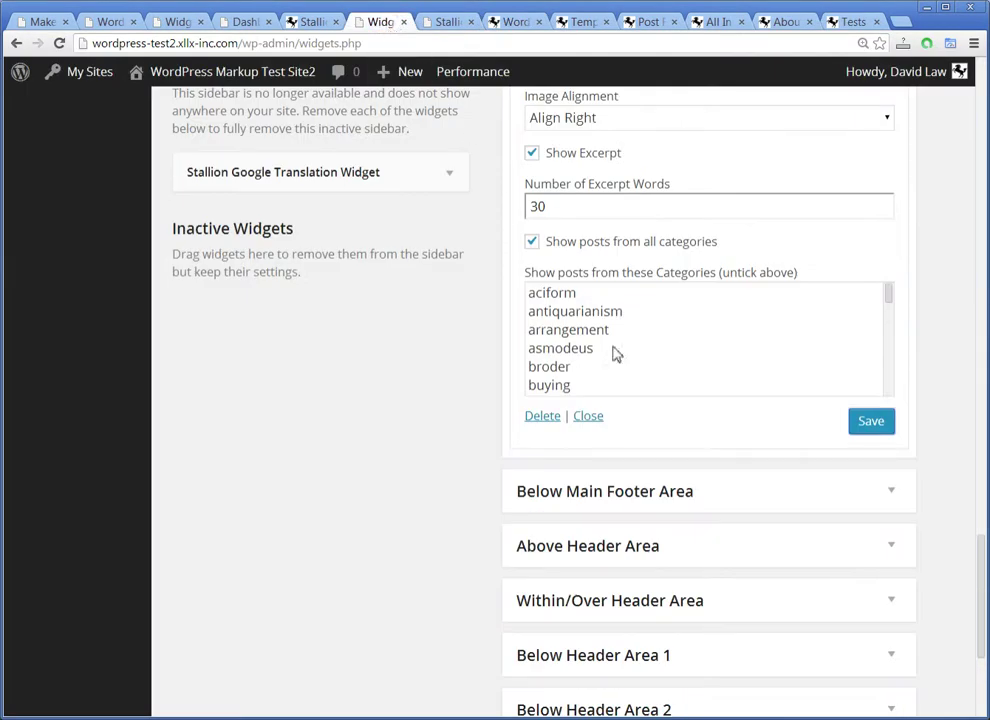
{"action": "scroll", "coordinate": [641, 411], "scroll_direction": "up", "scroll_amount": 15}
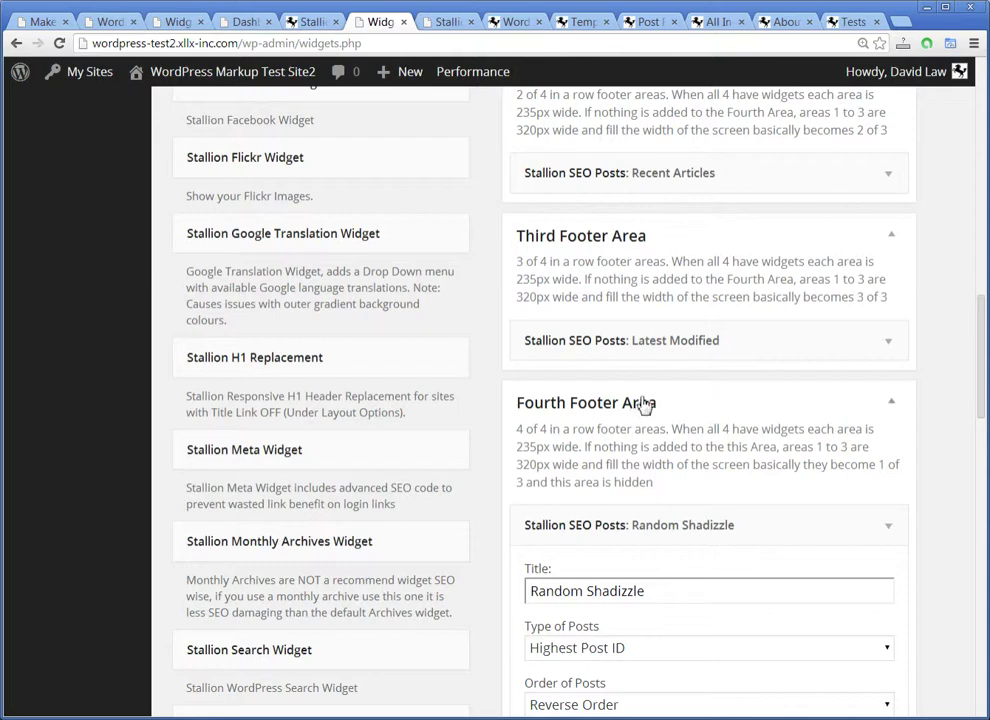
{"action": "scroll", "coordinate": [641, 403], "scroll_direction": "down", "scroll_amount": 2}
{"action": "left_click", "coordinate": [889, 308]}
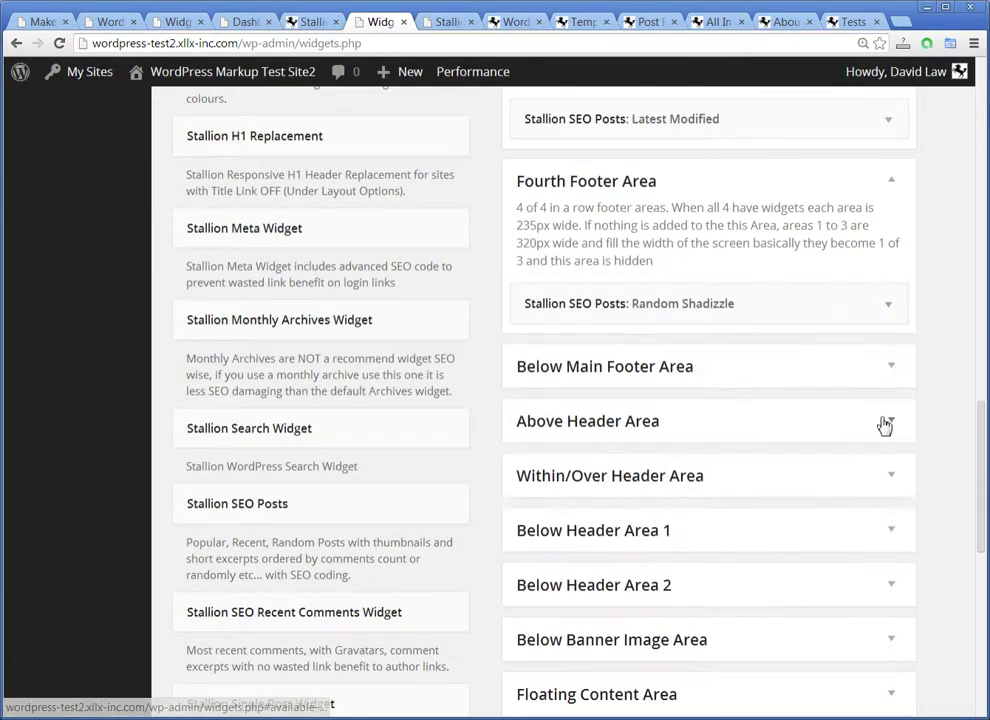
{"action": "left_click", "coordinate": [885, 310]}
{"action": "scroll", "coordinate": [800, 365], "scroll_direction": "down", "scroll_amount": 3}
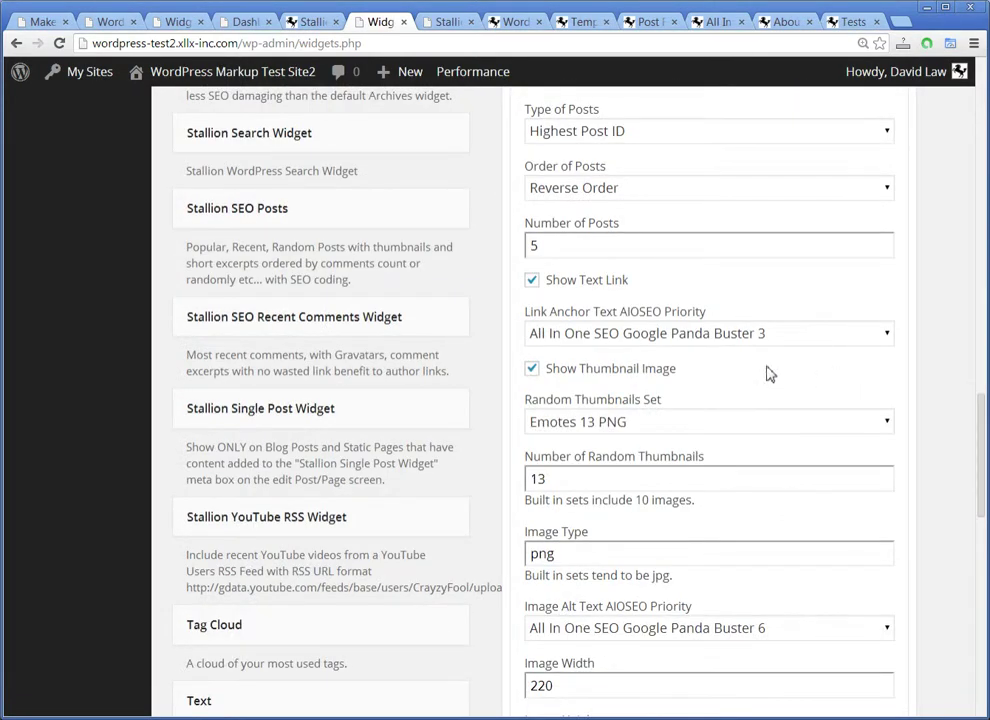
{"action": "left_click", "coordinate": [688, 336]}
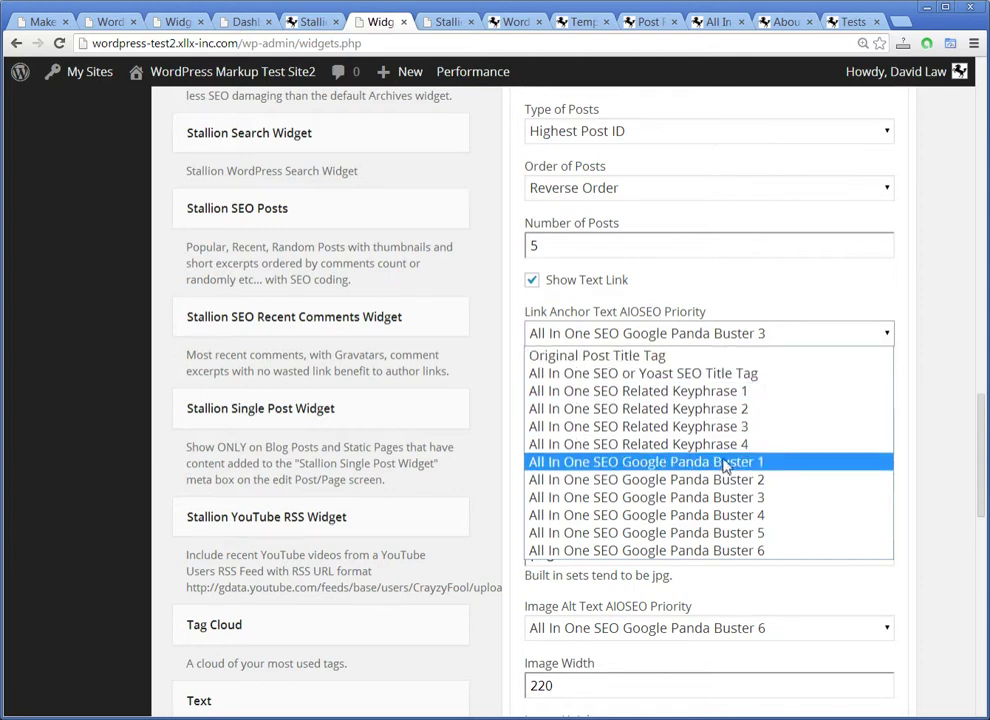
{"action": "left_click", "coordinate": [958, 486]}
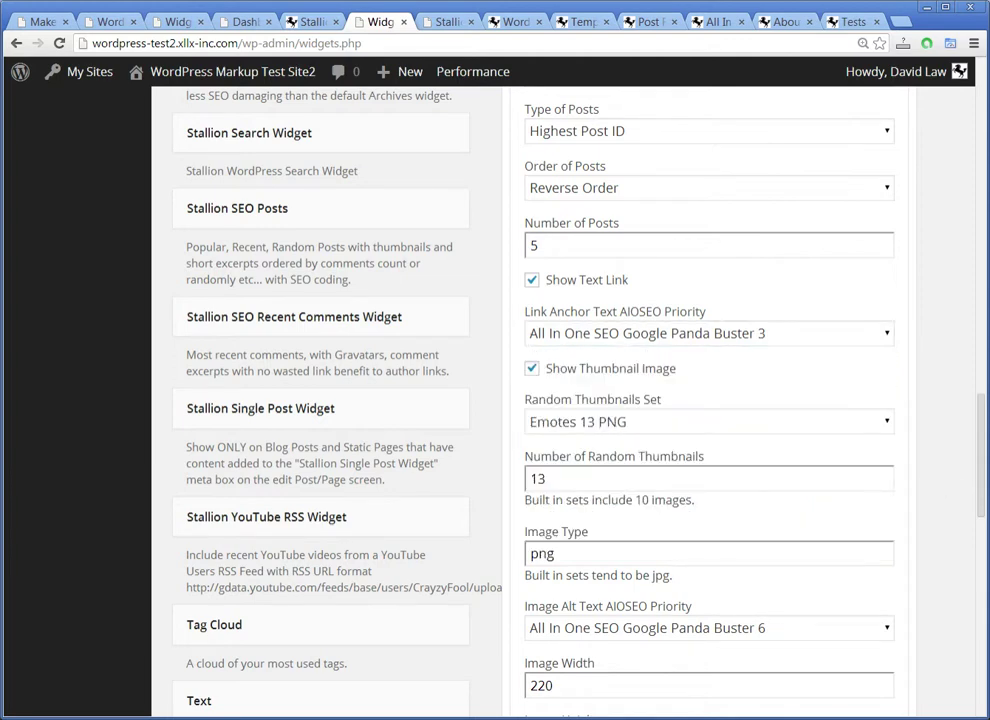